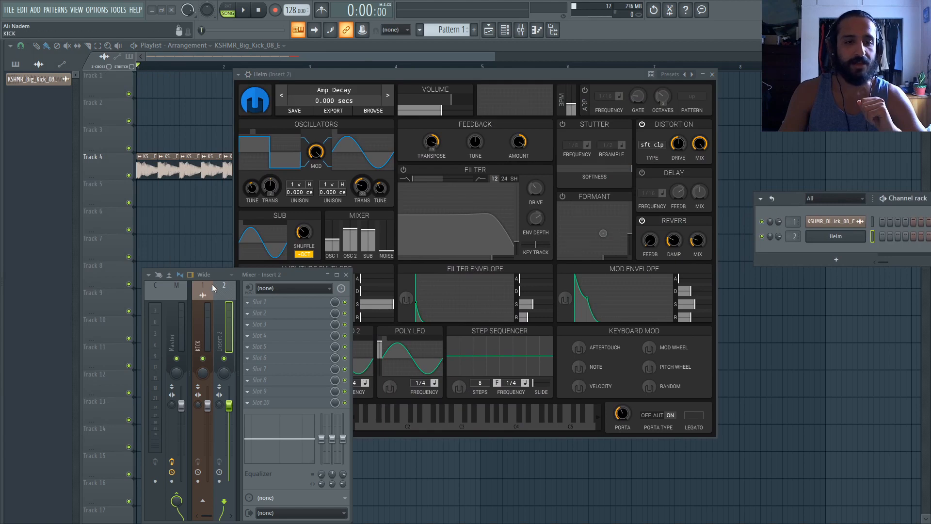
Step: Move the mixer and channel rack windows clear of the Helm synth, leaving the current patch loaded
left_click_drag(280, 273, 258, 450)
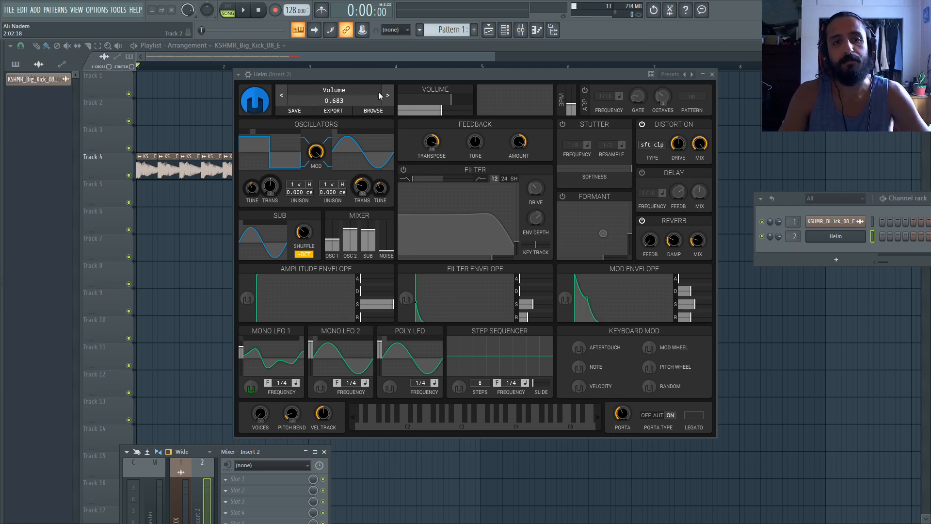
left_click_drag(784, 200, 752, 161)
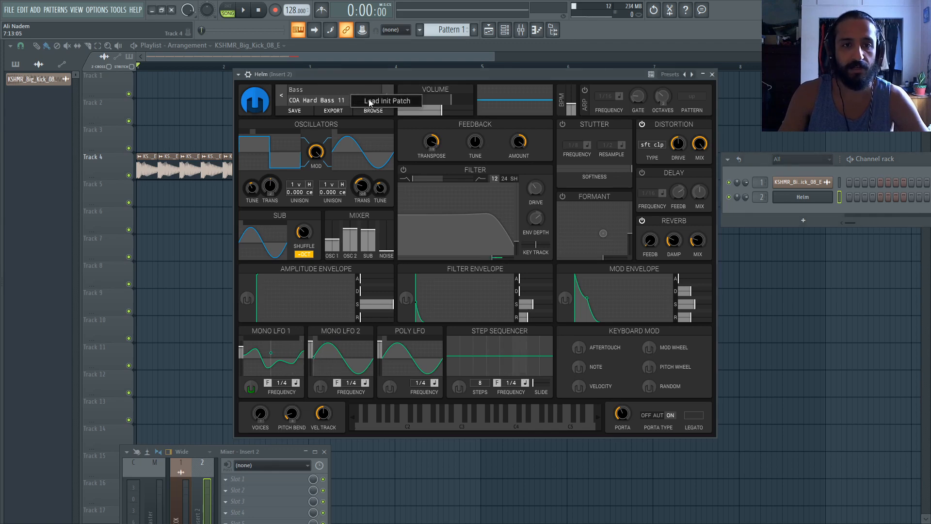
left_click(367, 70)
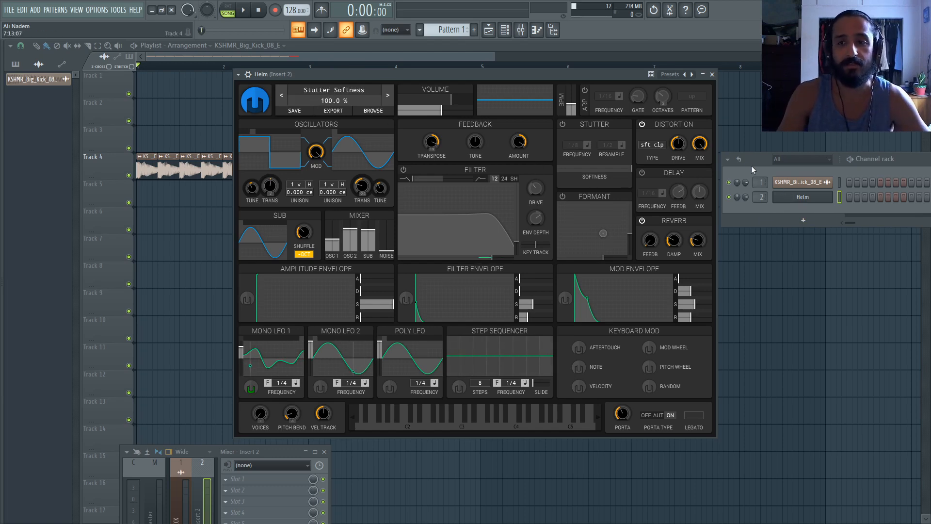
left_click(819, 201)
left_click(819, 200)
left_click_drag(756, 160, 783, 174)
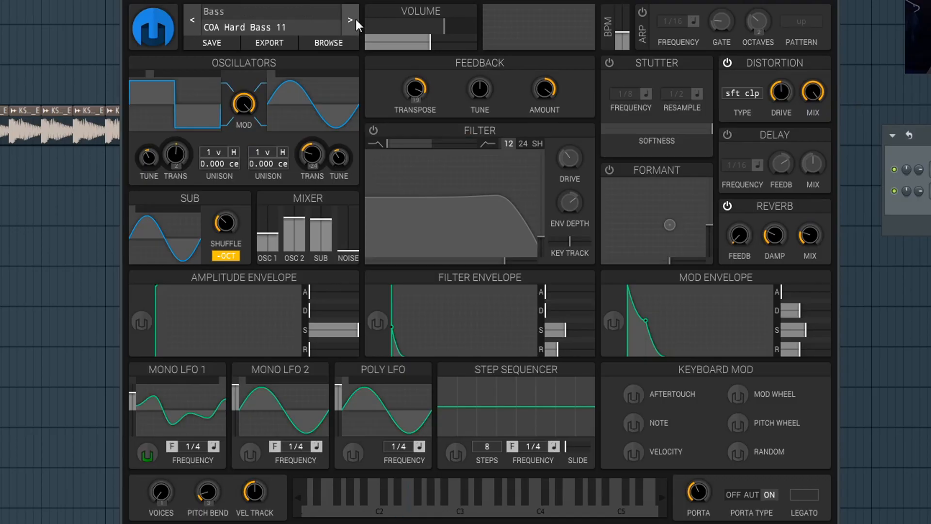
Step: Audition Helm's Arp presets one after another, from CM Kleer Arp through SF Arp 2
left_click(392, 95)
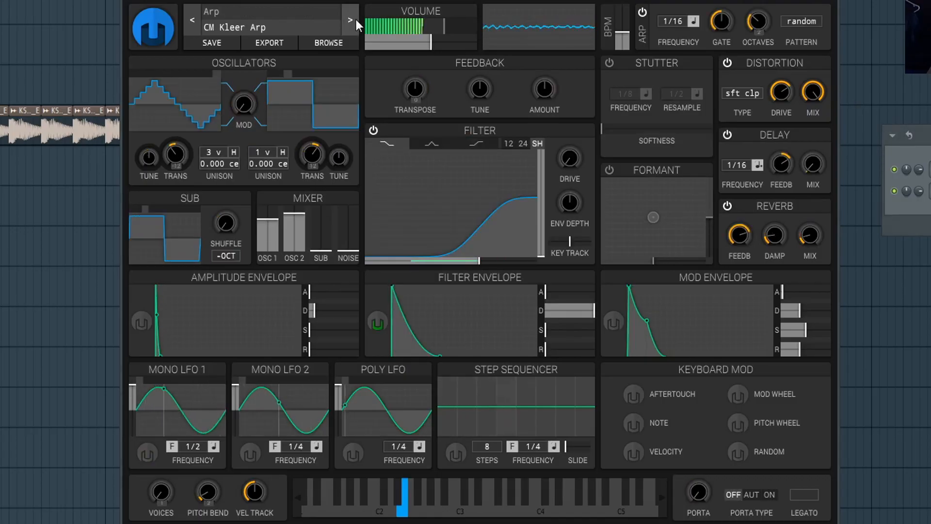
left_click(350, 20)
left_click(356, 20)
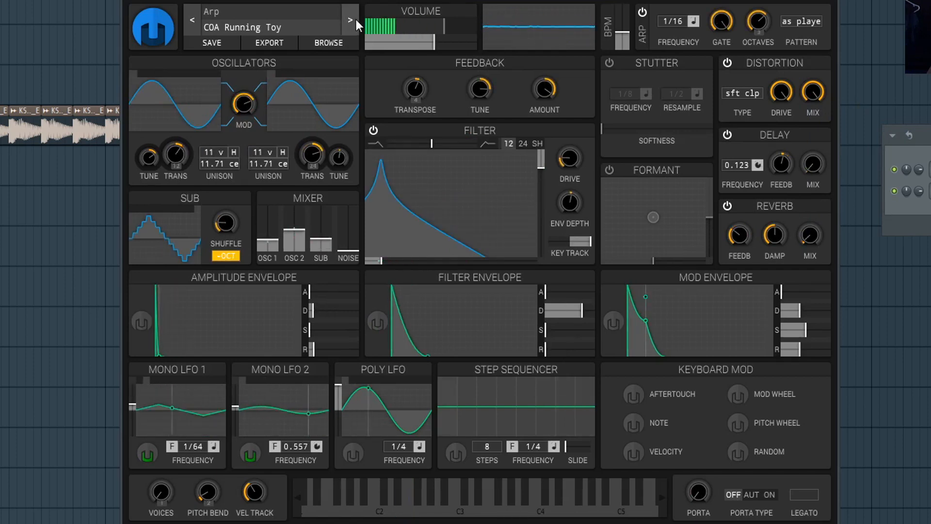
left_click(356, 19)
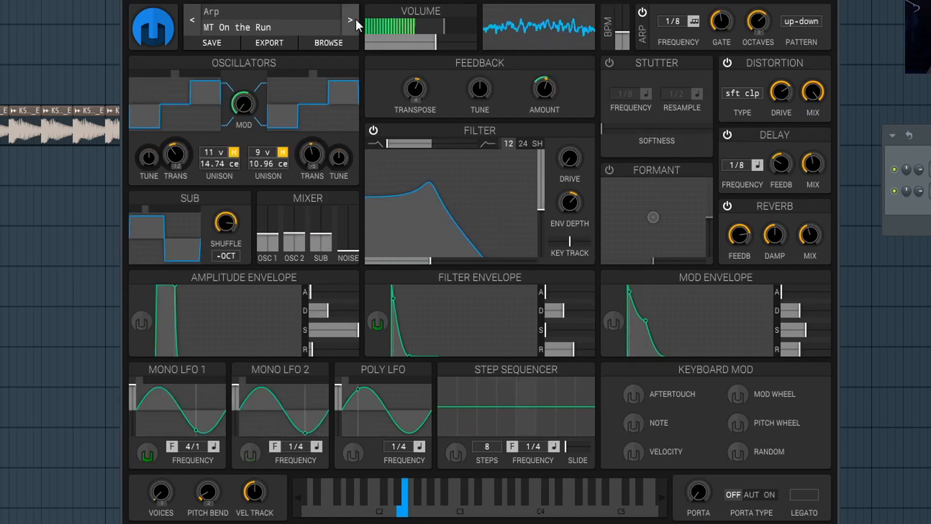
left_click(356, 19)
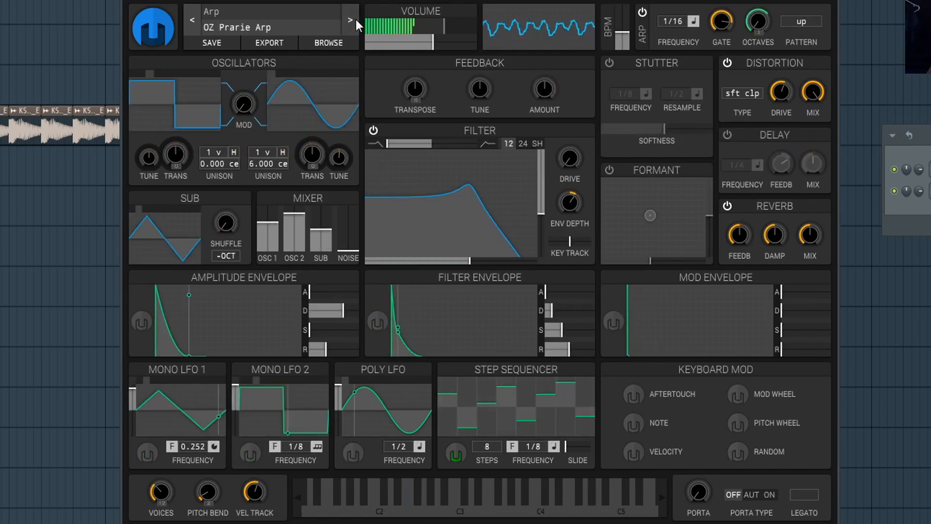
left_click(356, 20)
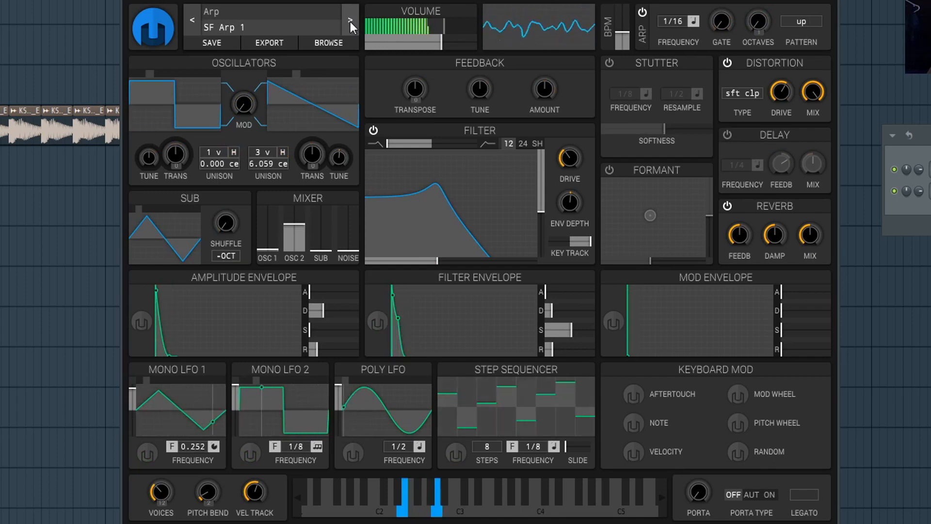
left_click(350, 21)
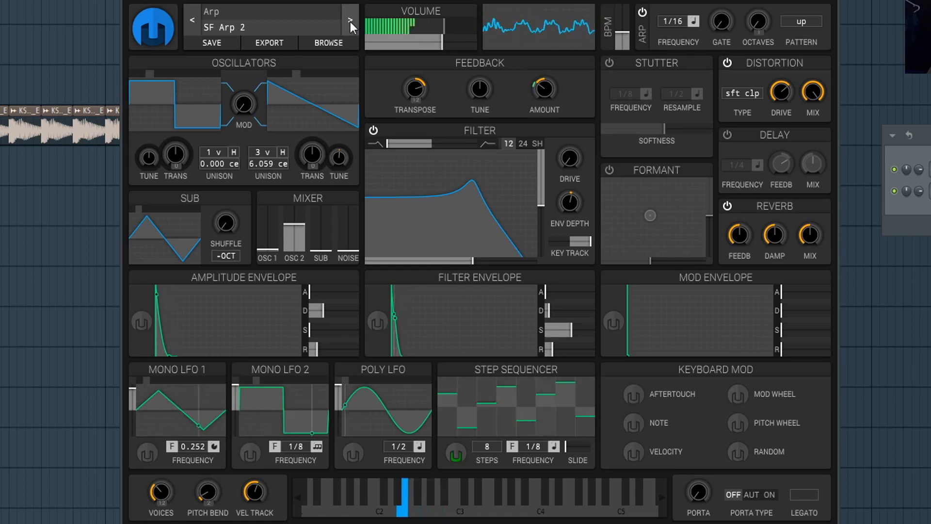
Step: Audition Helm's Bass presets one after another, including CM Diddly and COA Hard Bass 1
left_click(350, 21)
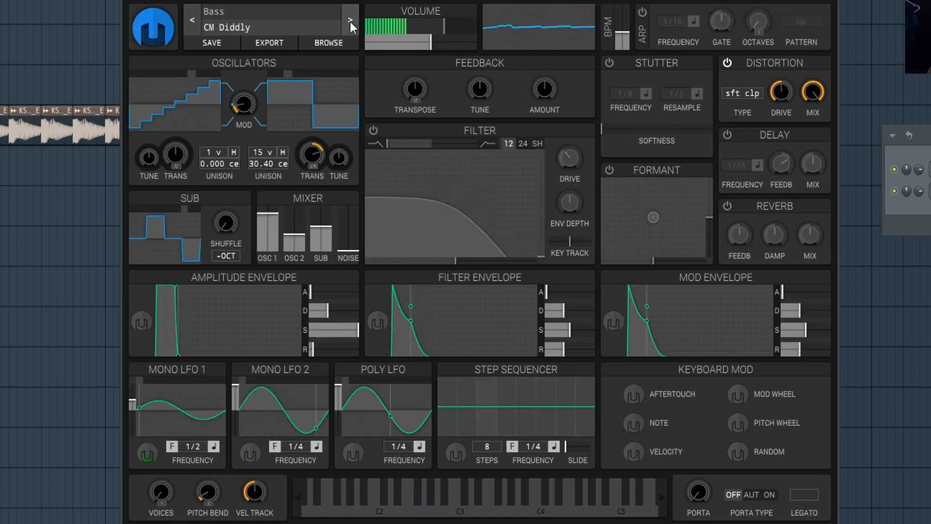
left_click(350, 21)
left_click(350, 21)
left_click(351, 22)
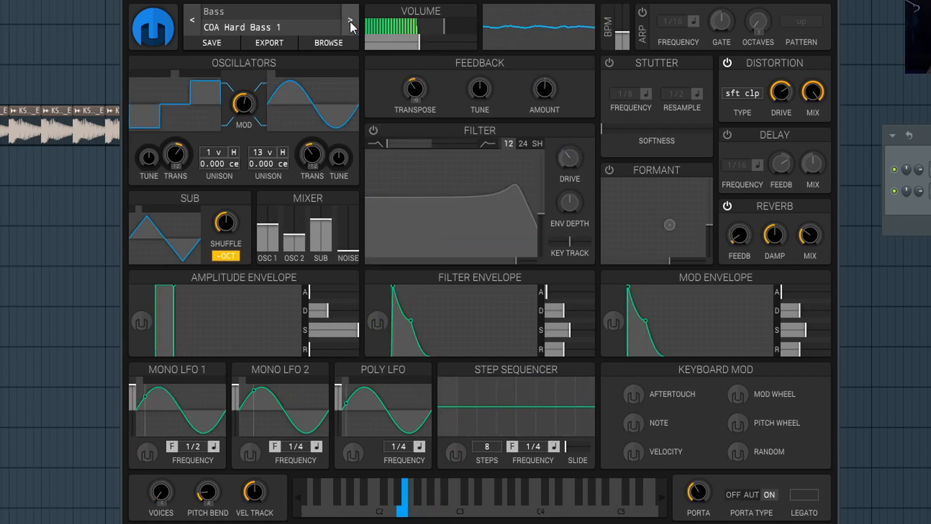
left_click(351, 21)
left_click(350, 22)
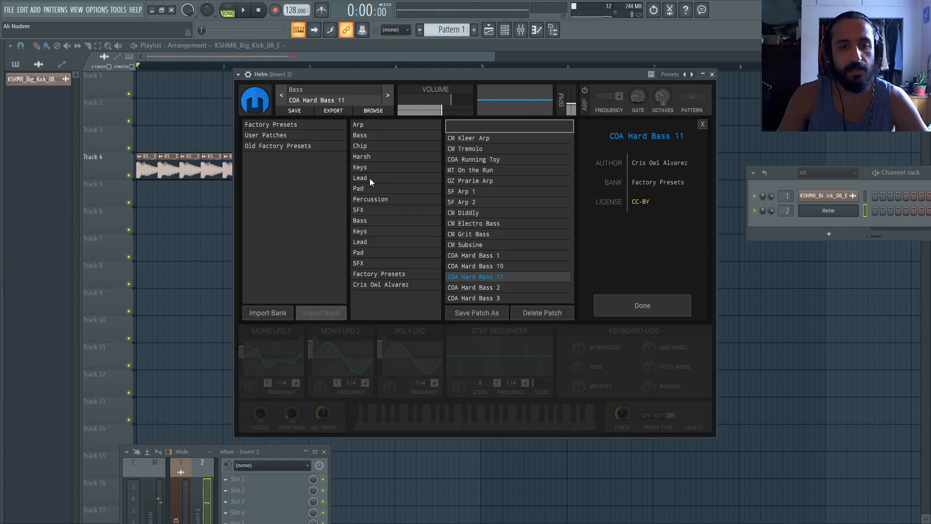
Step: Load the CM Hoboe patch from the Lead folder of the preset browser and close the browser
left_click(369, 179)
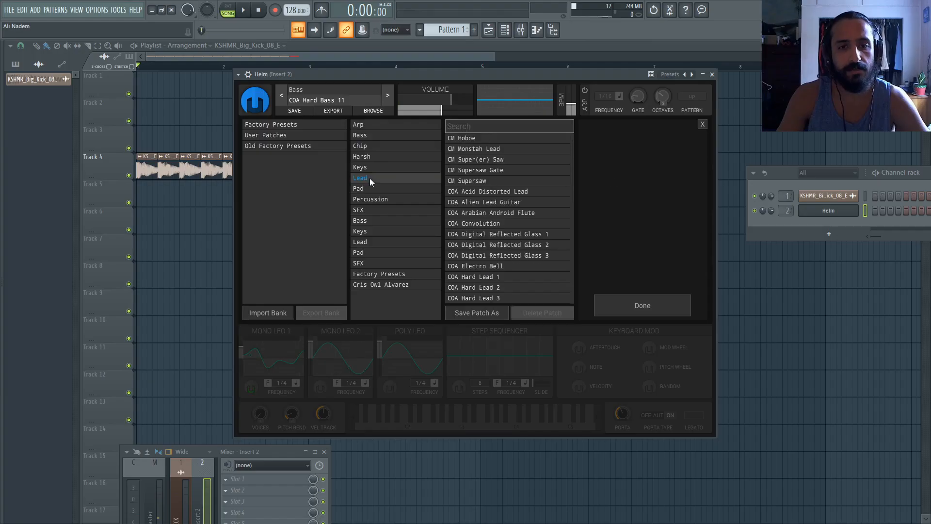
left_click(476, 138)
left_click(633, 307)
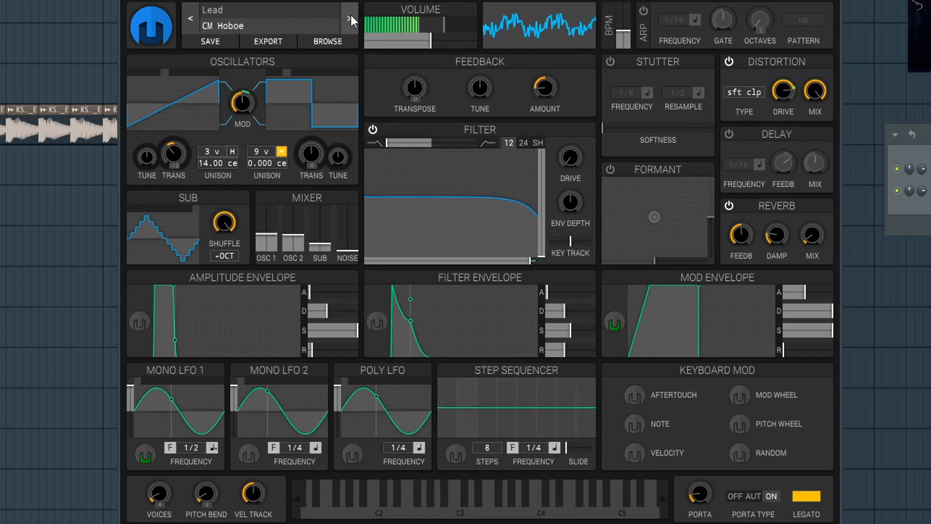
Step: Audition the Lead presets following CM Hoboe, including CM Super(er) Saw and COA Acid Distorted Lead, through COA Convolution
left_click(351, 16)
left_click(351, 16)
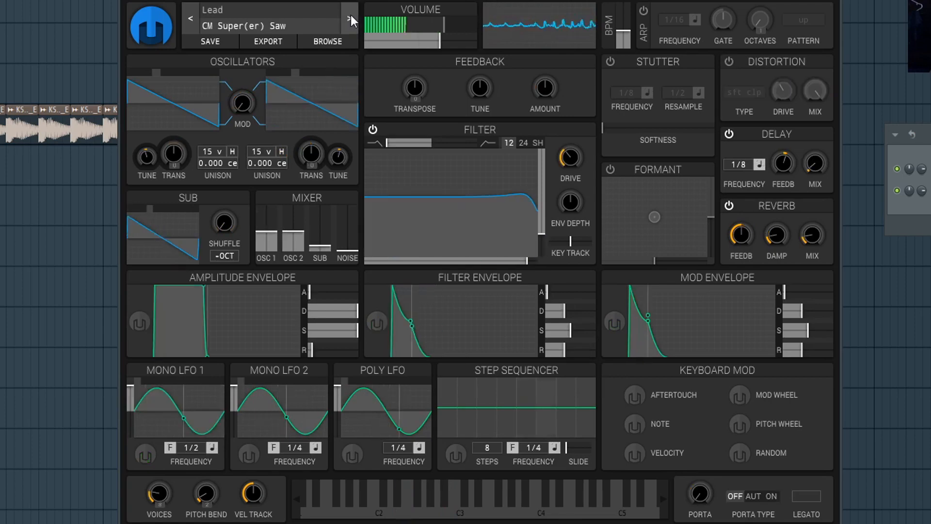
left_click(351, 16)
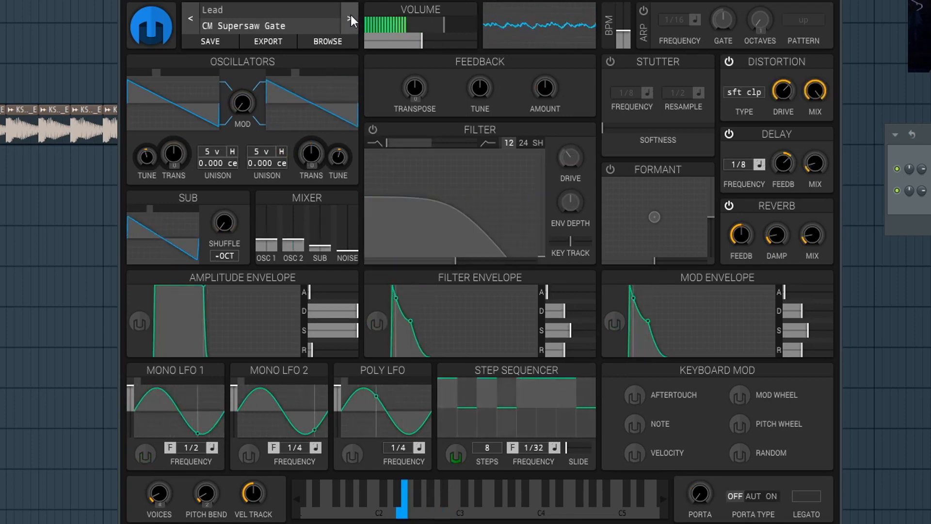
left_click(350, 16)
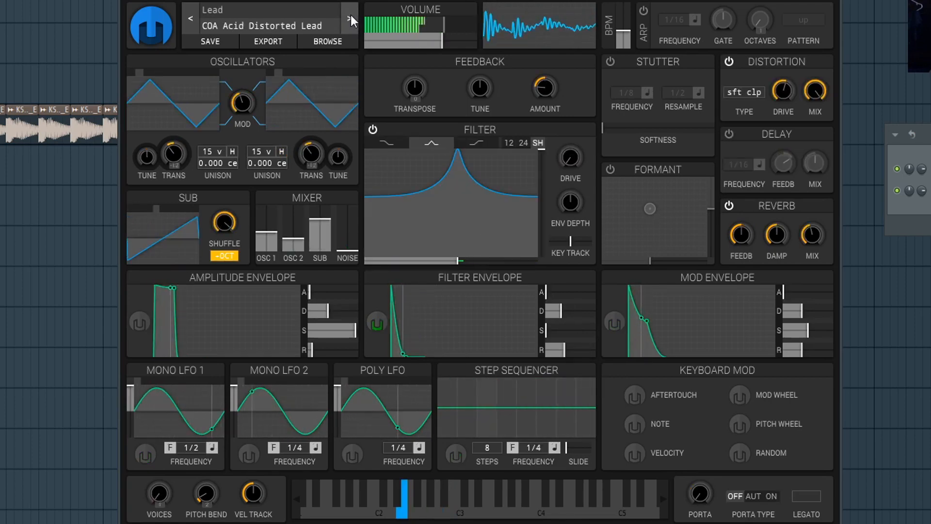
left_click(351, 15)
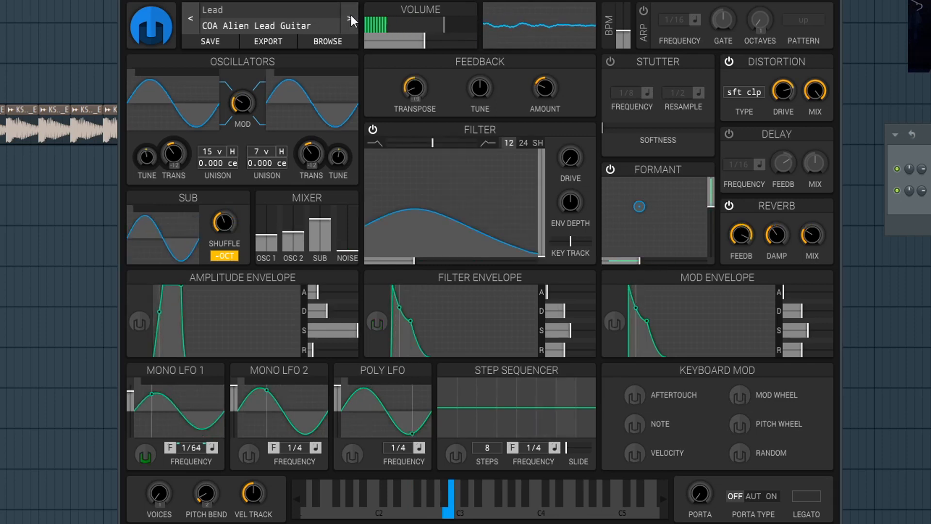
left_click(351, 16)
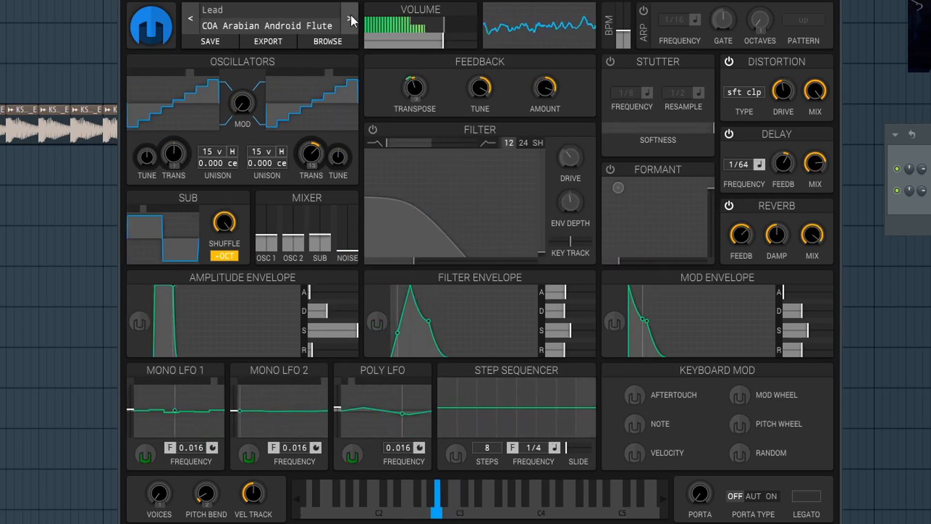
left_click(350, 16)
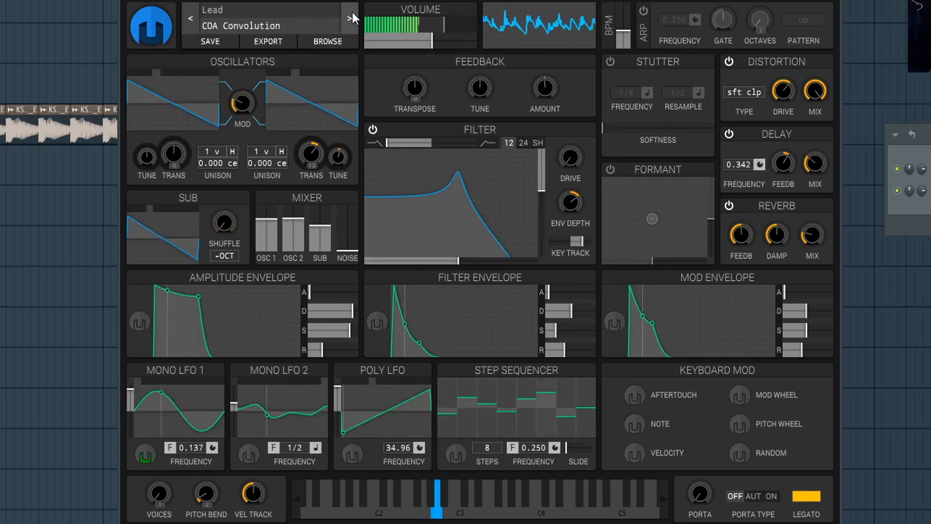
Step: Continue auditioning the Lead presets, from the COA Digital Reflected Glass and COA Hard Lead patches through COA Tension 2
left_click(351, 14)
left_click(346, 15)
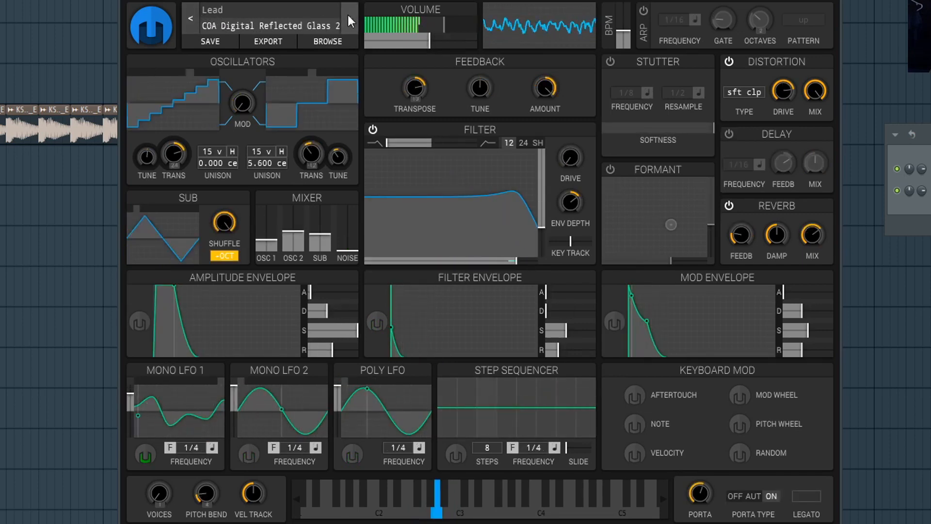
left_click(348, 16)
left_click(348, 16)
left_click(348, 16)
left_click(347, 15)
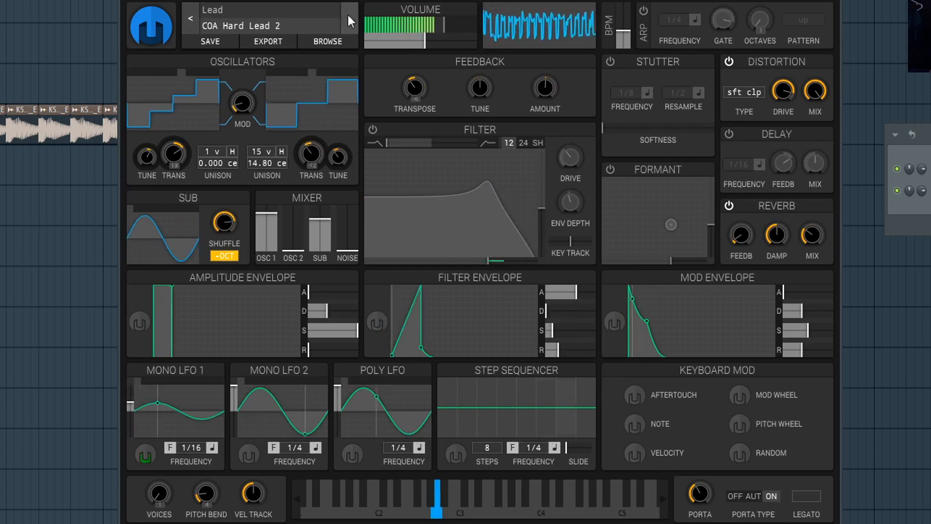
left_click(347, 15)
left_click(348, 16)
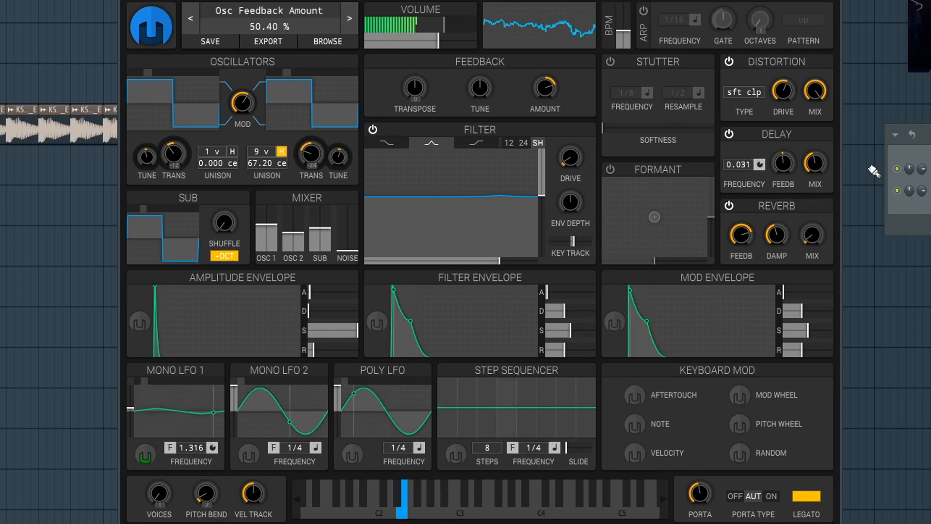
left_click(351, 14)
left_click(351, 14)
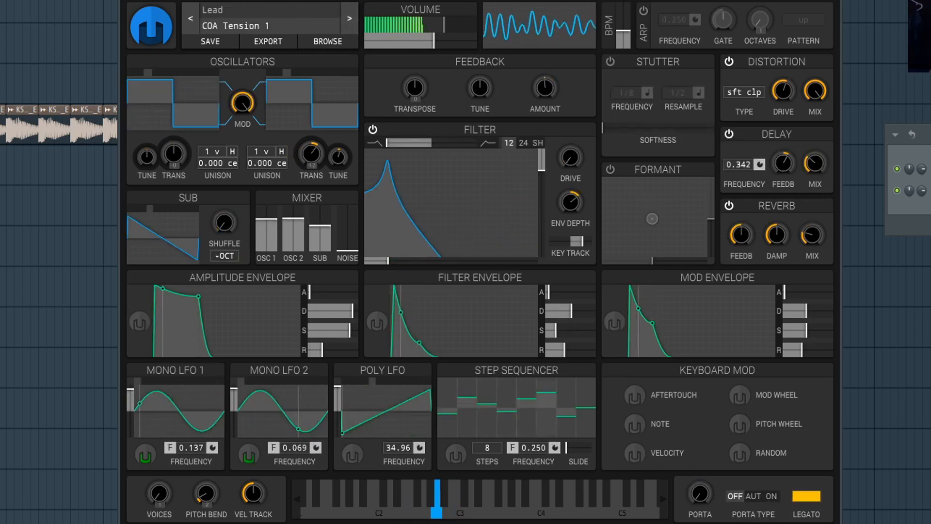
left_click(346, 14)
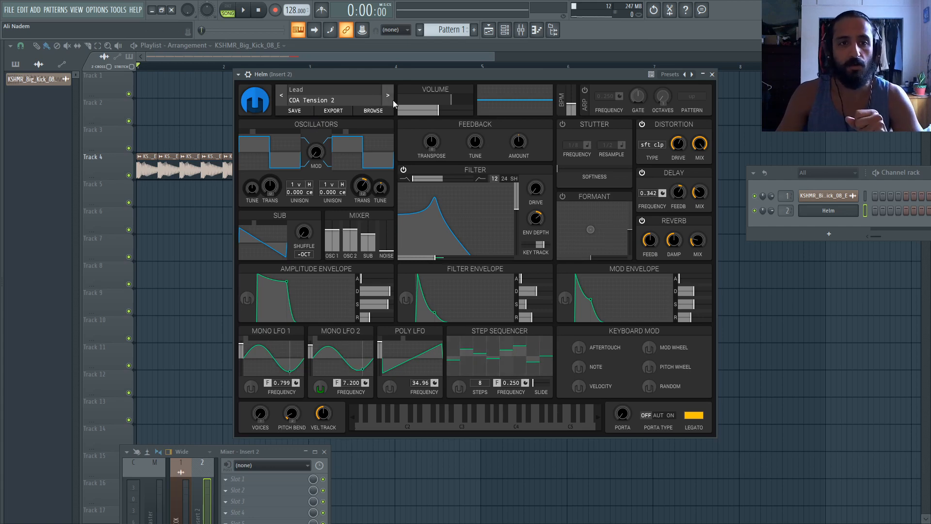
Step: Reset Helm to its init patch and move the mixer window further out of the way
right_click(344, 101)
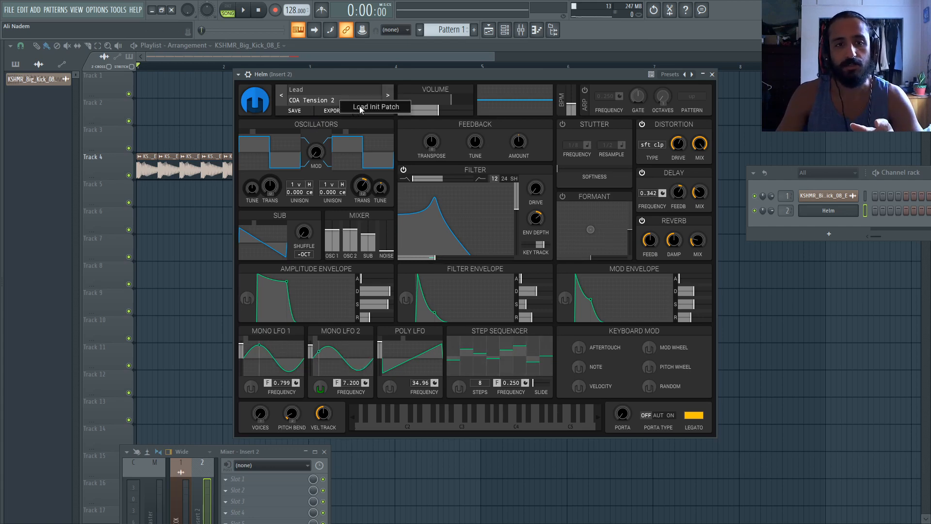
left_click(361, 110)
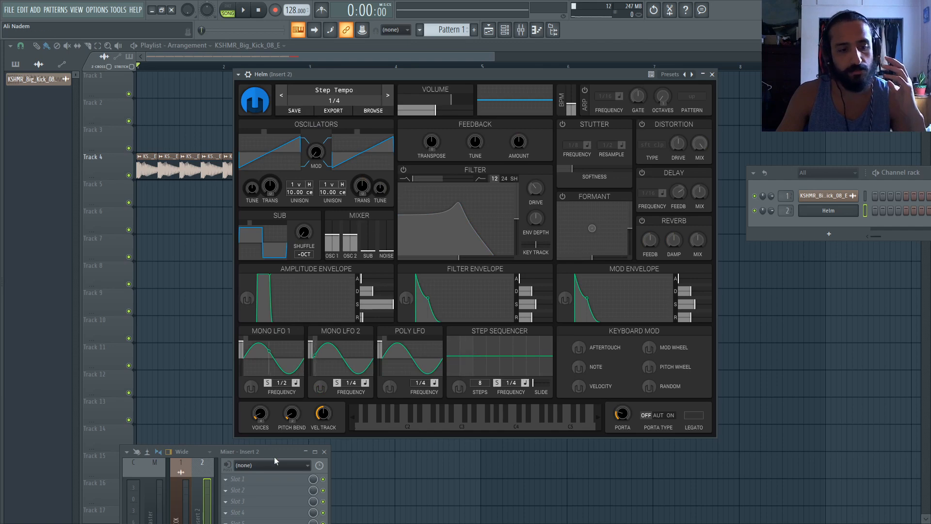
left_click_drag(272, 452, 288, 480)
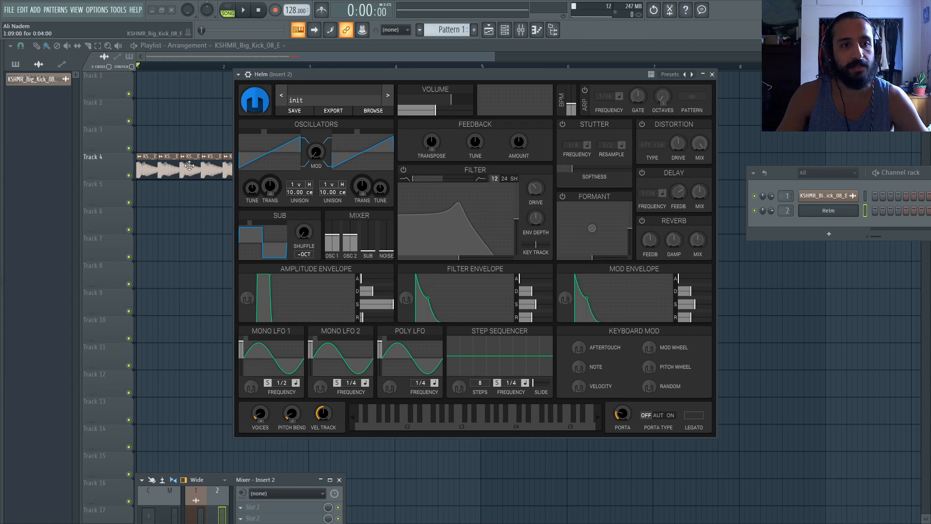
Step: Open the Helm channel's piano roll and bring the synth window back up over it, shifted slightly
right_click(191, 11)
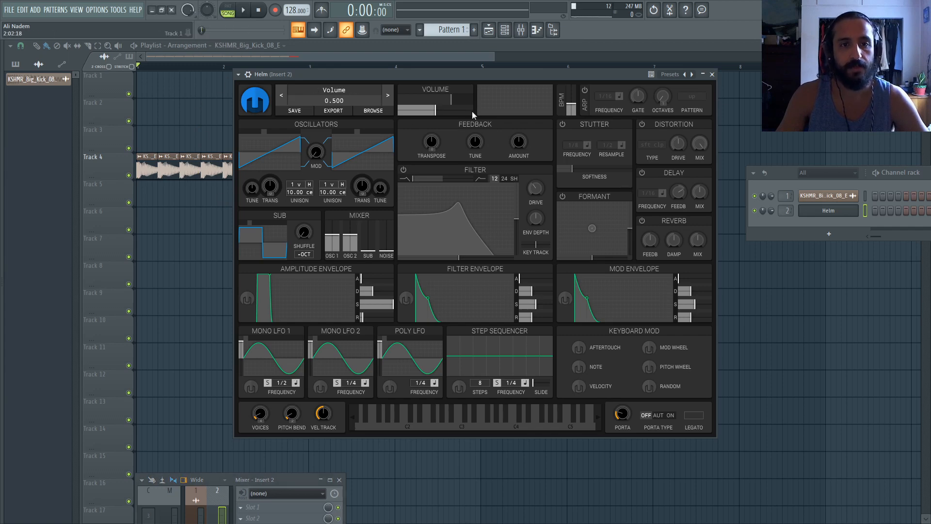
right_click(828, 210)
left_click(782, 207)
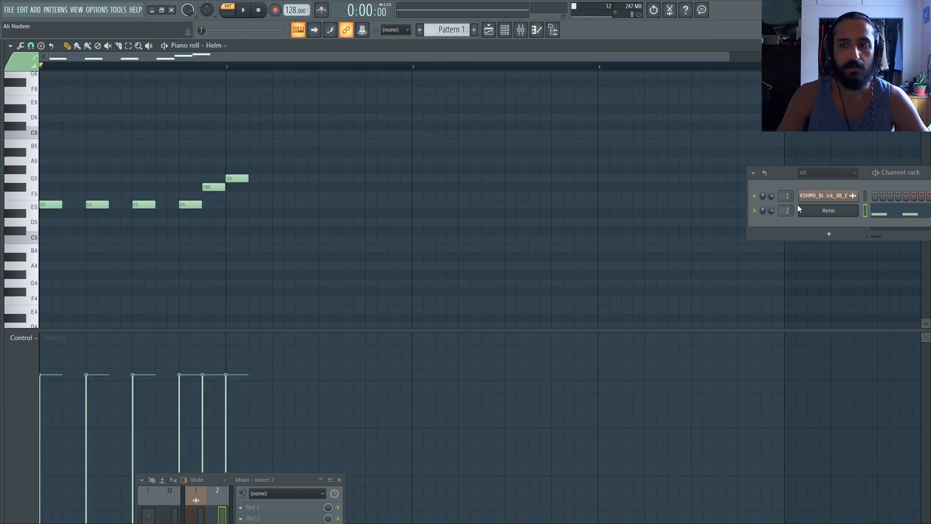
left_click(829, 210)
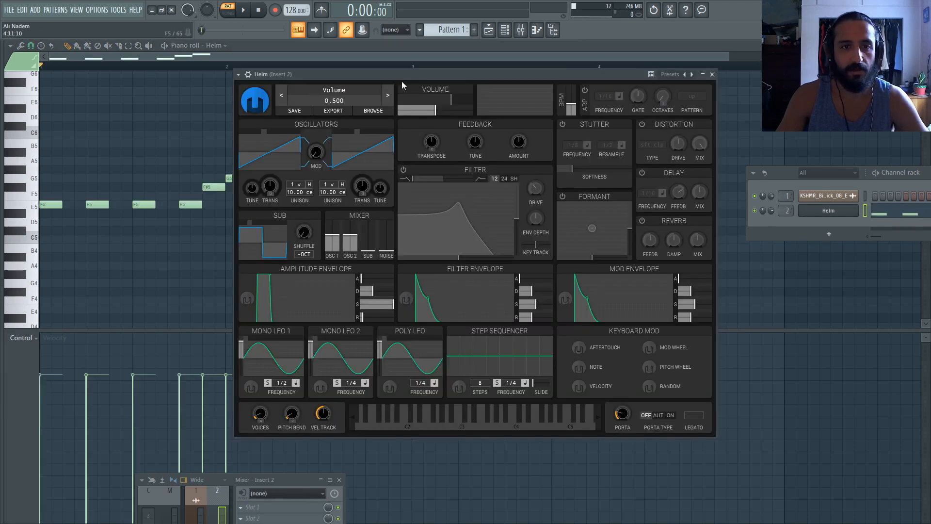
left_click_drag(401, 76, 371, 71)
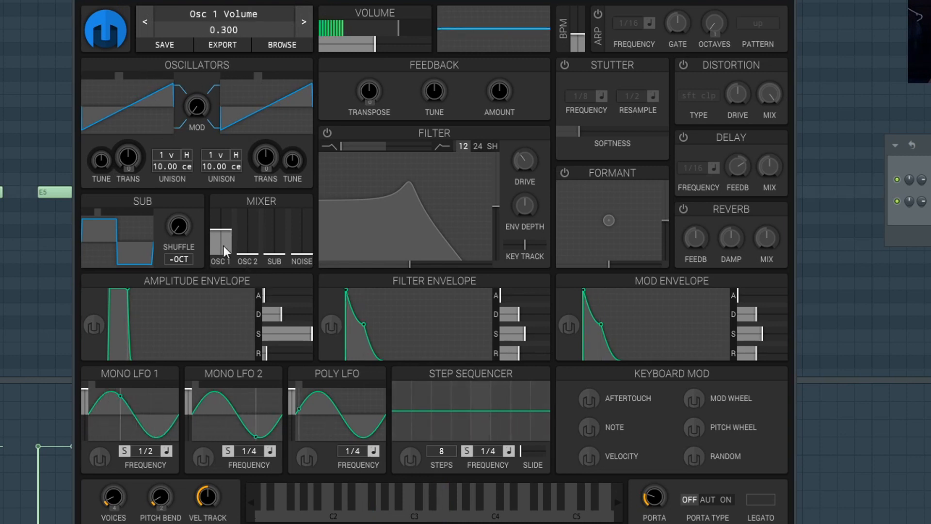
Step: Solo oscillator 1, oscillator 2, sub and noise in turn in Helm's mixer, ending with only noise at 0.104
left_click(244, 245)
left_click_drag(243, 243, 228, 280)
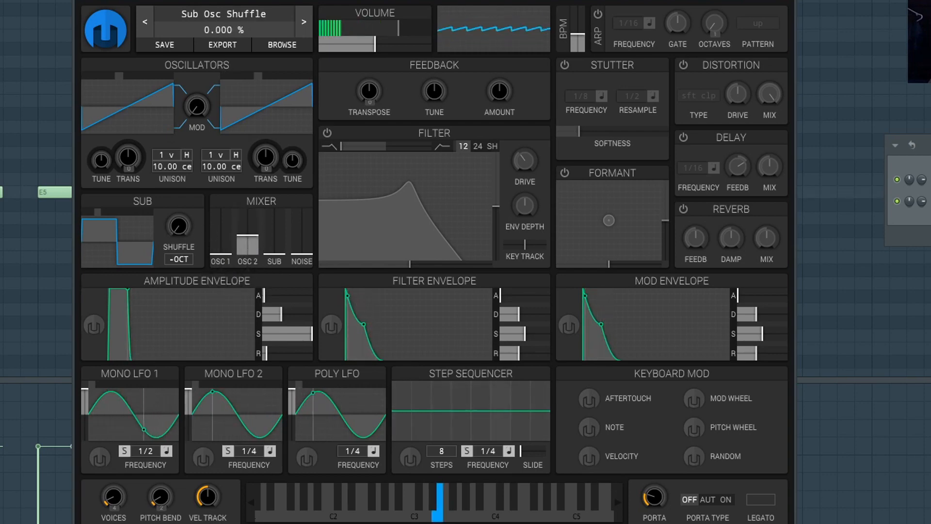
mouse_move(179, 225)
left_mouse_down()
mouse_move(179, 202)
mouse_move(179, 228)
left_mouse_up()
left_click_drag(274, 246, 307, 240)
left_click(307, 254)
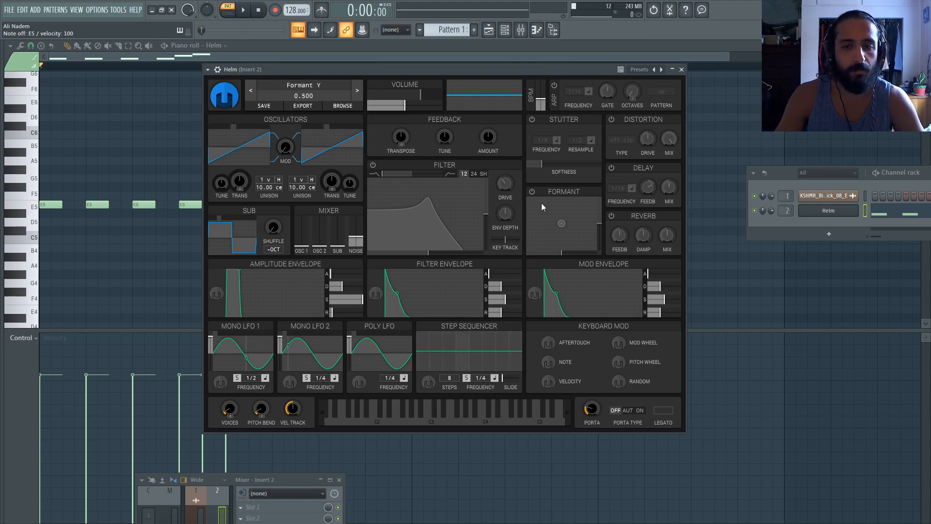
Step: Enable Helm's formant filter and shift its X/Y point slightly above the centre of the pad
left_click(532, 191)
mouse_move(562, 221)
left_mouse_down()
mouse_move(552, 212)
mouse_move(580, 208)
mouse_move(545, 217)
mouse_move(557, 215)
mouse_move(538, 245)
mouse_move(611, 270)
mouse_move(540, 206)
mouse_move(568, 228)
mouse_move(568, 213)
left_mouse_up()
left_click_drag(560, 222, 564, 222)
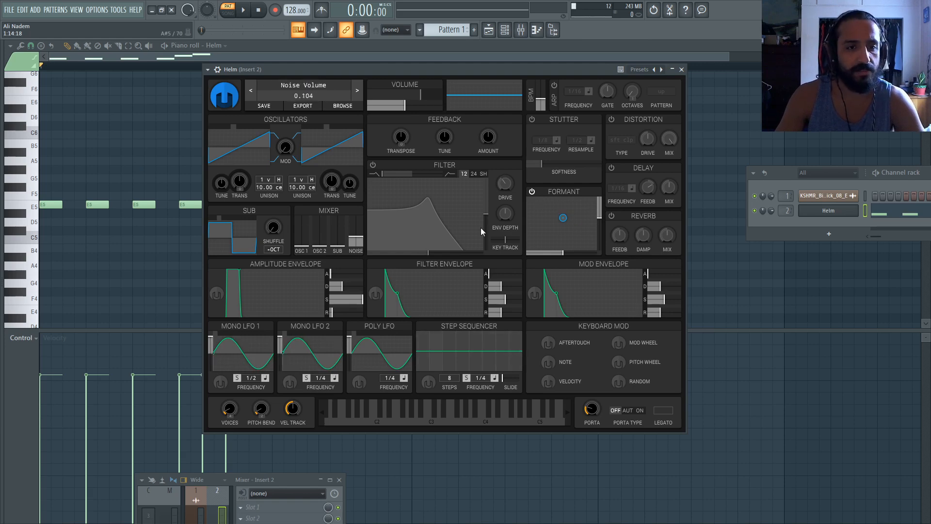
Step: Replace the noise with oscillator 1 at 0.115 in Helm's mixer and try the oscillators' cross-modulation, returning it to 0
left_click(356, 246)
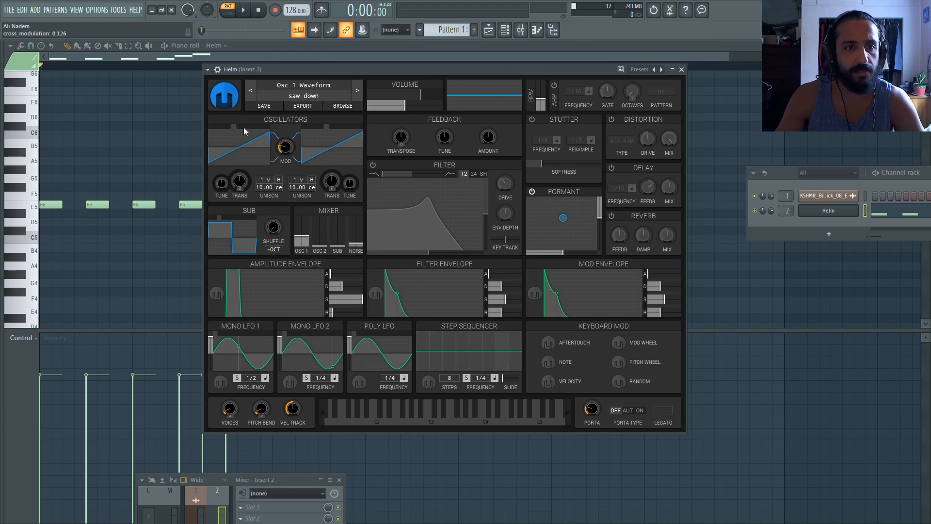
left_click_drag(285, 147, 285, 150)
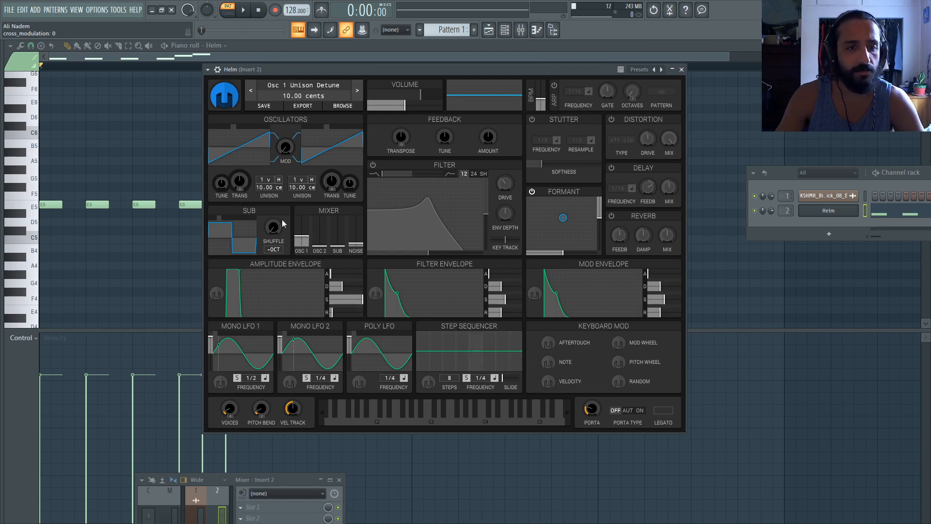
left_click_drag(356, 245, 354, 259)
key("c")
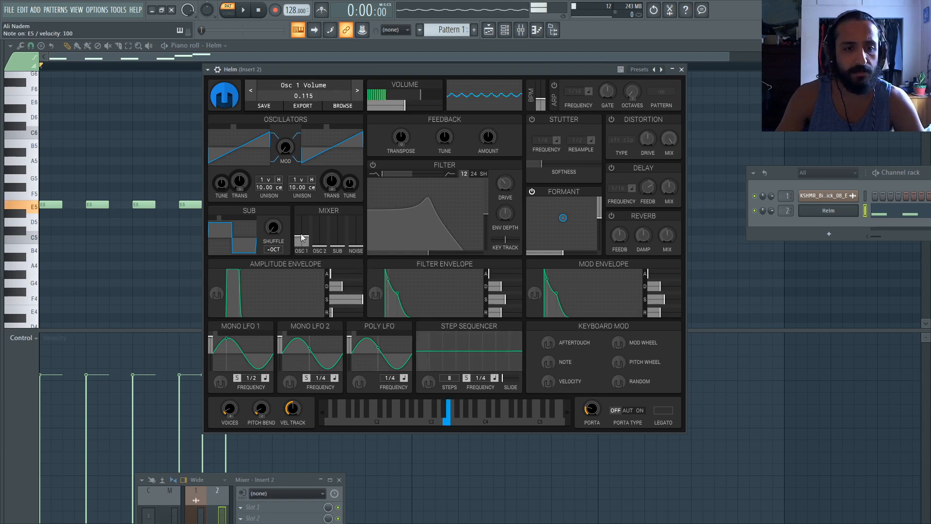
Step: Raise oscillator 1's volume slightly in the mixer, switch off the formant filter and audition a note
left_click_drag(302, 236, 303, 232)
left_click(531, 192)
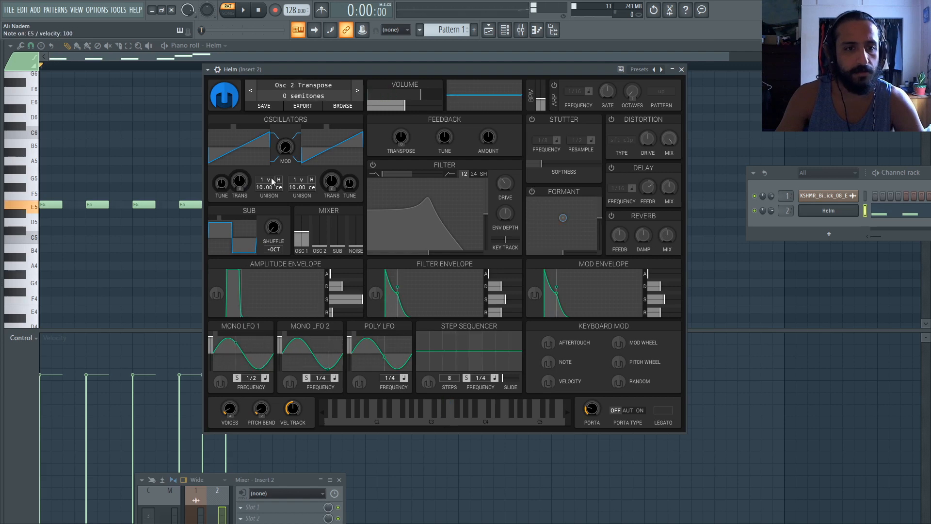
key("c")
Step: Try the 3 step, 4 step and triangle waveforms on oscillator 1, ending on saw up
left_click(251, 145)
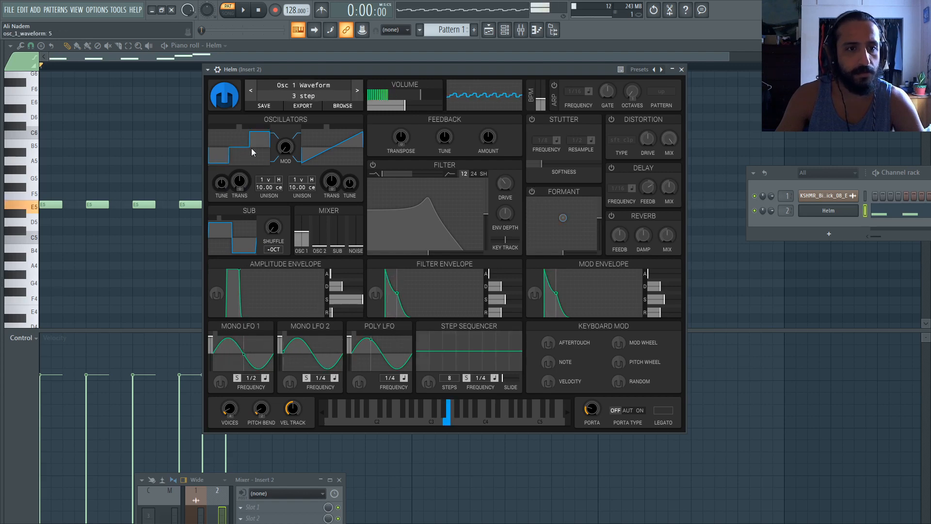
left_click(239, 132)
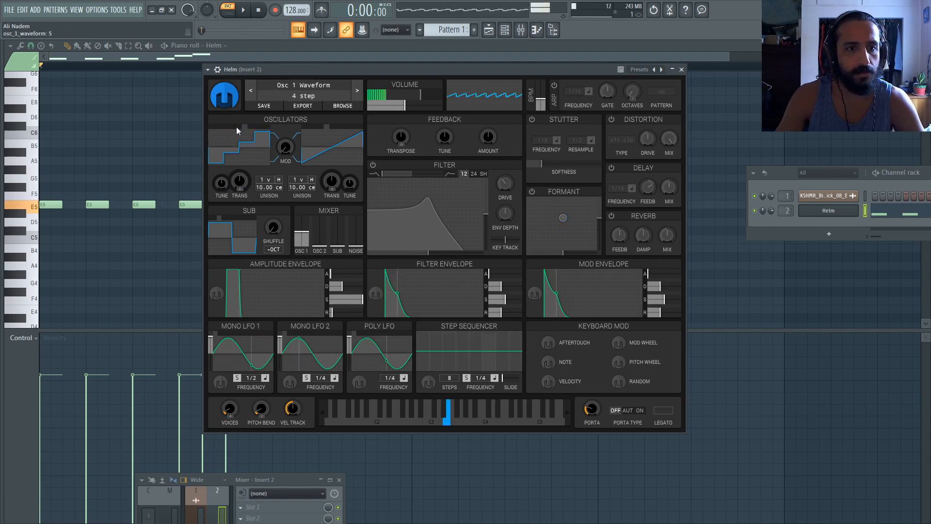
left_click_drag(237, 128, 217, 128)
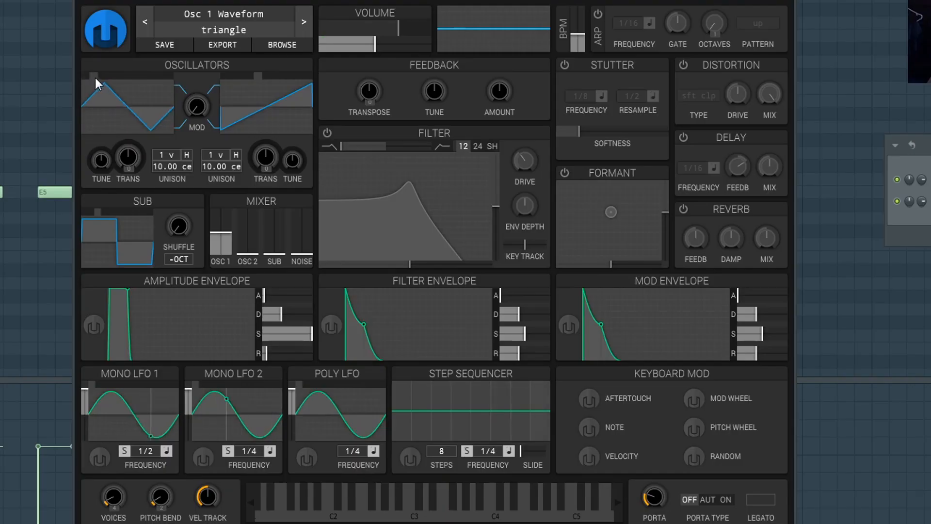
mouse_move(95, 77)
left_mouse_down()
mouse_move(88, 77)
mouse_move(162, 73)
mouse_move(113, 76)
left_mouse_up()
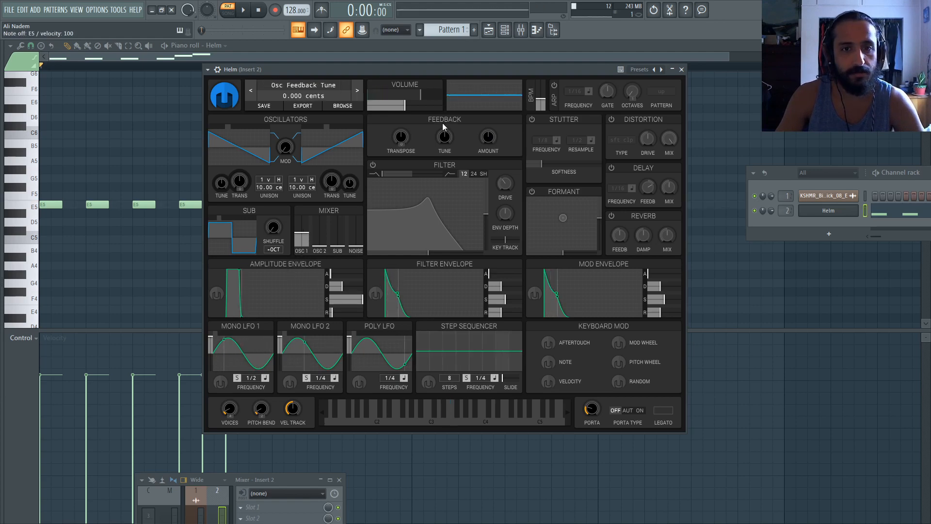
Step: Try the oscillator feedback amount and the sub oscillator's shuffle, returning both to 0 %
mouse_move(488, 137)
left_mouse_down()
mouse_move(488, 128)
mouse_move(488, 136)
left_mouse_up()
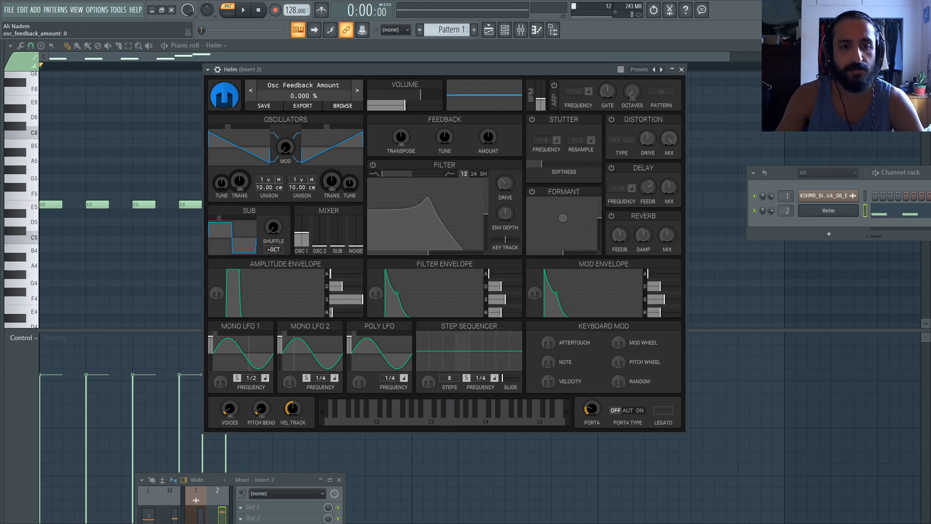
key("c")
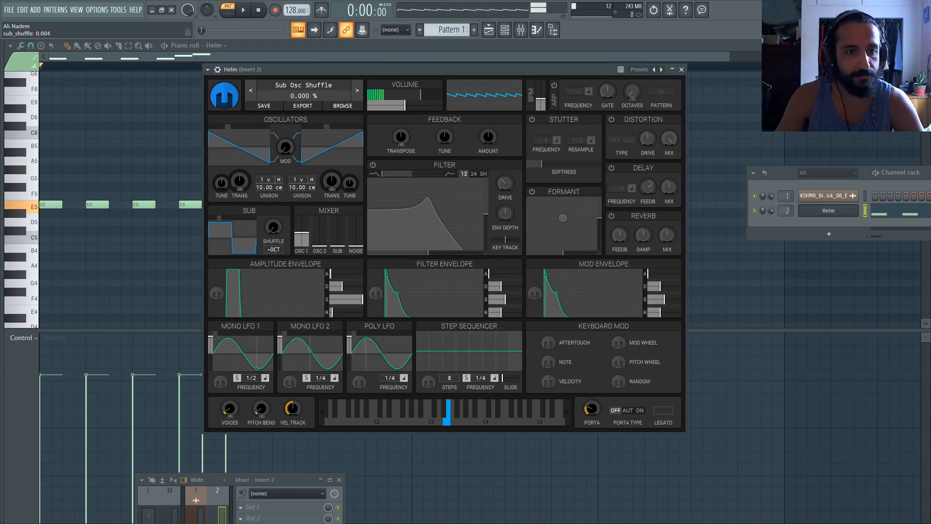
left_click_drag(274, 227, 274, 220)
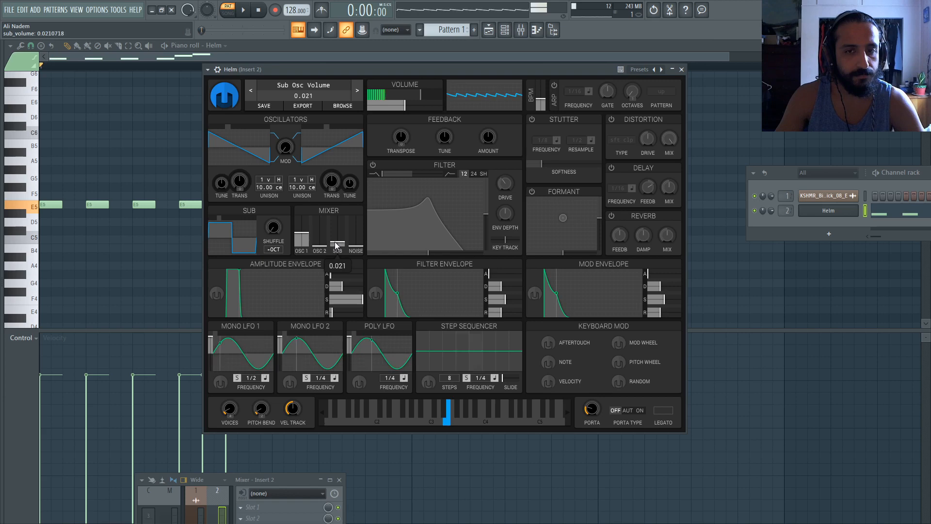
Step: Raise the sub volume to 0.037 and add a little noise in the mixer, leaving oscillator 2 silent after a brief trial
key("c")
key("c")
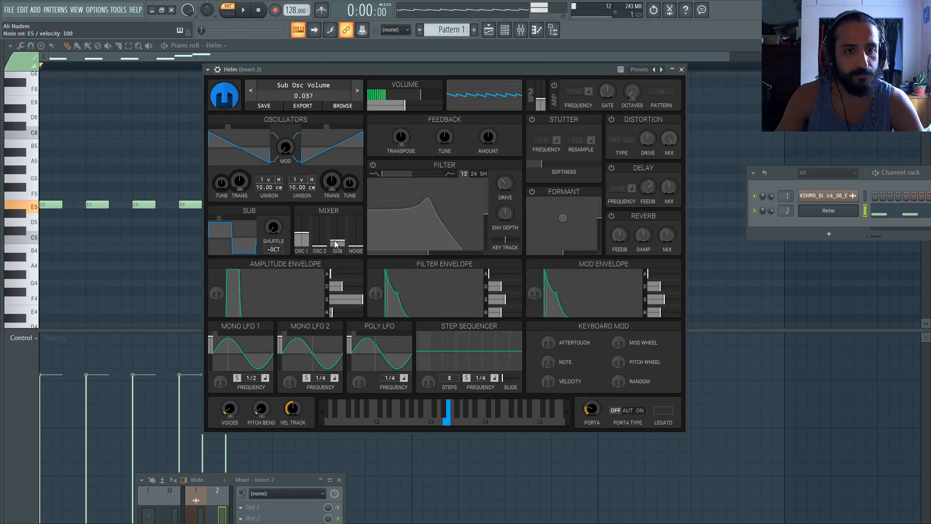
mouse_move(319, 246)
left_mouse_down()
mouse_move(321, 219)
mouse_move(323, 245)
left_mouse_up()
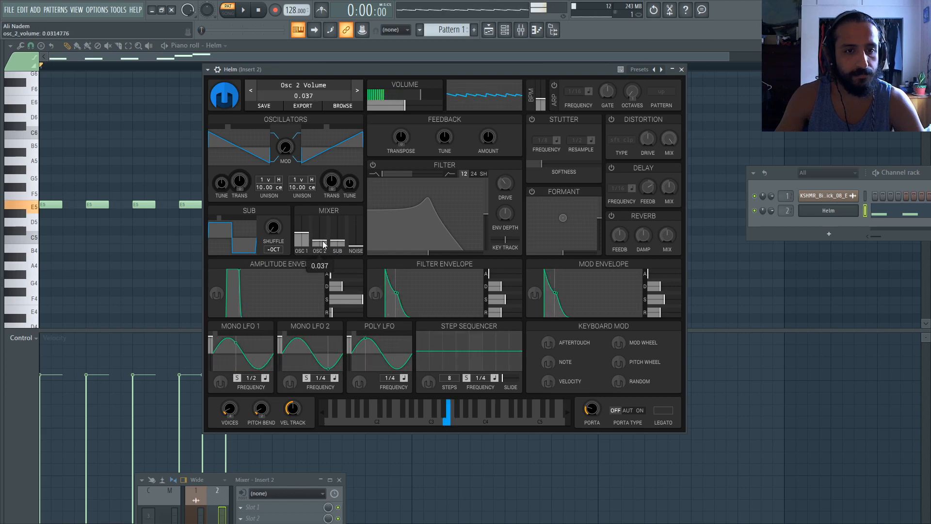
key("c")
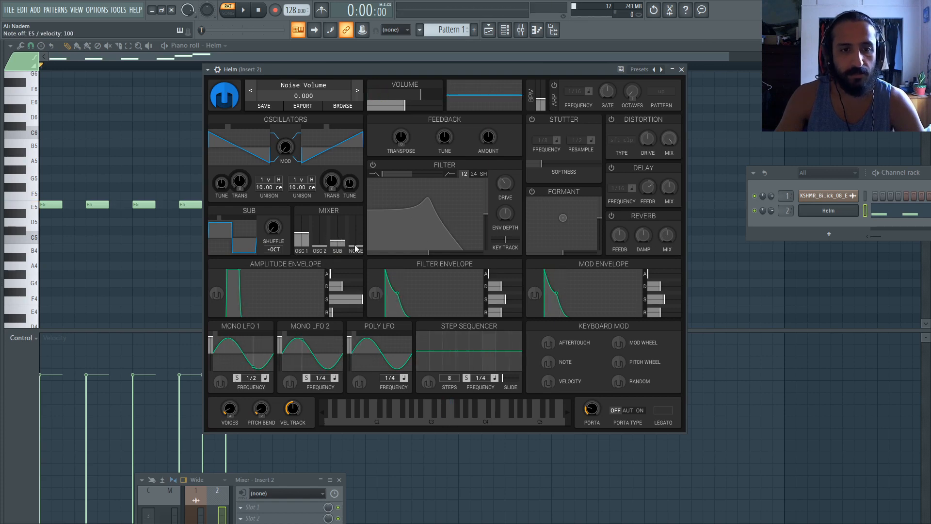
left_click_drag(357, 249, 359, 248)
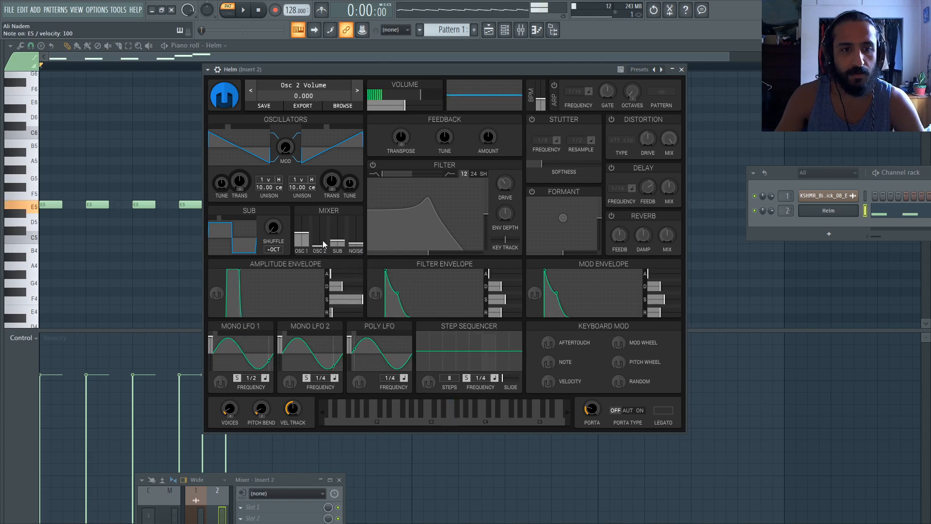
Step: Shape a plucky amplitude envelope with minimal attack, zero sustain and a slightly longer release
mouse_move(333, 280)
left_mouse_down()
mouse_move(345, 274)
mouse_move(318, 274)
left_mouse_up()
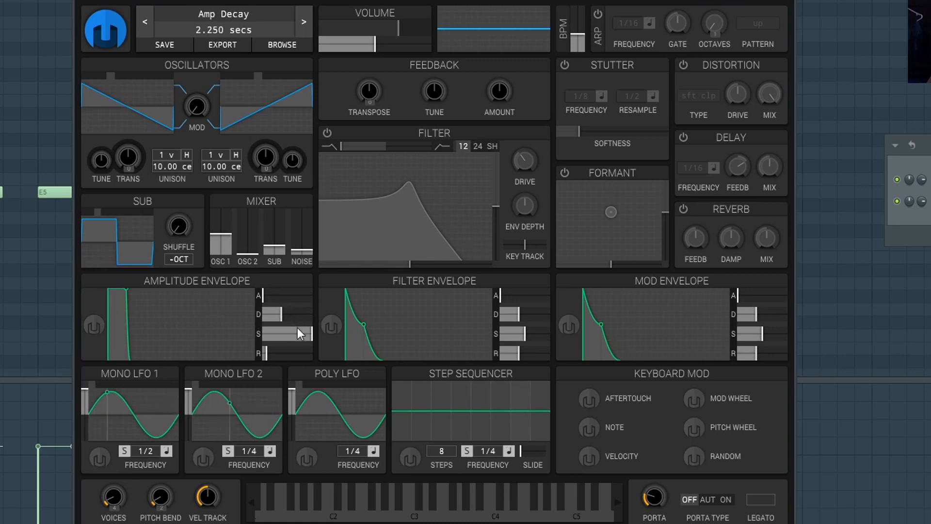
left_click_drag(298, 328, 275, 314)
left_click_drag(275, 350, 280, 348)
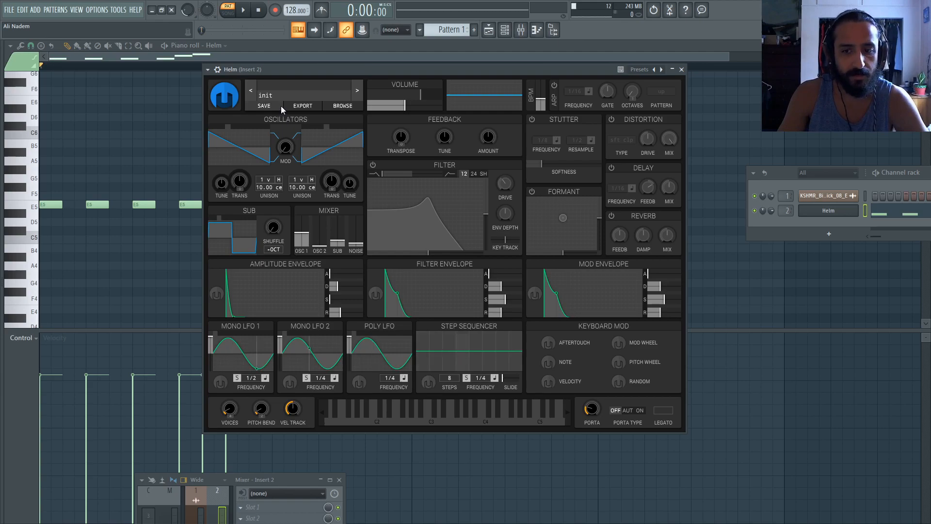
Step: View Helm's about window with its window size and animation options, and close it
left_click(224, 97)
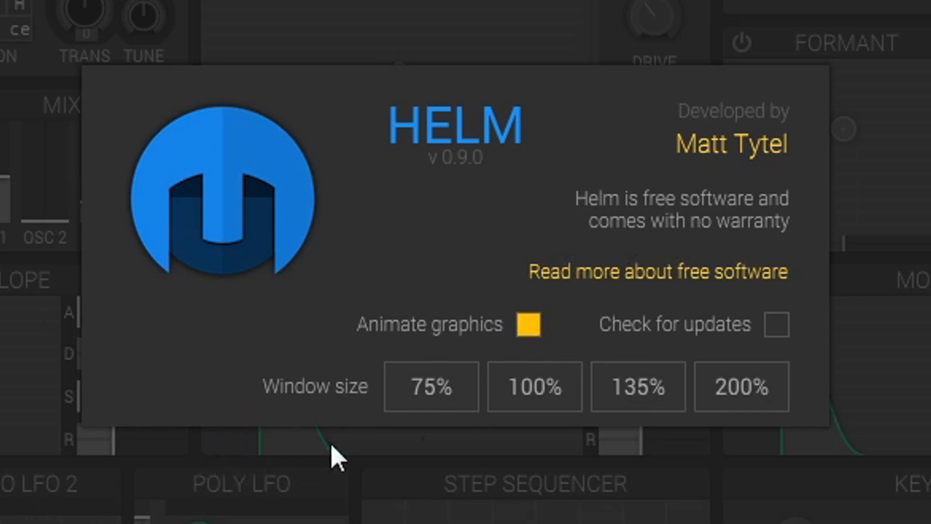
left_click(194, 447)
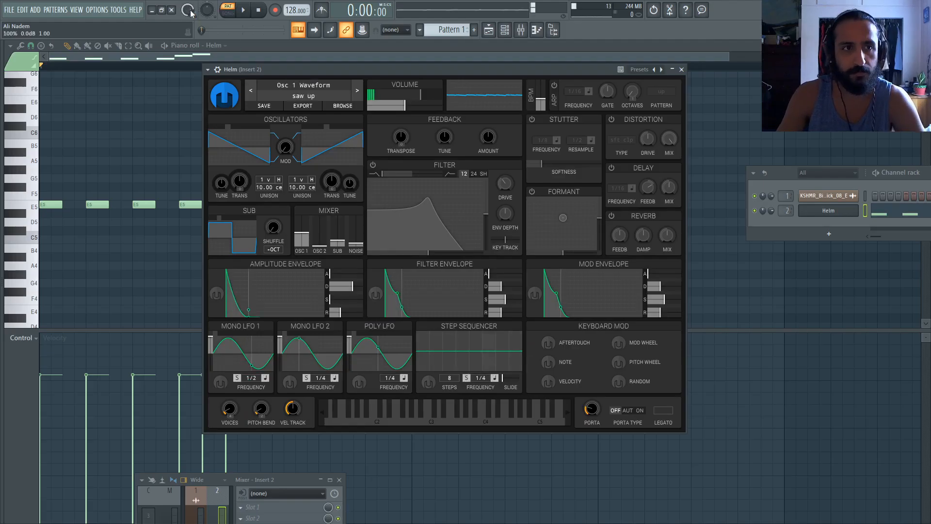
Step: Shorten the amplitude release to 0.055 seconds and audition the sound with single notes and the pattern
key("c")
key("c")
left_click_drag(340, 312, 330, 311)
key("c")
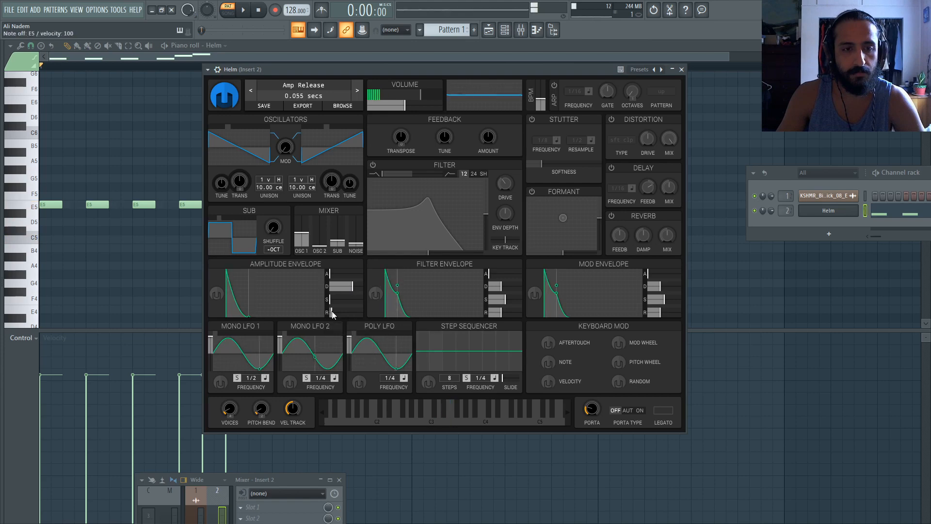
key("c")
key("c")
key("space")
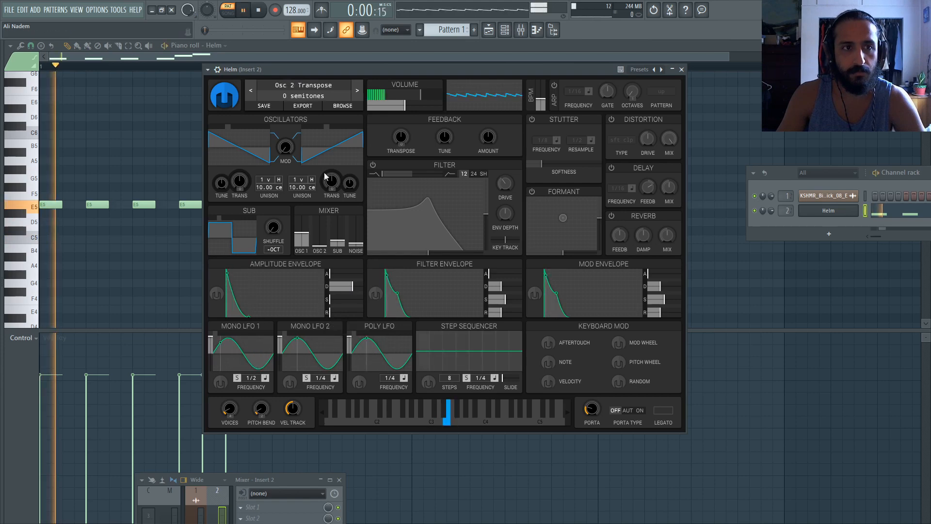
key("space")
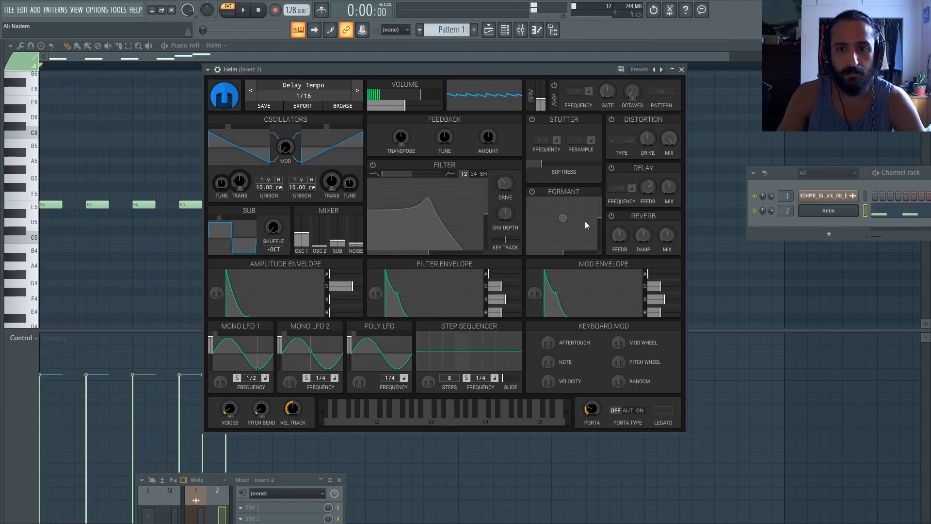
Step: Enable Helm's reverb with a 25.20 % mix while the pattern plays, and close the synth window
left_click(612, 216)
key("space")
left_click_drag(619, 239, 667, 236)
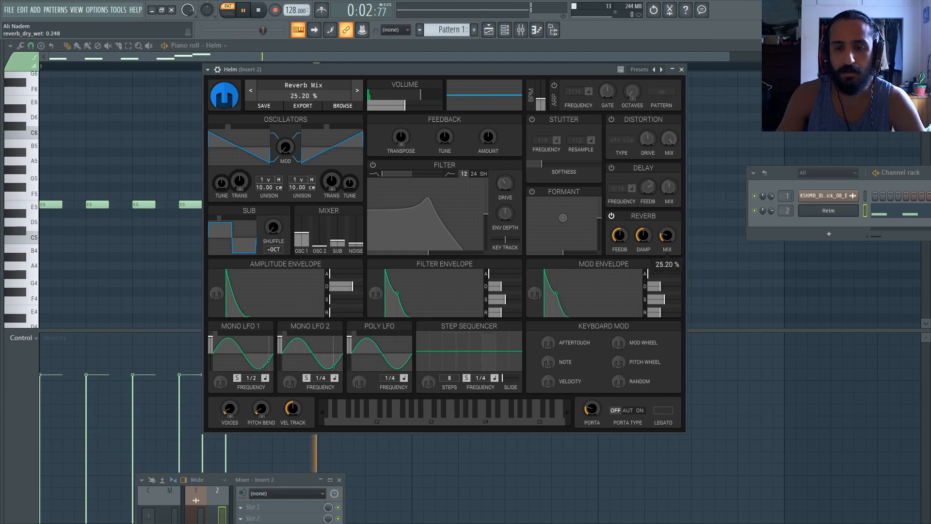
left_click(681, 69)
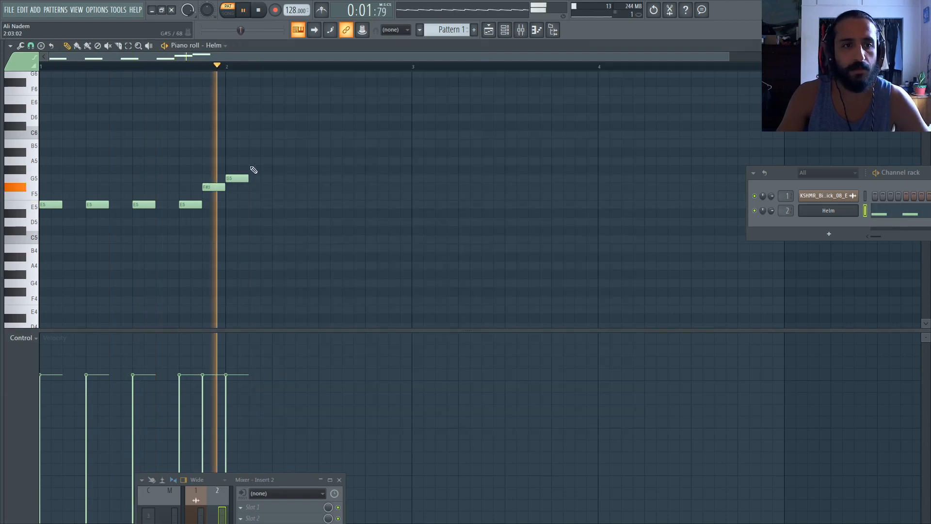
Step: Add a C5 note after the first E5 in the piano roll and shift it slightly later, checking the timing by playback
key("space")
left_click(64, 241)
key("space")
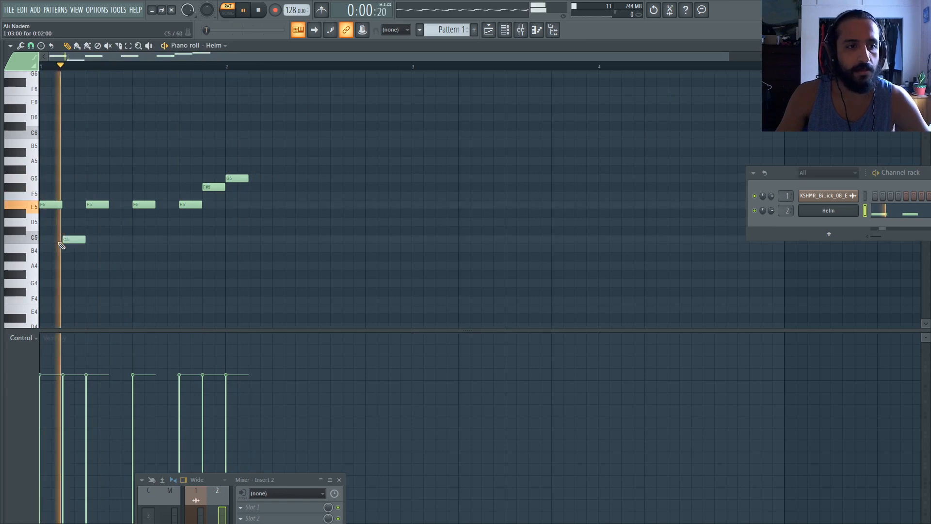
key("space")
mouse_move(63, 243)
left_mouse_down()
mouse_move(69, 257)
mouse_move(69, 238)
left_mouse_up()
key("space")
Step: Delete the second E5 note, which overlaps the new C5, and play back the pattern
key("space")
key("space")
key("space")
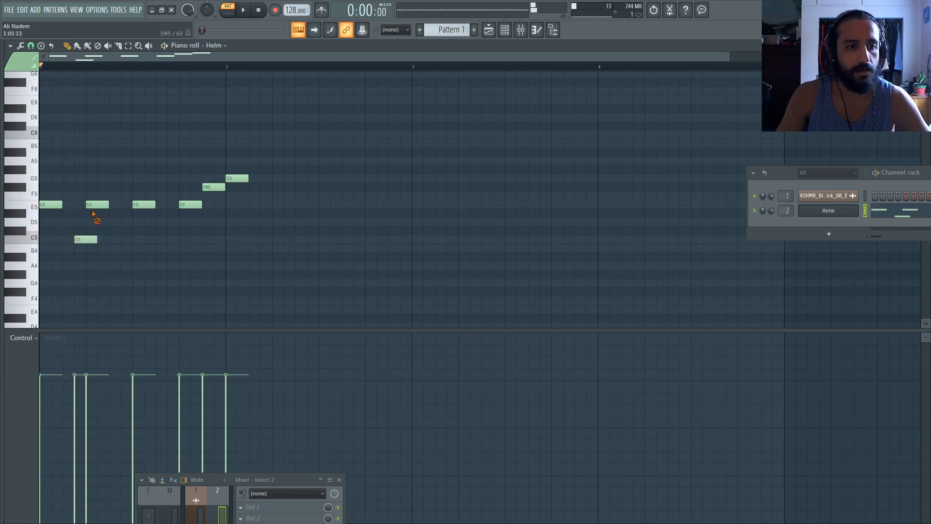
right_click(97, 204)
key("space")
Step: Add a C5 after the remaining mid-bar E5 and delete the closing E5, F#5 and G5 notes
key("space")
key("space")
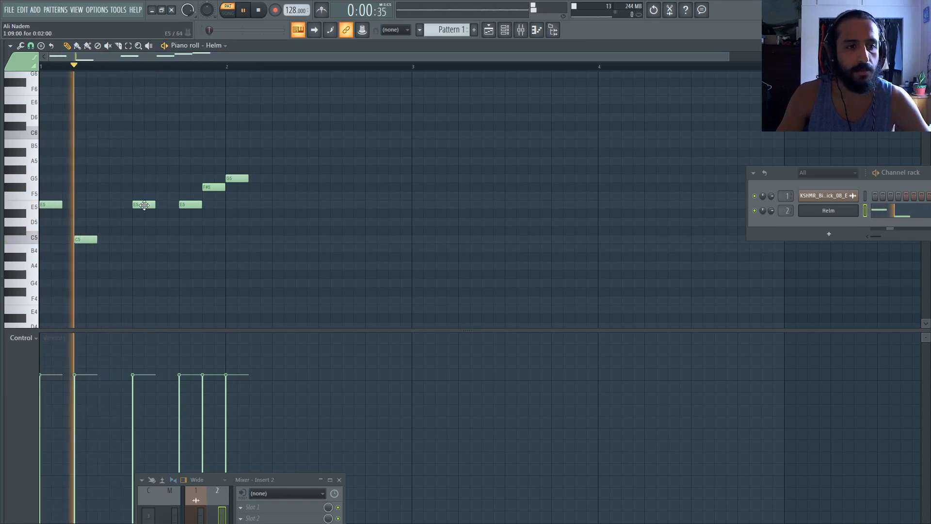
left_click(169, 241)
right_click(190, 205)
right_click(214, 188)
right_click(235, 179)
key("space")
Step: Fill bar 2 with two alternating pairs of G5 and B4 notes in the same rhythm as bar 1
left_click(228, 178)
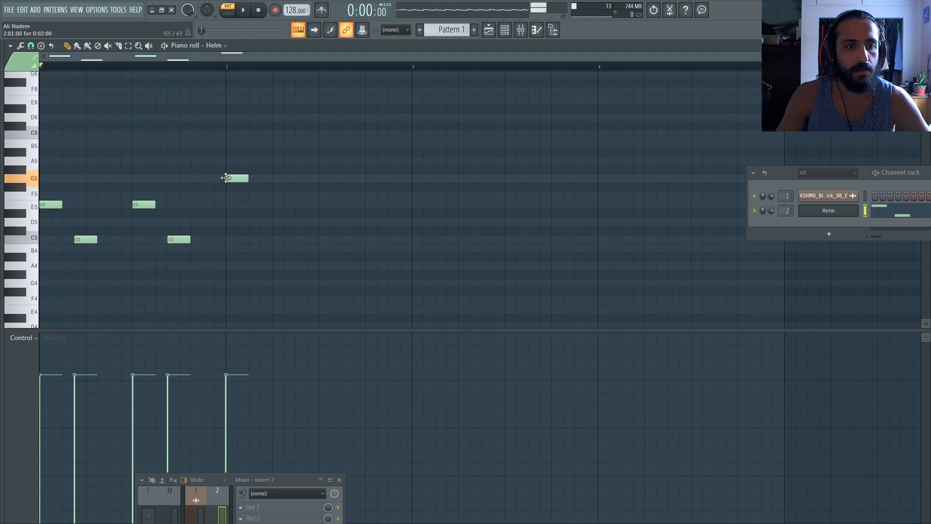
left_click(260, 240)
mouse_move(260, 239)
left_mouse_down()
mouse_move(260, 258)
mouse_move(260, 248)
left_mouse_up()
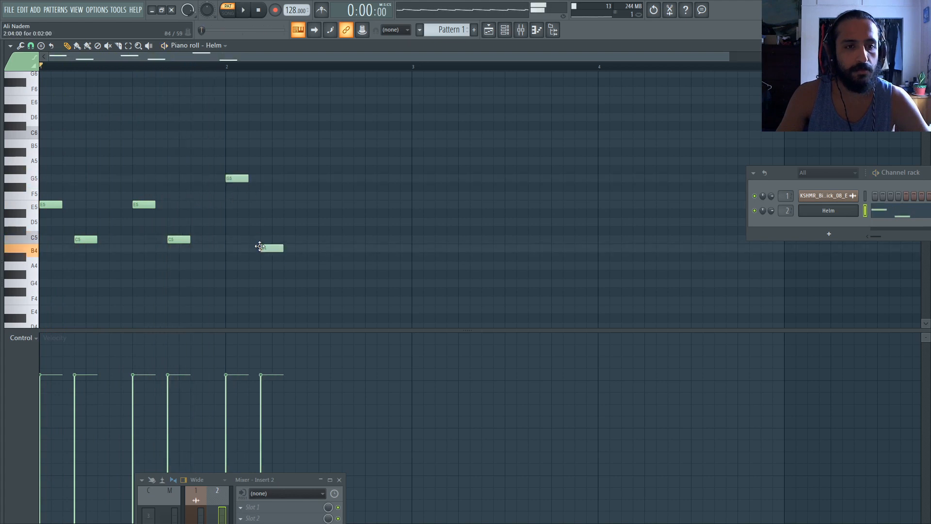
key("space")
left_click(324, 179)
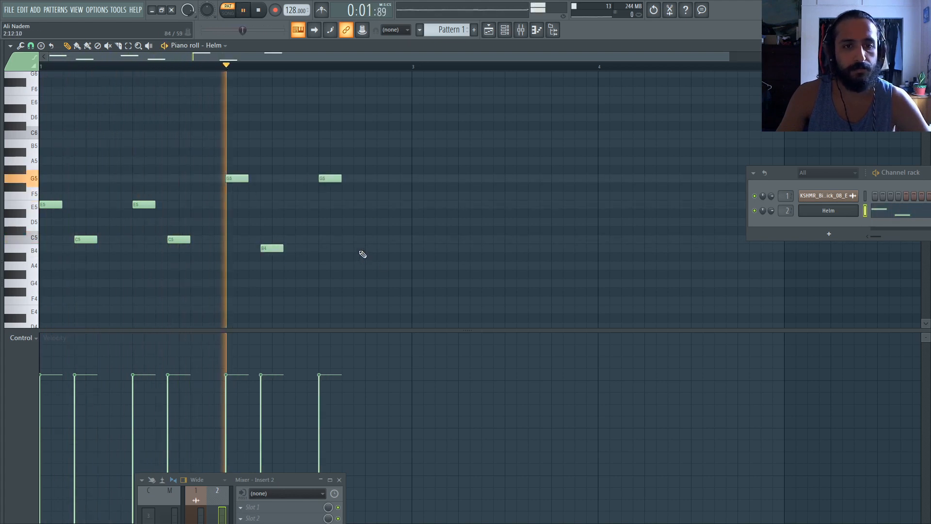
left_click(359, 248)
key("space")
Step: Fill bar 3 with two alternating pairs of F#5 and B4 notes and play the melody
left_click(416, 187)
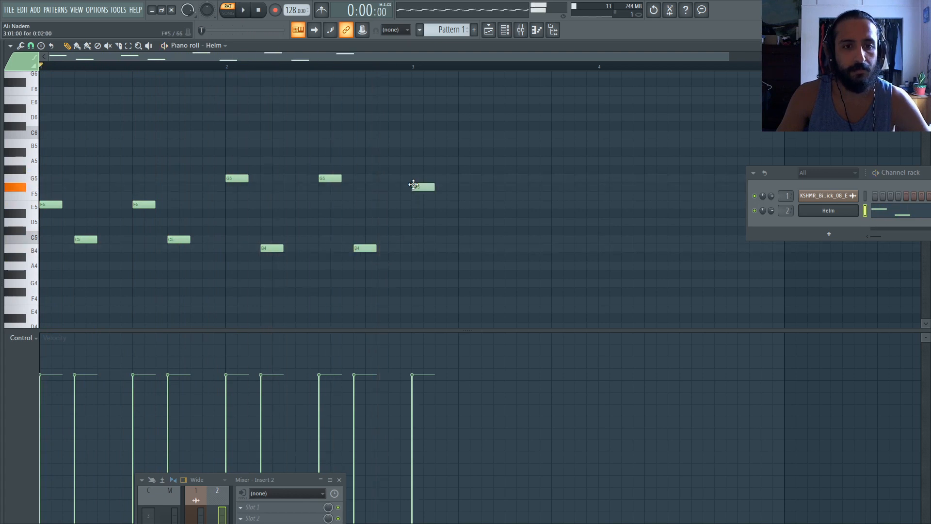
left_click(451, 248)
left_click(496, 187)
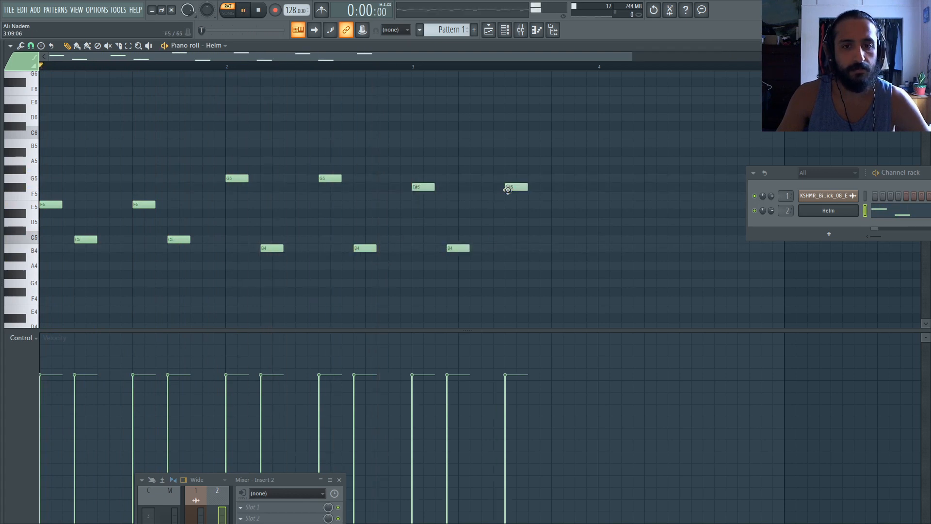
left_click(544, 248)
key("space")
scroll(370, 213, "down", 2)
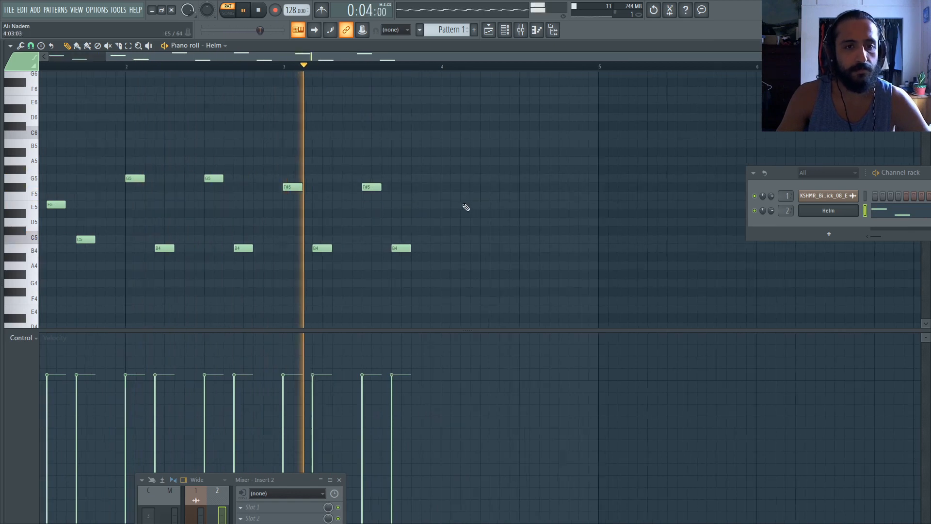
Step: Raise both B4 notes in bar 3 to D5 and replay the melody from bar 2
key("space")
scroll(453, 209, "up", 1)
left_click_drag(320, 247, 322, 222)
key("space")
left_click(206, 67)
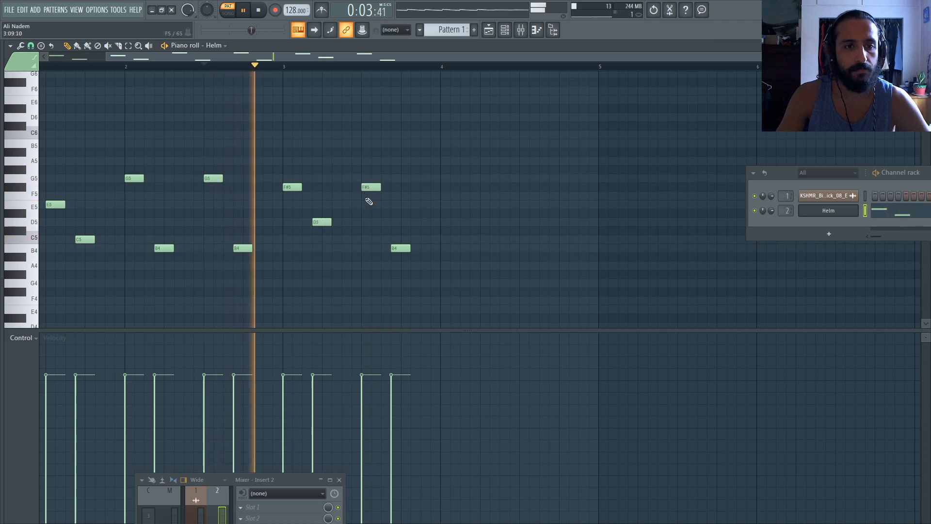
left_click_drag(403, 247, 405, 214)
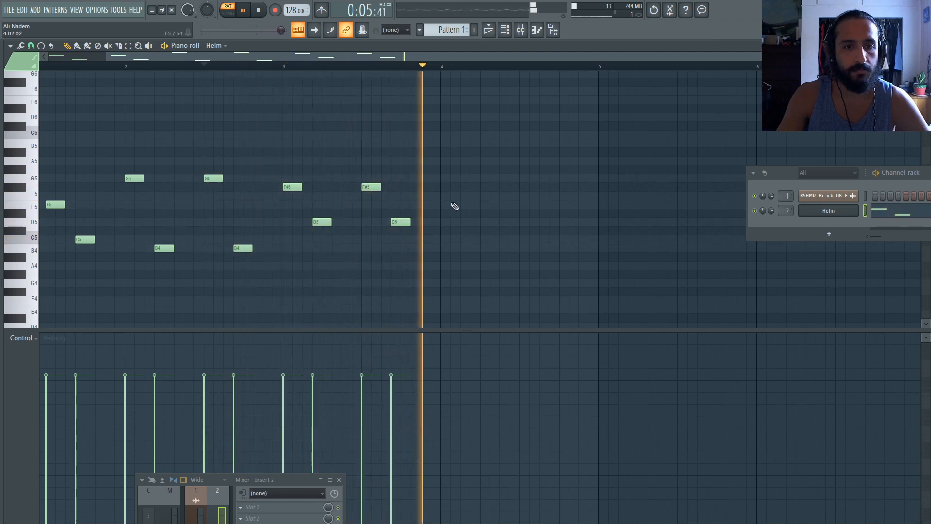
Step: Fill bar 4 with two alternating pairs of E5 and C5 notes in the same rhythm and play the melody
key("space")
left_click_drag(440, 187, 440, 206)
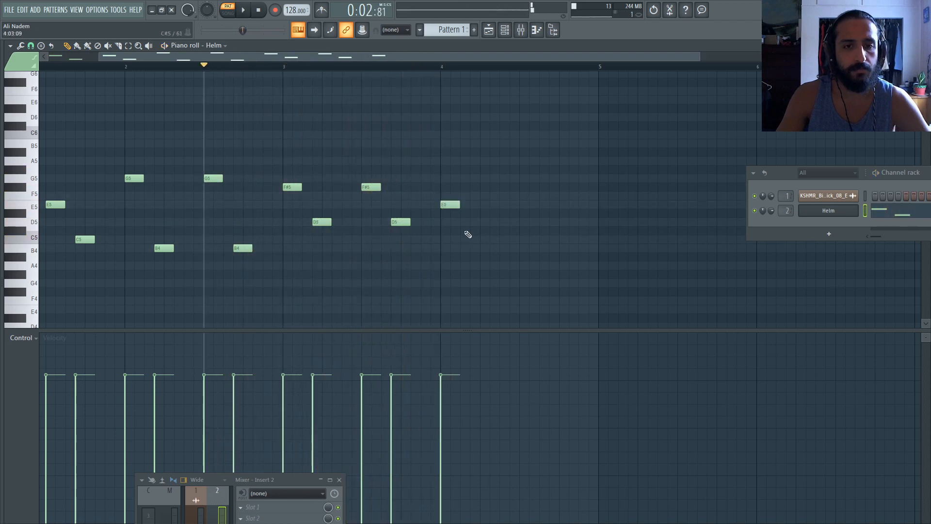
left_click(465, 239)
key("space")
left_click_drag(477, 238, 486, 238)
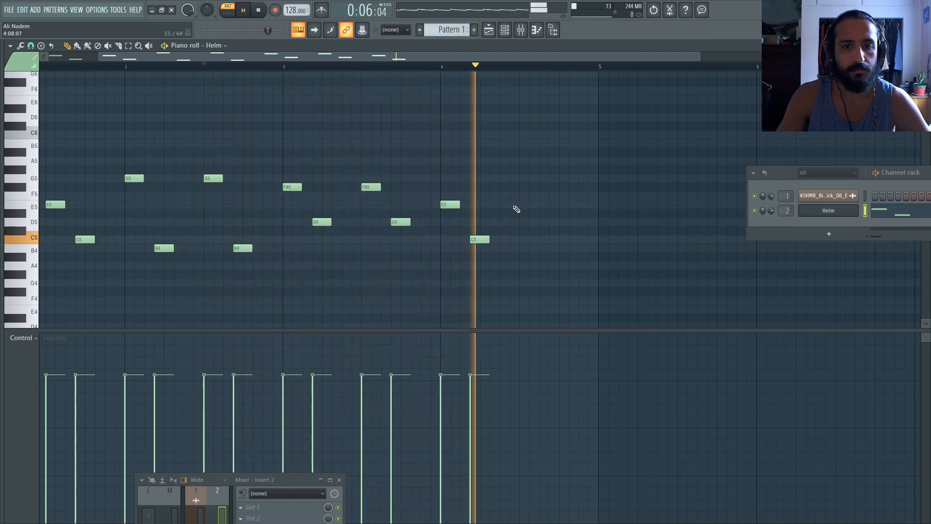
left_click(521, 204)
left_click(555, 239)
scroll(556, 239, "down", 2)
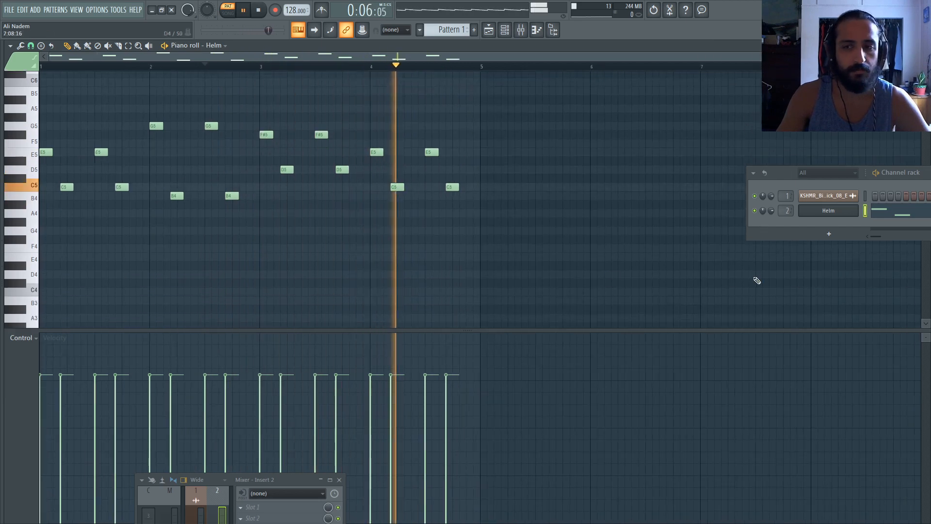
Step: Open the Helm synth while the melody plays and enable the formant filter with its point at Y 0.811
left_click(823, 210)
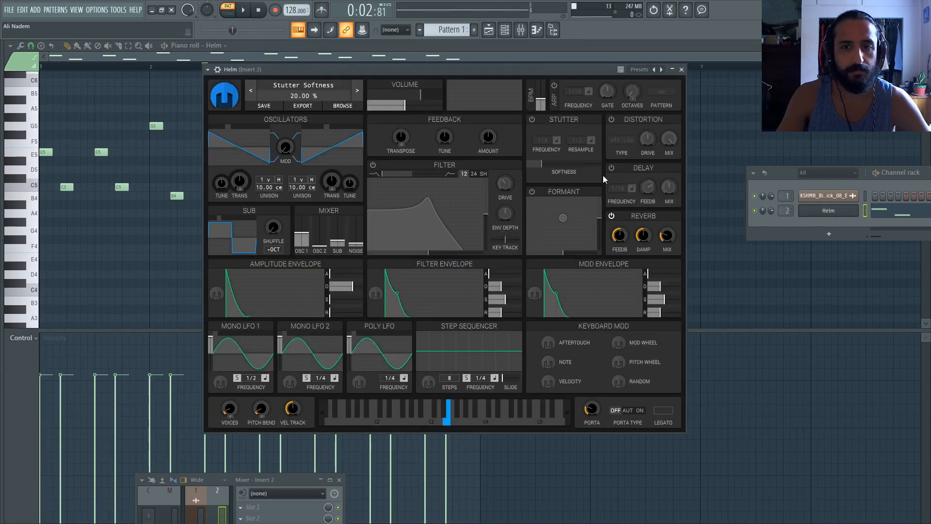
key("space")
mouse_move(558, 210)
left_mouse_down()
mouse_move(542, 207)
mouse_move(598, 201)
mouse_move(548, 206)
left_mouse_up()
Step: Transpose oscillator 2 to -12 semitones and set its mixer volume to 0.234
left_click_drag(323, 246, 320, 224)
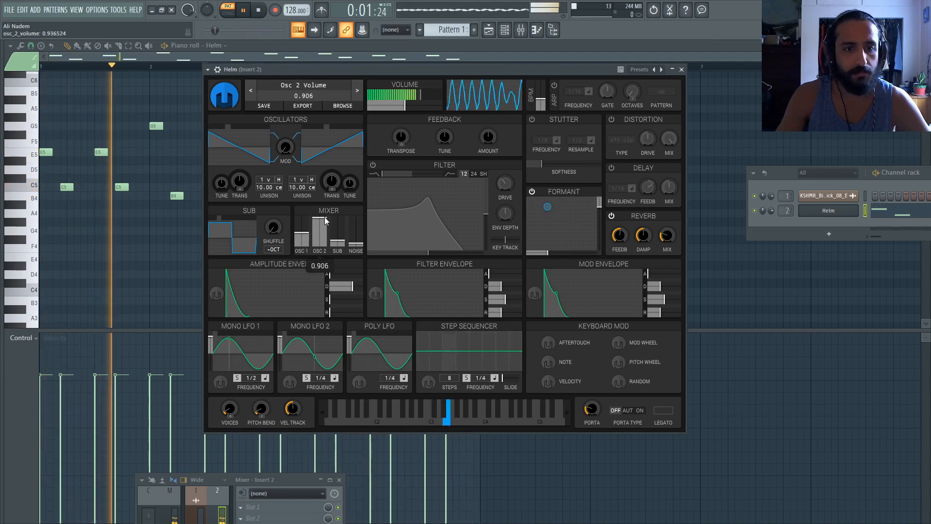
left_click_drag(331, 182, 332, 198)
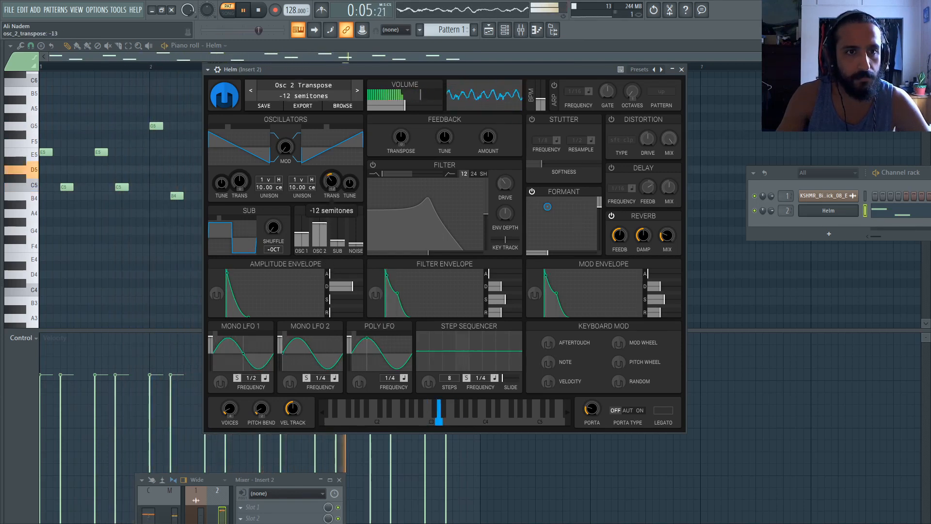
left_click_drag(325, 265, 322, 235)
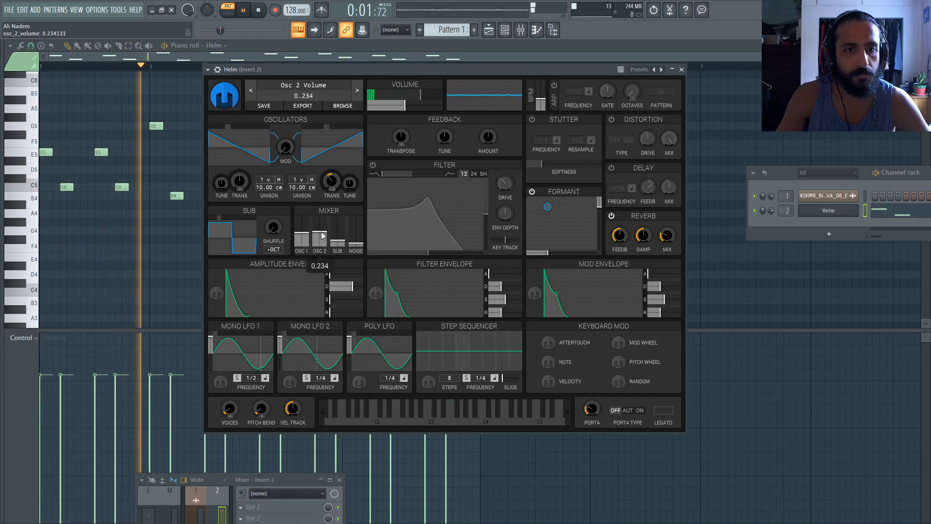
Step: Switch off the reverb and enable Sine Fold distortion with a drive of 17.76 dB
left_click(258, 11)
left_click(613, 217)
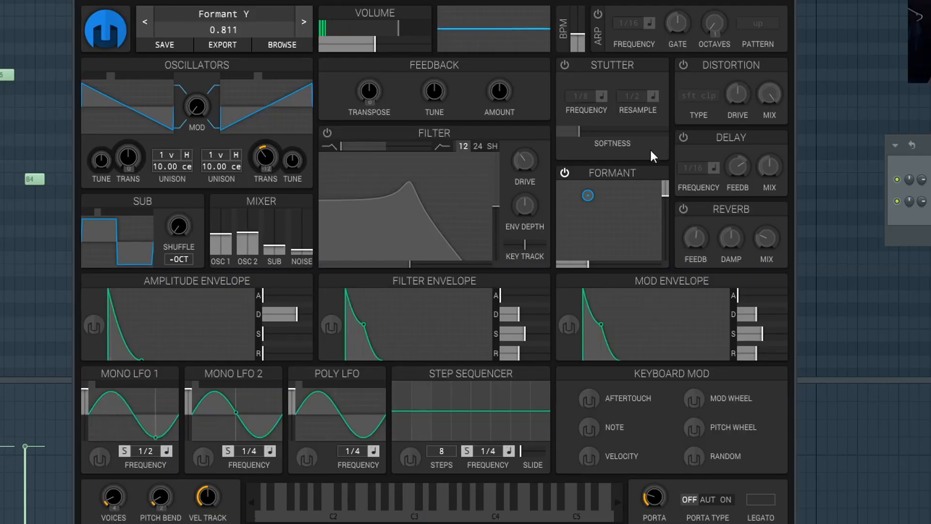
left_click(683, 68)
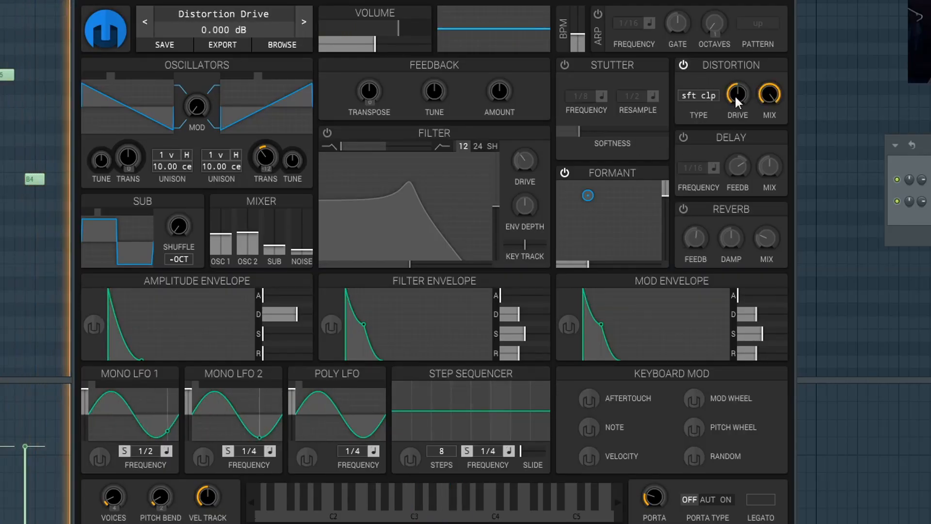
mouse_move(737, 94)
left_mouse_down()
mouse_move(736, 66)
mouse_move(737, 102)
left_mouse_up()
left_click(705, 94)
left_click(719, 163)
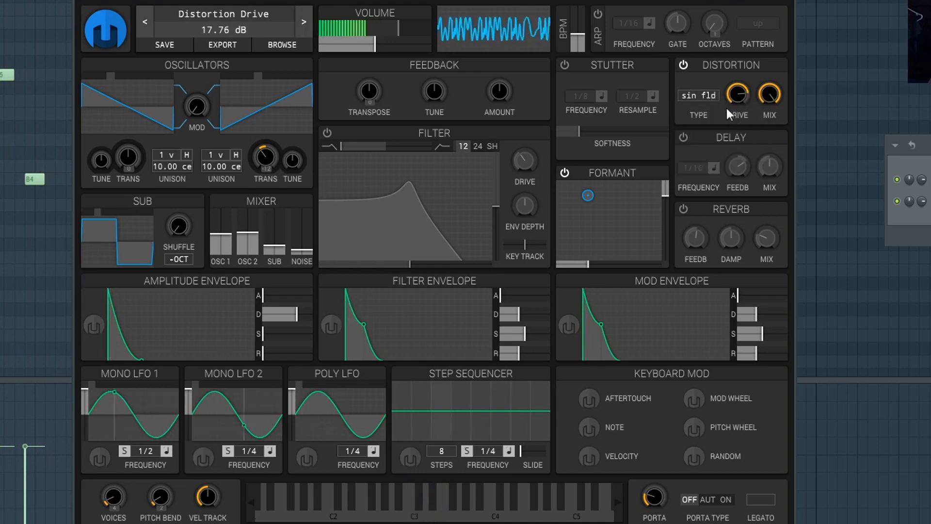
Step: Turn the reverb back on, then switch portamento on at 0.076 s/oct with legato off after trying the maximum setting
left_click(684, 211)
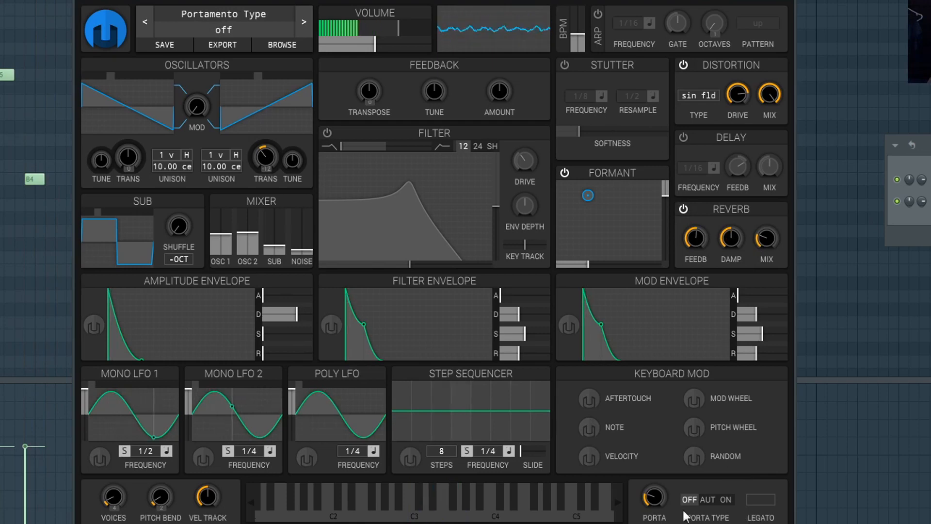
left_click(761, 500)
left_click_drag(655, 497, 655, 449)
left_click(723, 502)
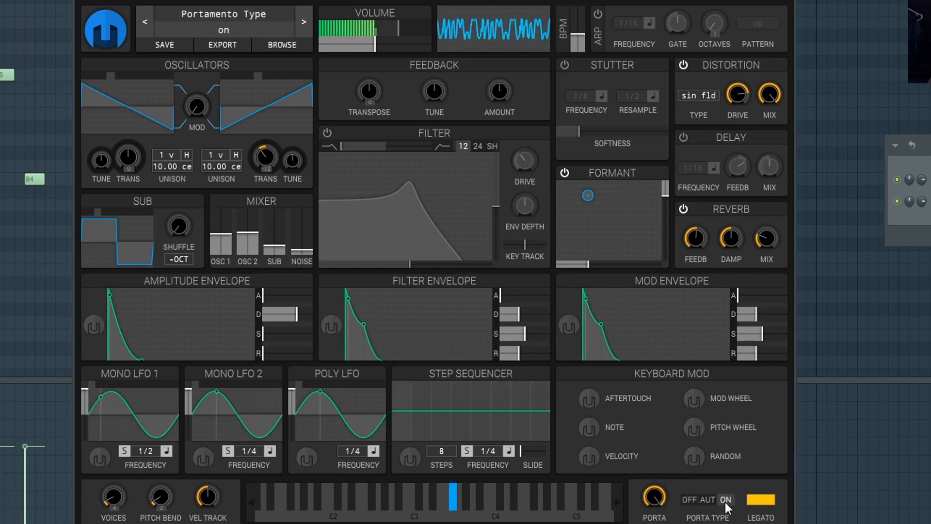
left_click_drag(655, 496, 654, 522)
left_click(760, 500)
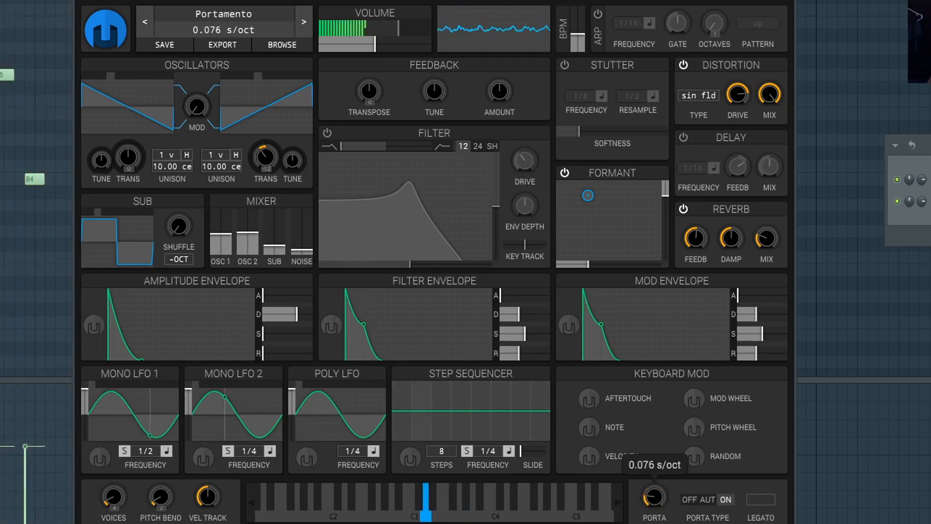
Step: Reduce the distortion drive to 12.24 dB and change the oscillator 2 waveform to 3 pyramid
left_click_drag(738, 94, 738, 91)
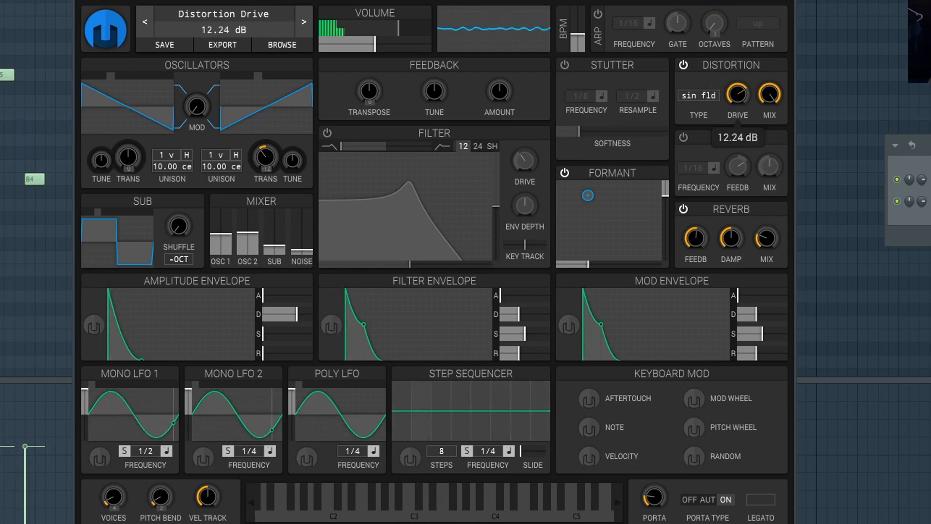
mouse_move(499, 91)
left_mouse_down()
mouse_move(499, 76)
mouse_move(496, 89)
left_mouse_up()
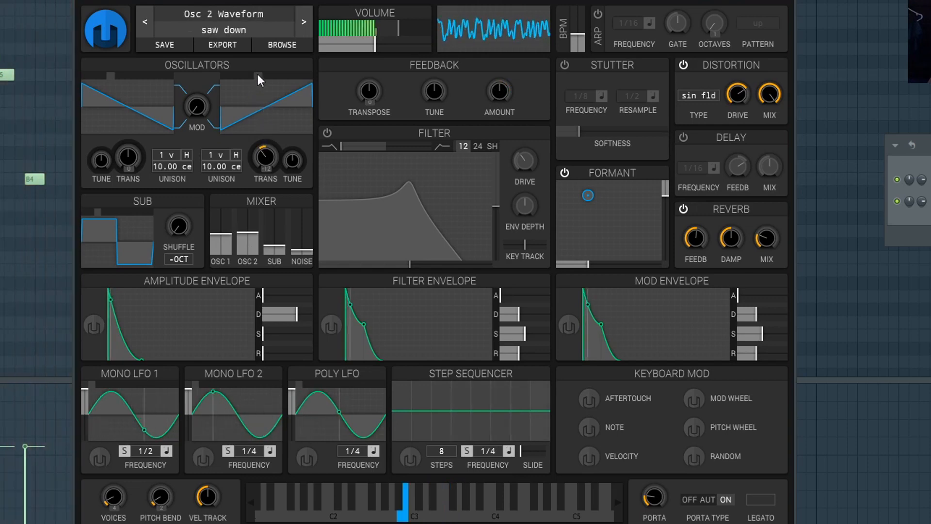
left_click_drag(257, 73, 290, 68)
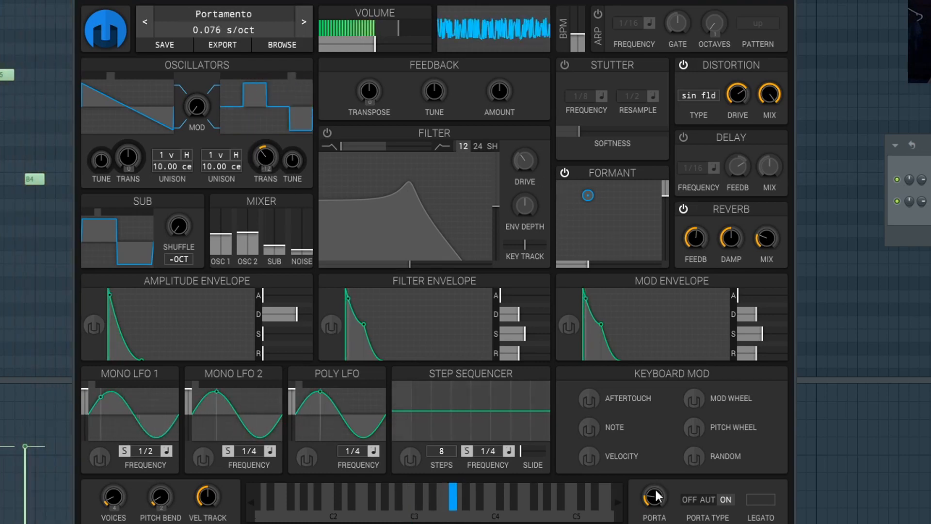
Step: Set the portamento to its minimum and move the formant point into the lower-left corner of its pad
mouse_move(657, 496)
left_mouse_down()
mouse_move(656, 520)
mouse_move(657, 485)
left_mouse_up()
left_click_drag(604, 194, 555, 272)
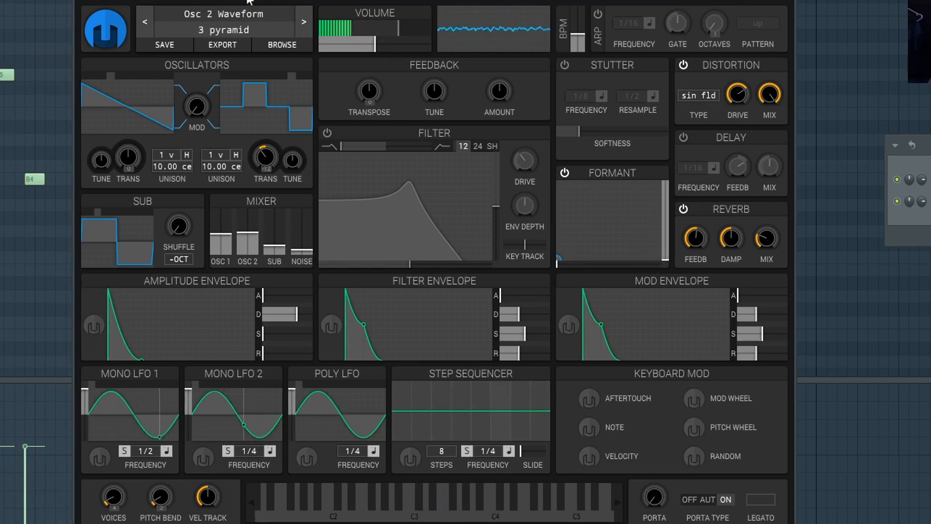
left_click_drag(256, 0, 316, 5)
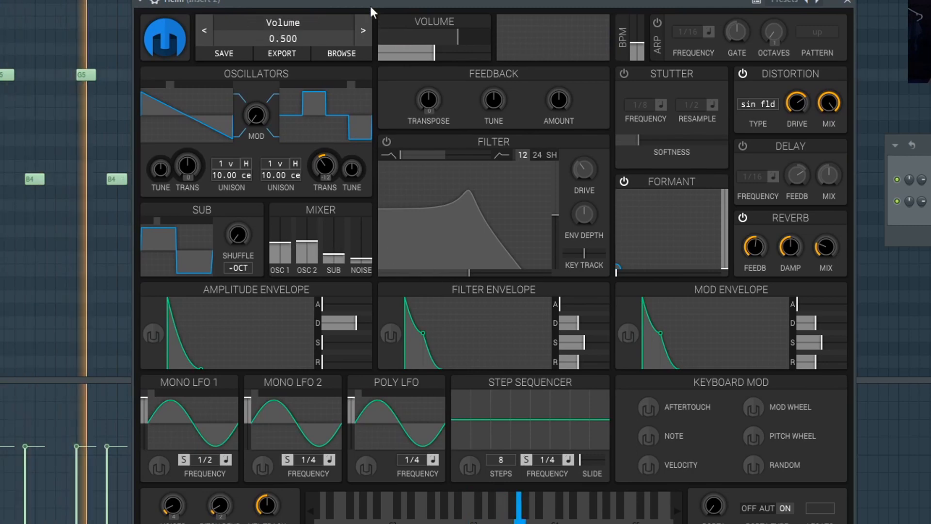
left_click_drag(341, 7, 298, 4)
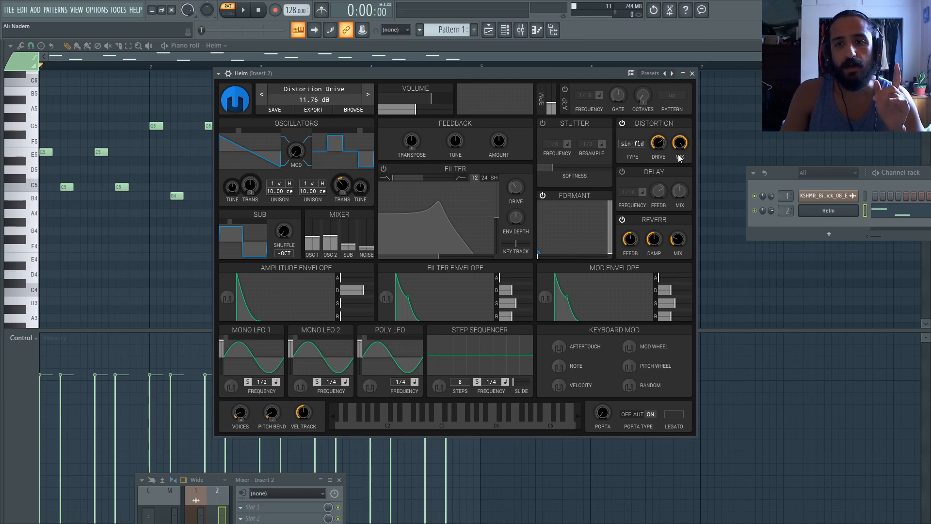
Step: View the distortion types and inspect the modulation targets of the Poly LFO, Mono LFO 2 and mod wheel
left_click(637, 144)
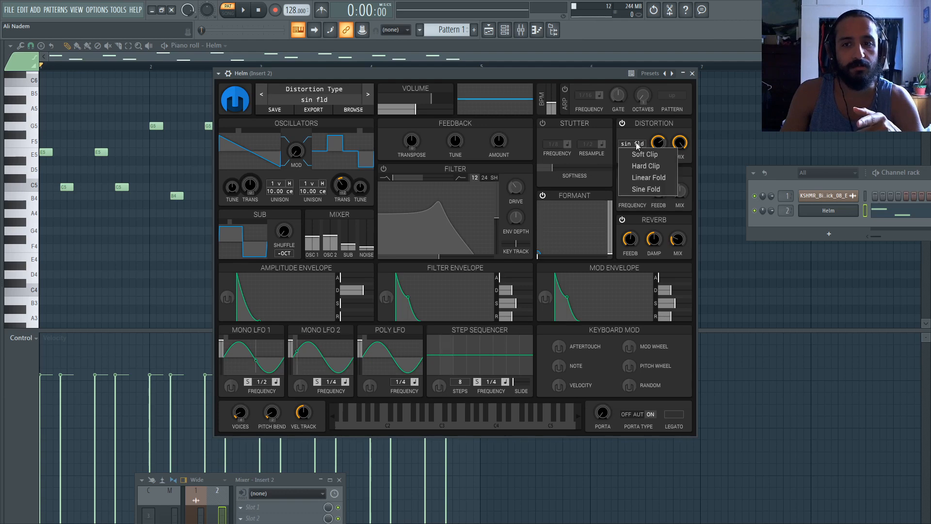
left_click(633, 135)
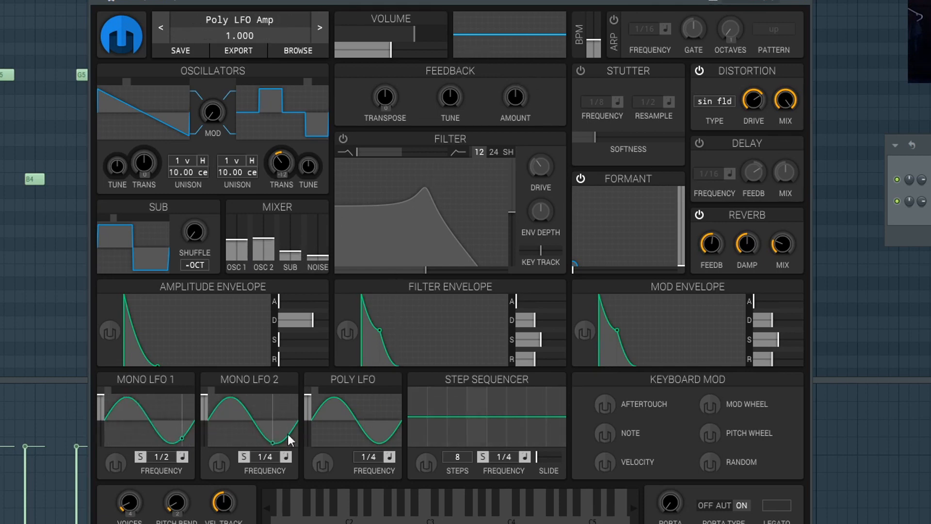
left_click(324, 463)
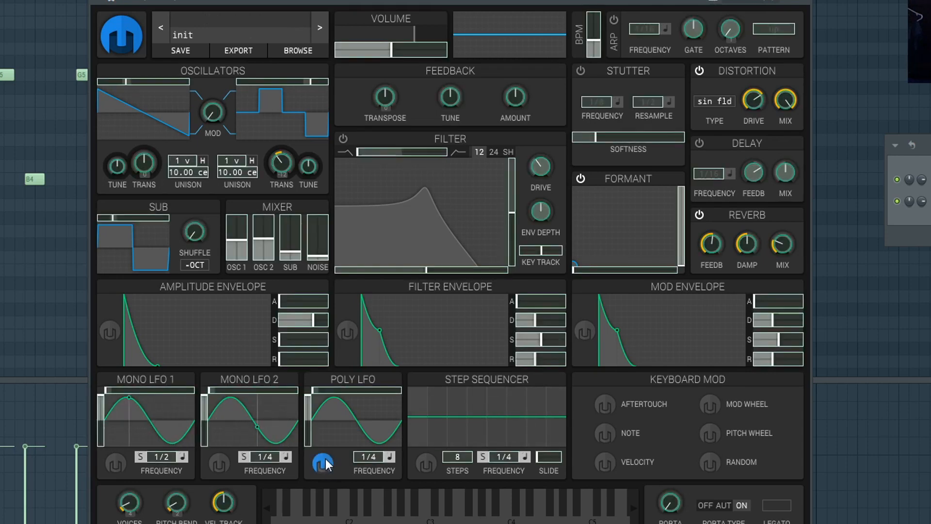
left_click(219, 464)
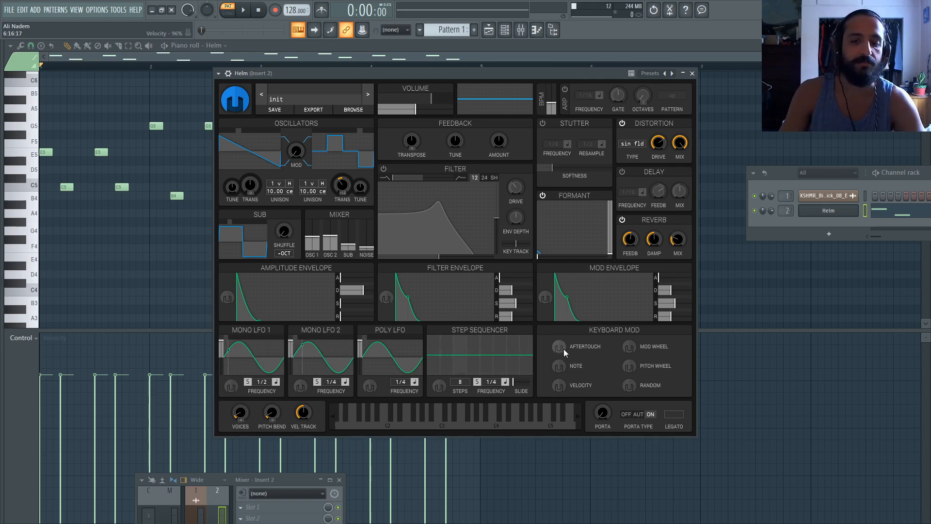
left_click(630, 347)
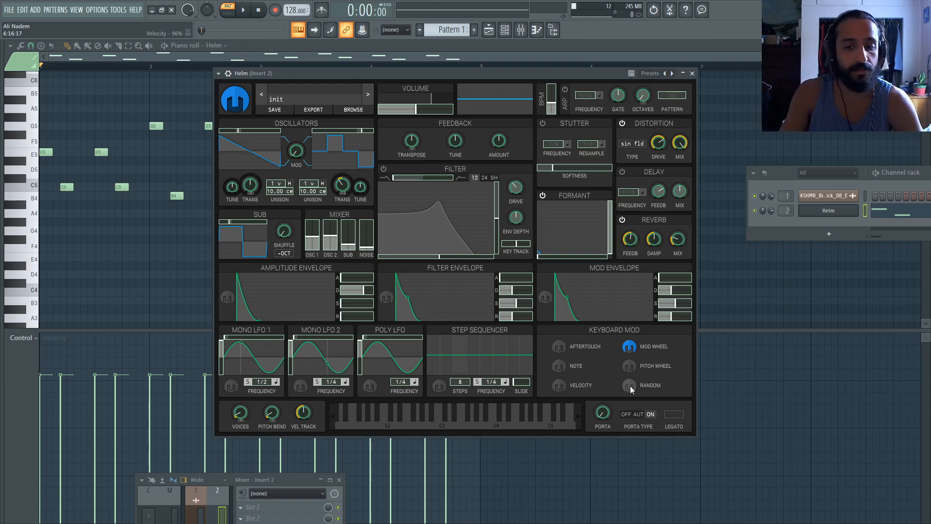
left_click(631, 346)
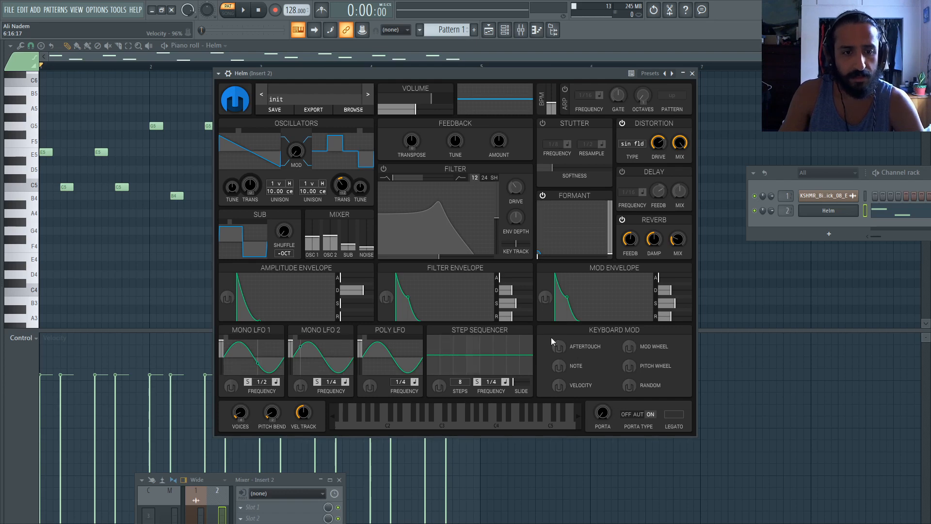
Step: Play the pattern briefly, stop it and reset the master volume to its default
mouse_move(420, 249)
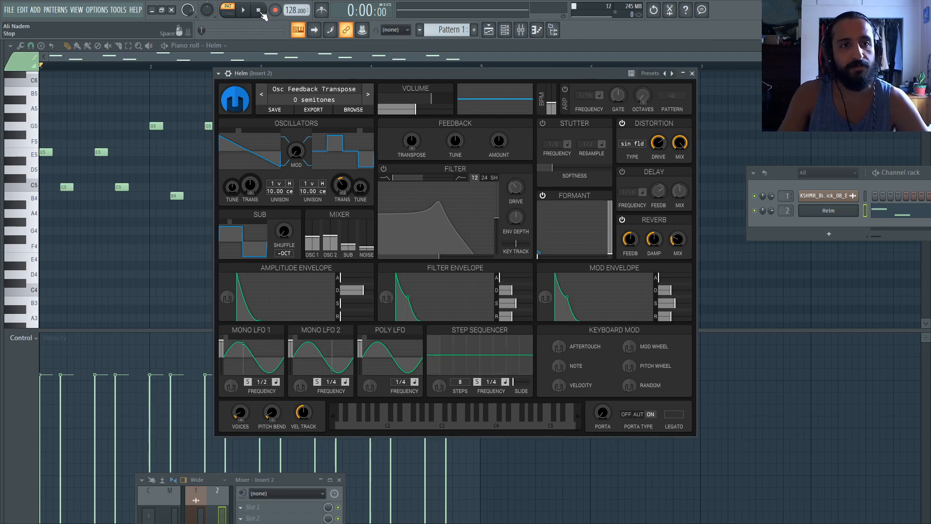
left_click(246, 11)
left_click(247, 12)
left_click(262, 12)
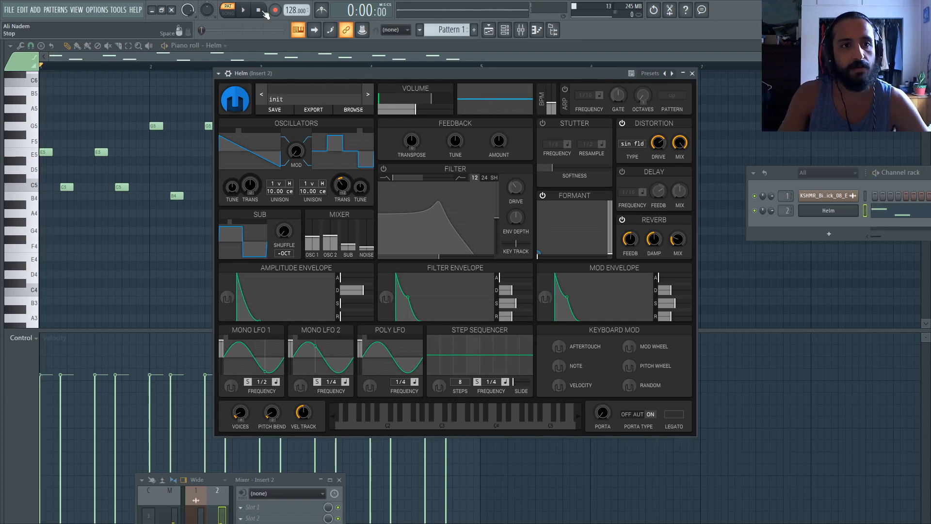
right_click(189, 10)
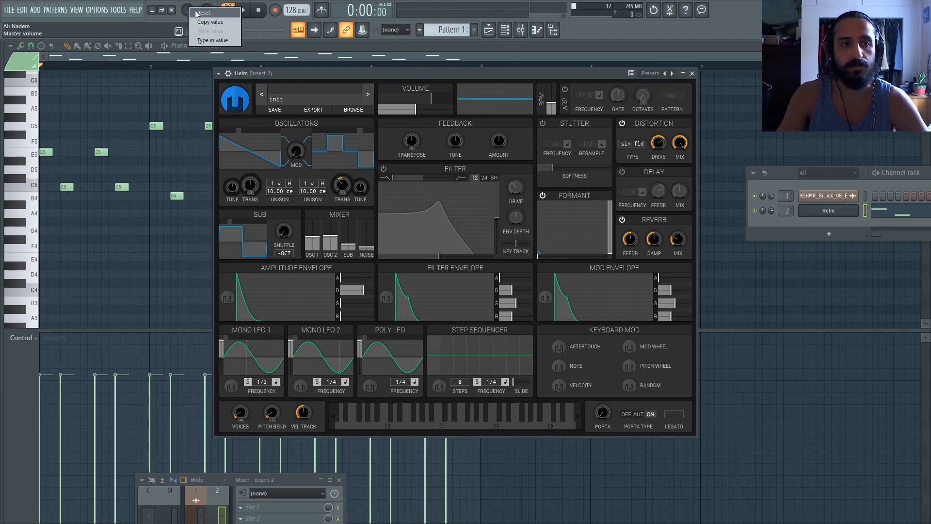
left_click(197, 13)
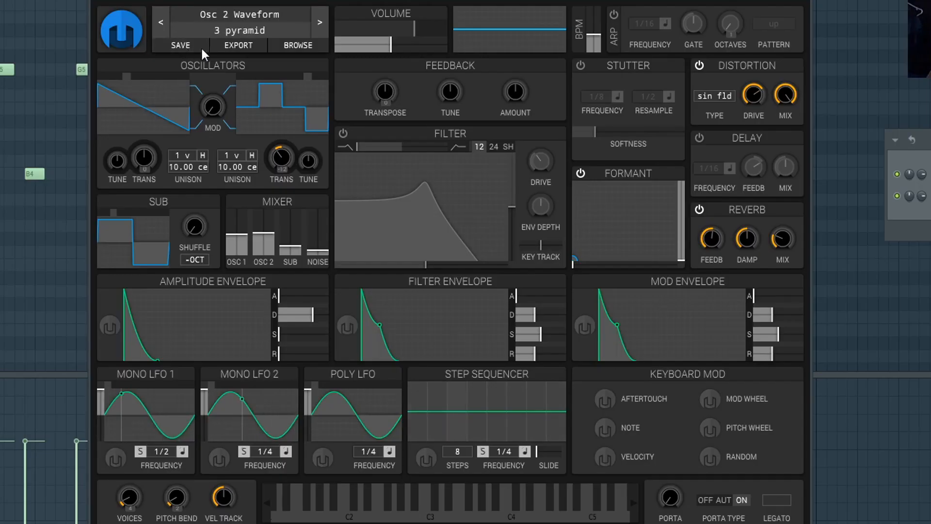
Step: Save the patch as Formant Leadman with the author's name in the Lead folder of the User Patches bank
left_click(175, 45)
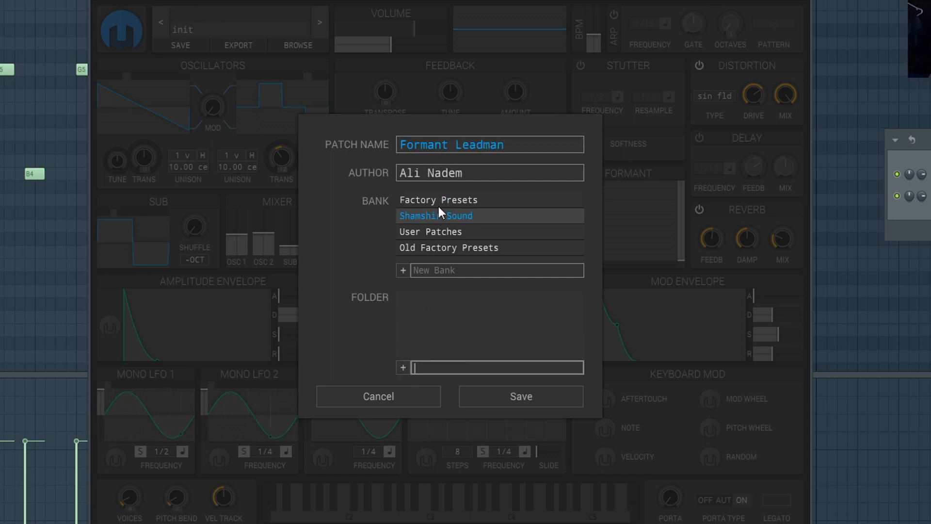
left_click(438, 203)
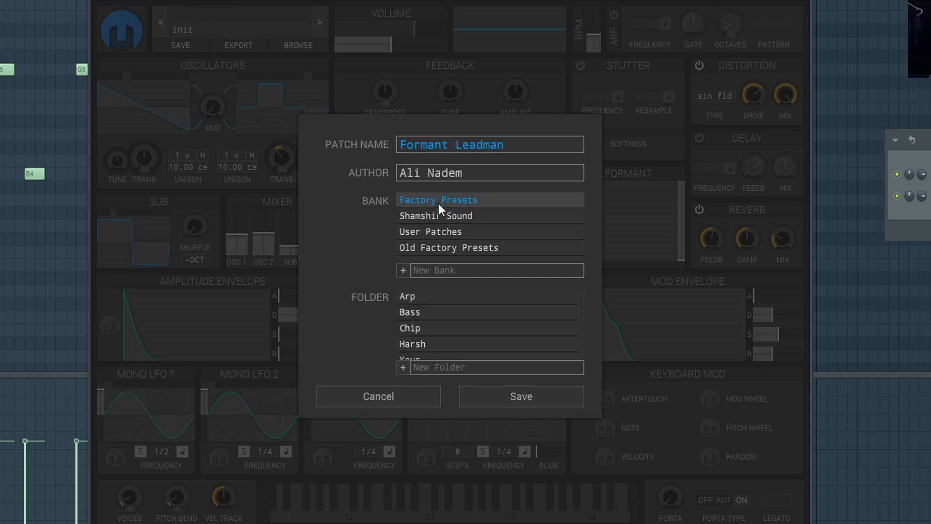
left_click(438, 216)
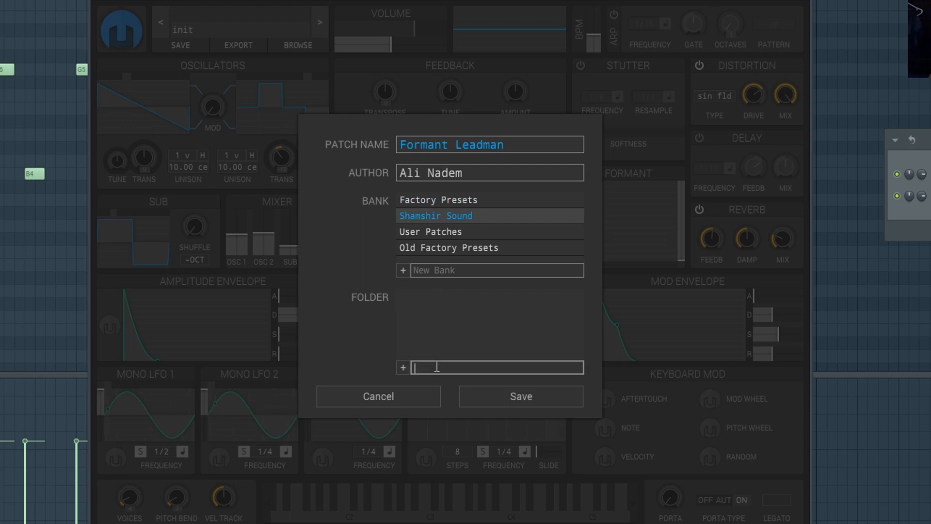
left_click(440, 233)
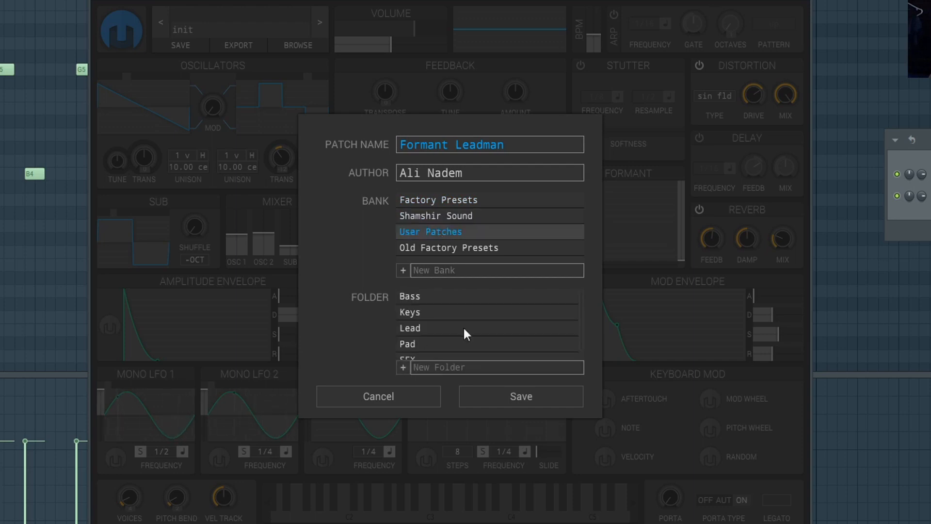
left_click(433, 330)
left_click(534, 392)
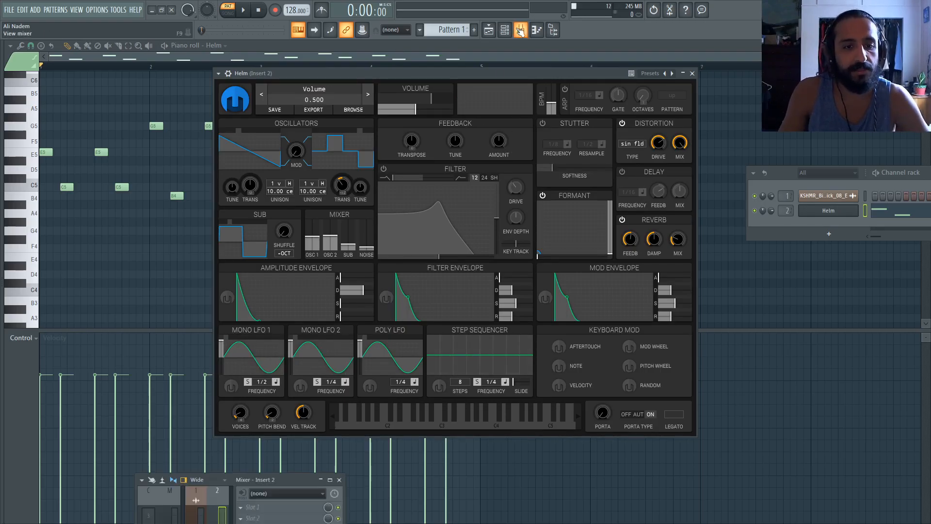
Step: Load Kickstart into slot 10 of Insert 2 in the mixer, and play the song with the mixer moved aside
left_click_drag(272, 482, 332, 196)
left_click(300, 324)
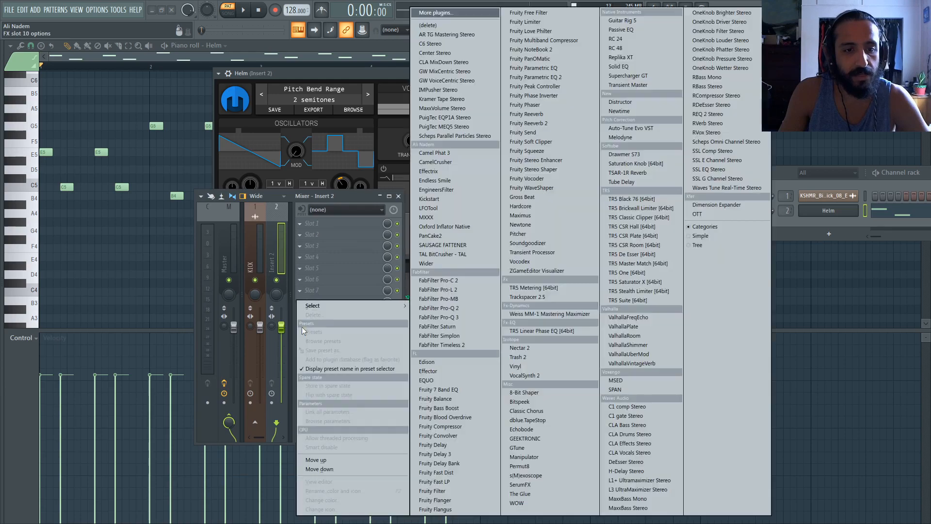
left_click(467, 199)
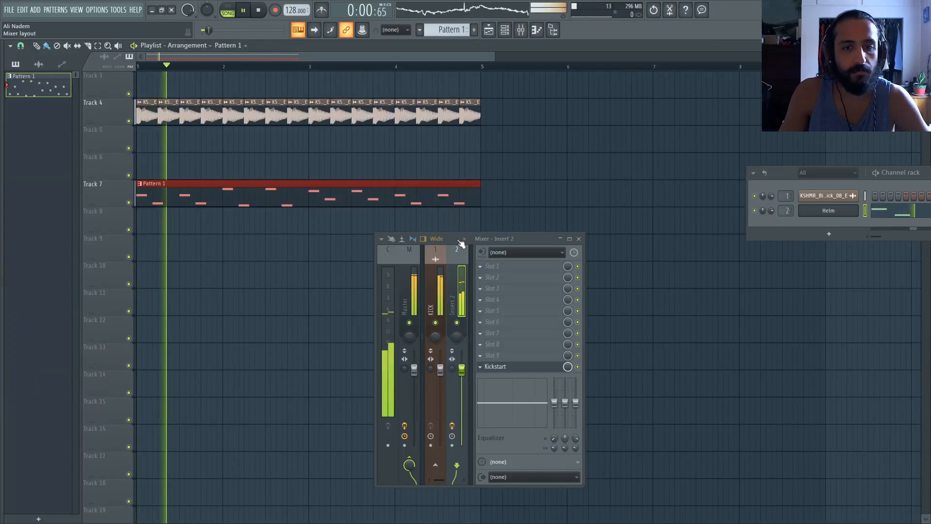
left_click(485, 256)
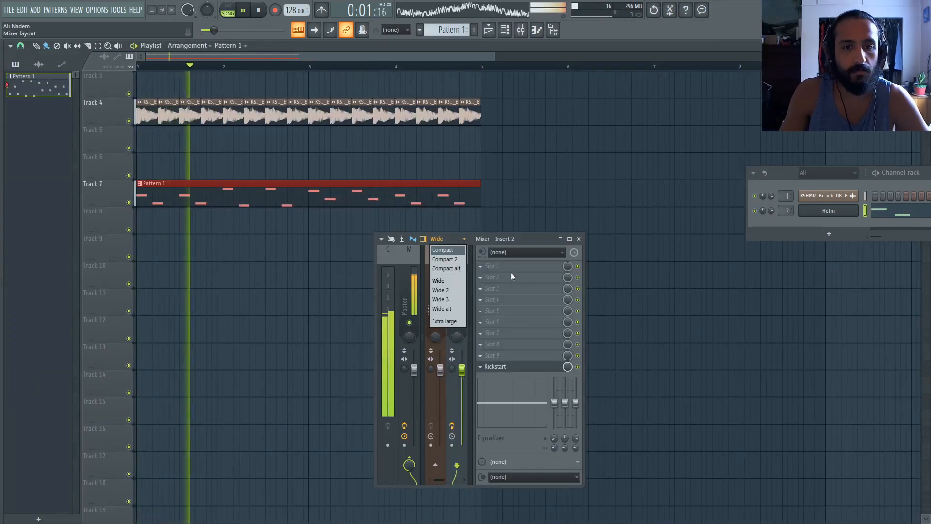
left_click(516, 254)
left_click_drag(517, 254, 532, 273)
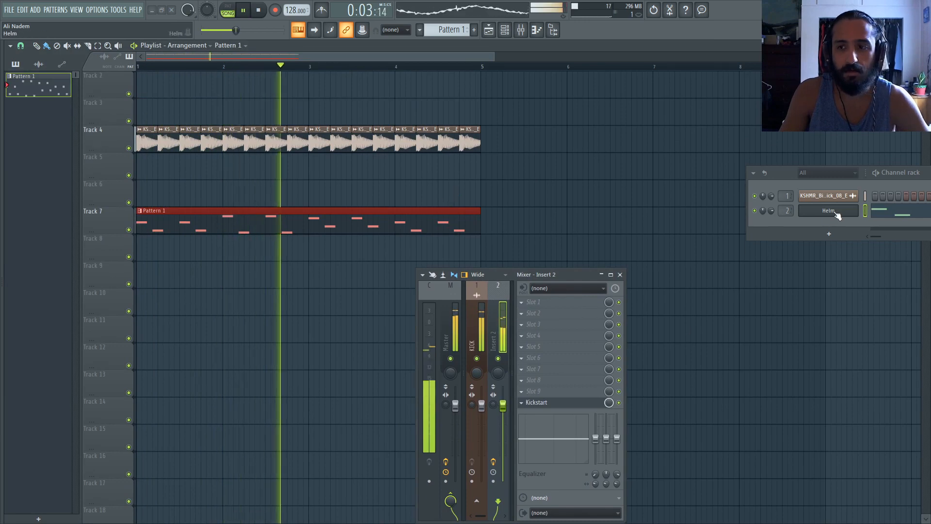
Step: Add one E4 note to each of the first three bars of the Helm melody in the piano roll
left_click(838, 213)
left_click(838, 212)
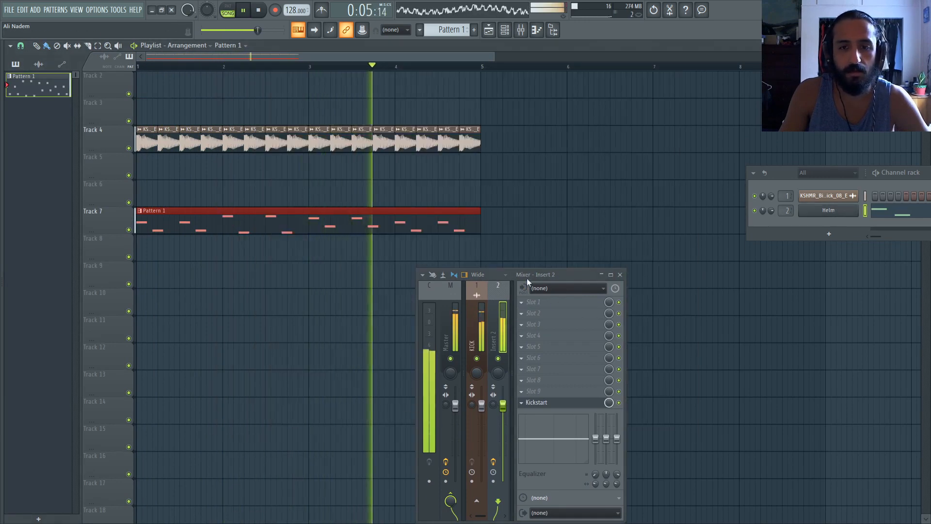
left_click_drag(541, 274, 660, 270)
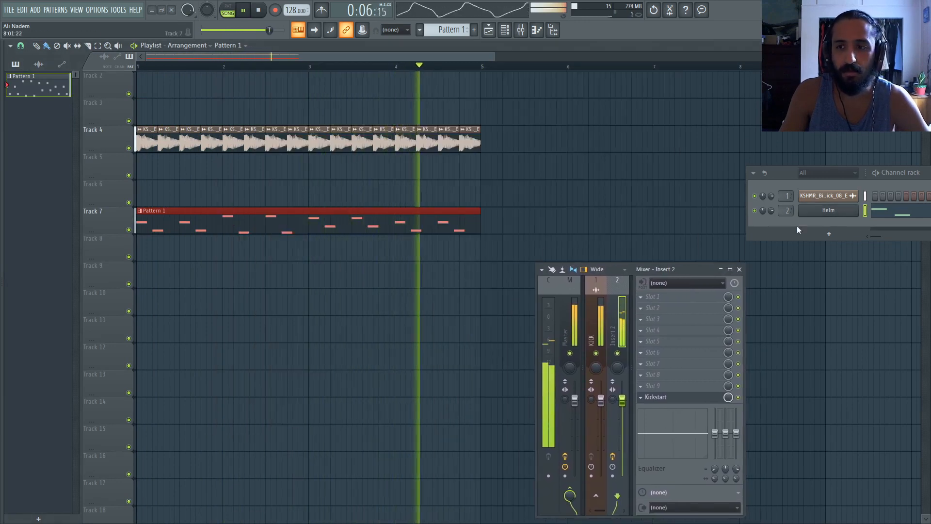
left_click(889, 215)
mouse_move(62, 257)
left_mouse_down()
mouse_move(82, 262)
mouse_move(74, 258)
left_mouse_up()
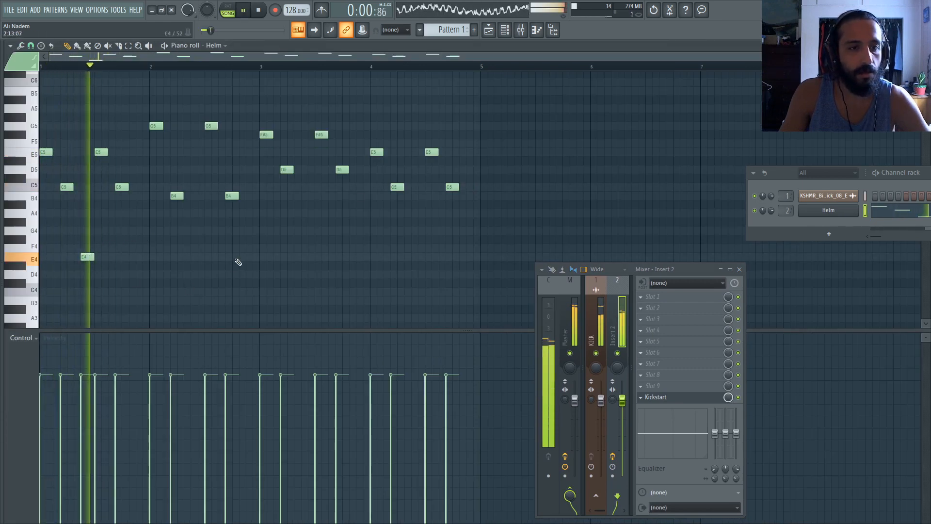
left_click_drag(202, 257, 190, 254)
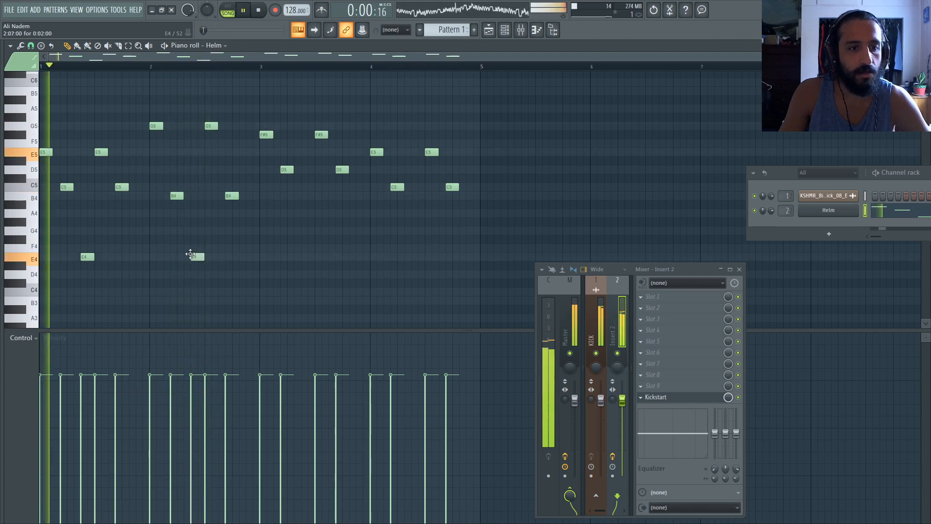
left_click(303, 258)
Step: View the Helm patch during playback and move the mixer clear of its window
left_click(834, 210)
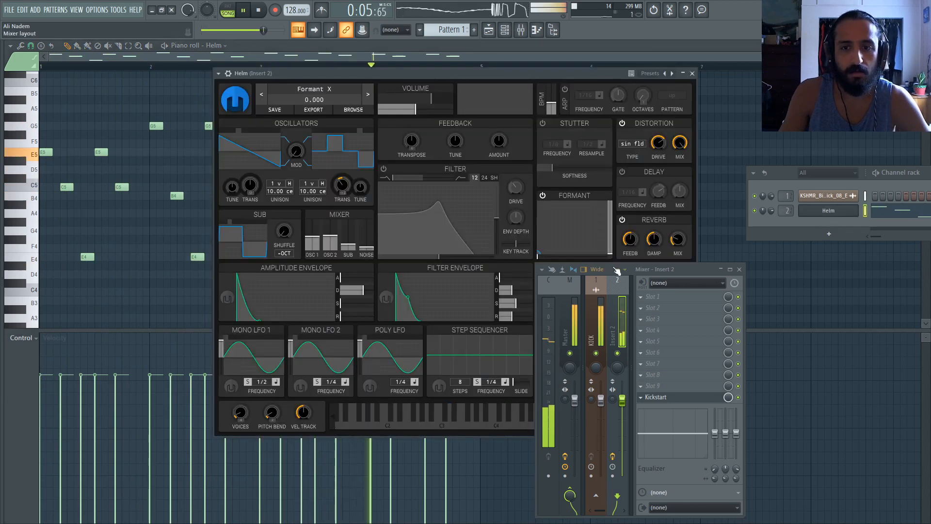
left_click_drag(655, 269, 816, 373)
left_click(711, 321)
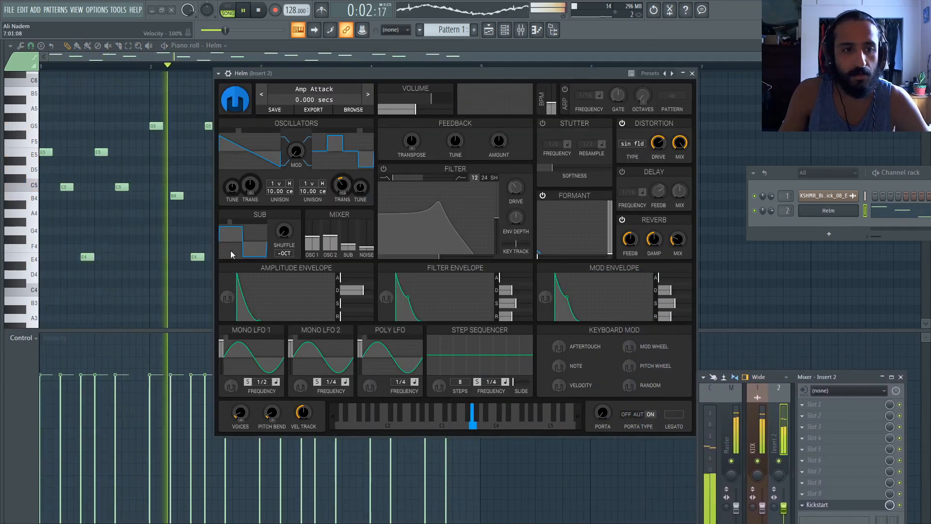
right_click(140, 246)
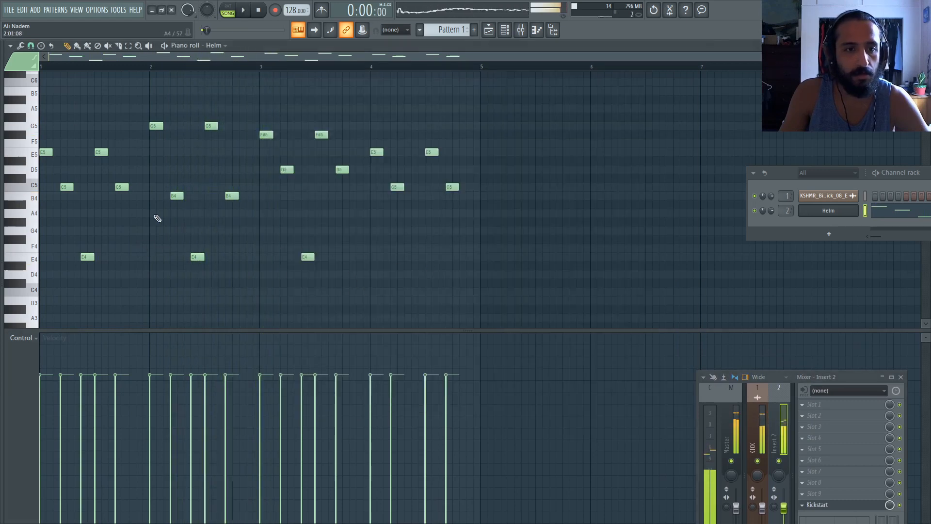
Step: Set the piano roll snap to 1/4 step and place two short B4 notes at the end of bar 2
scroll(70, 205, "up", 1)
left_click(31, 46)
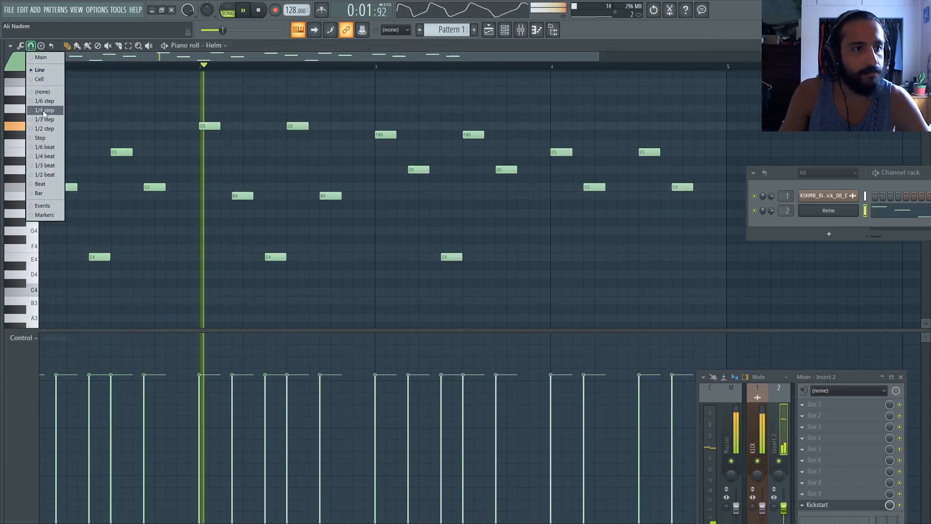
left_click(48, 110)
scroll(305, 186, "up", 1)
scroll(307, 188, "up", 1)
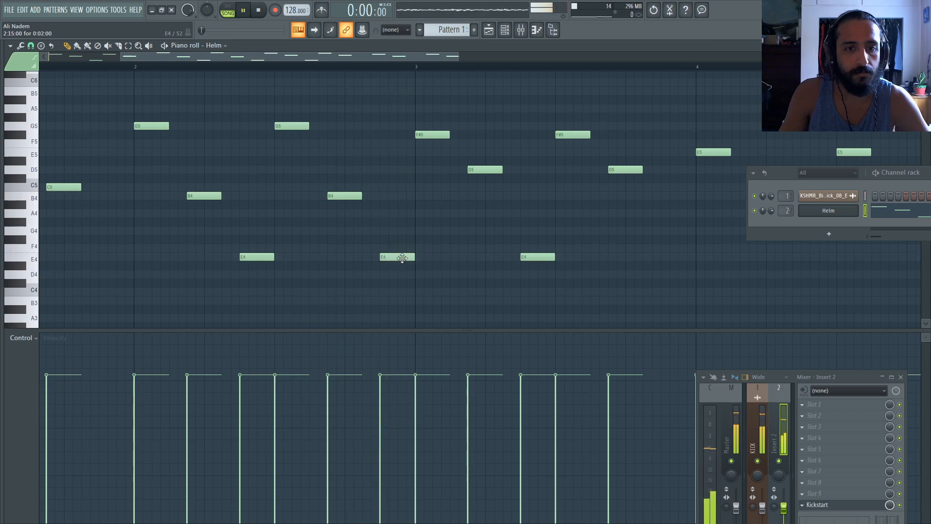
left_click(395, 258)
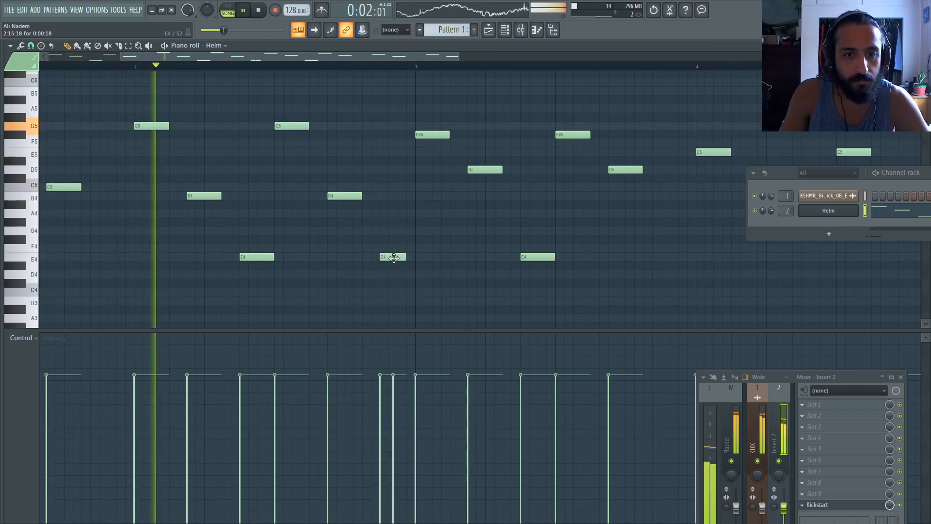
left_click_drag(383, 257, 383, 194)
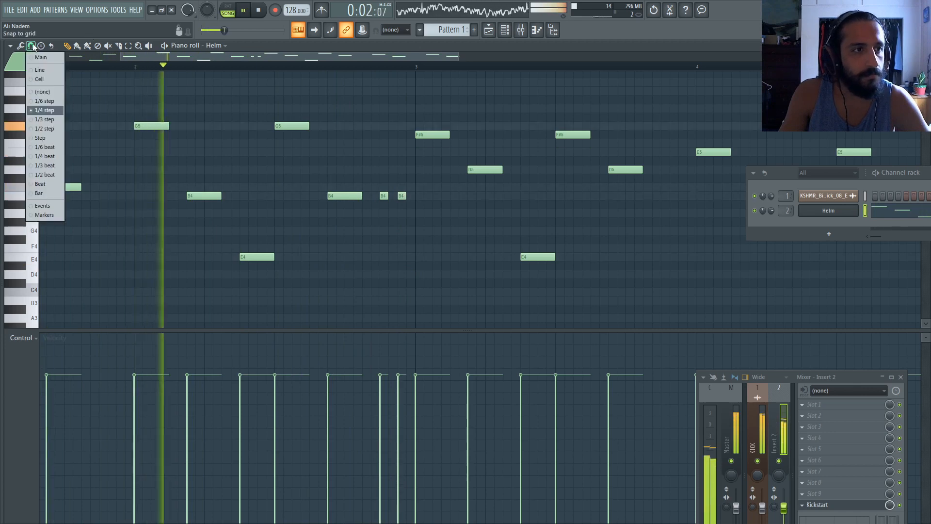
Step: Add a two-step E4 note to the fourth bar of the melody
scroll(302, 146, "down", 3)
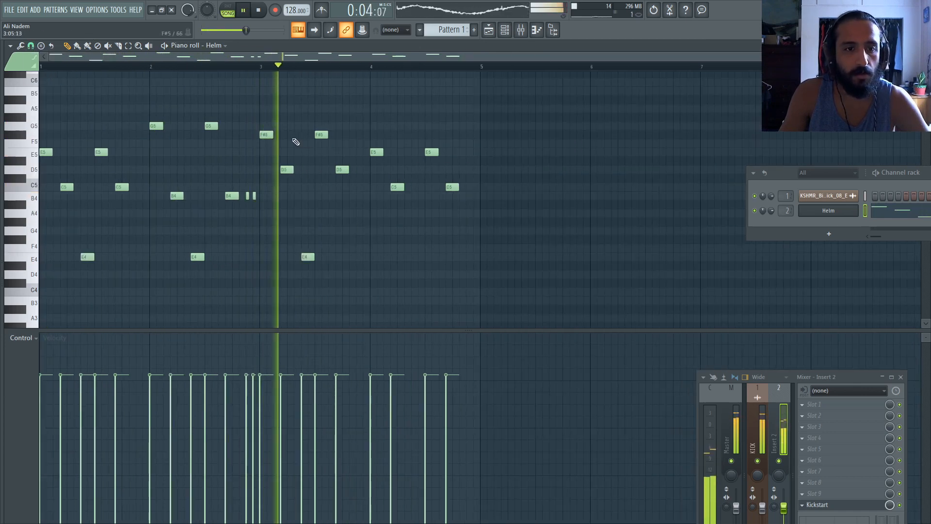
scroll(340, 164, "up", 2)
scroll(494, 228, "down", 2)
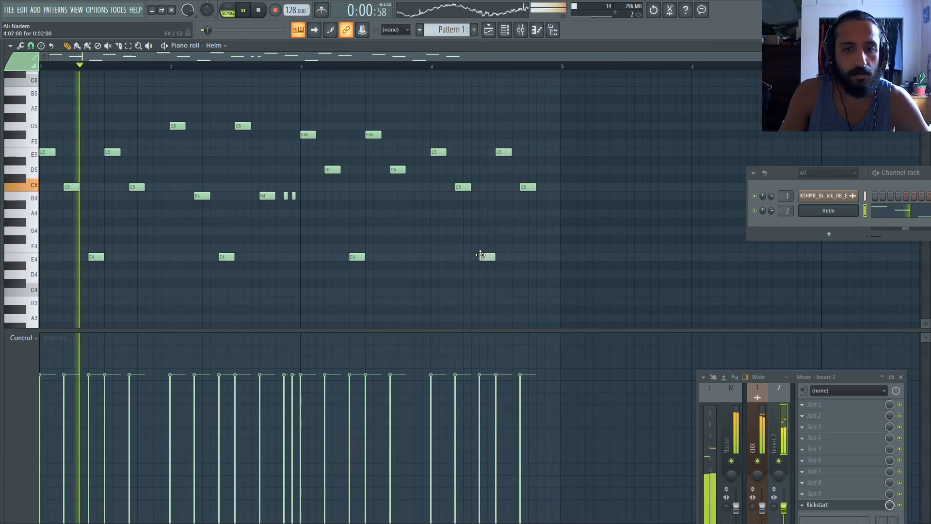
scroll(253, 201, "up", 1)
scroll(257, 202, "down", 3)
scroll(285, 200, "up", 1)
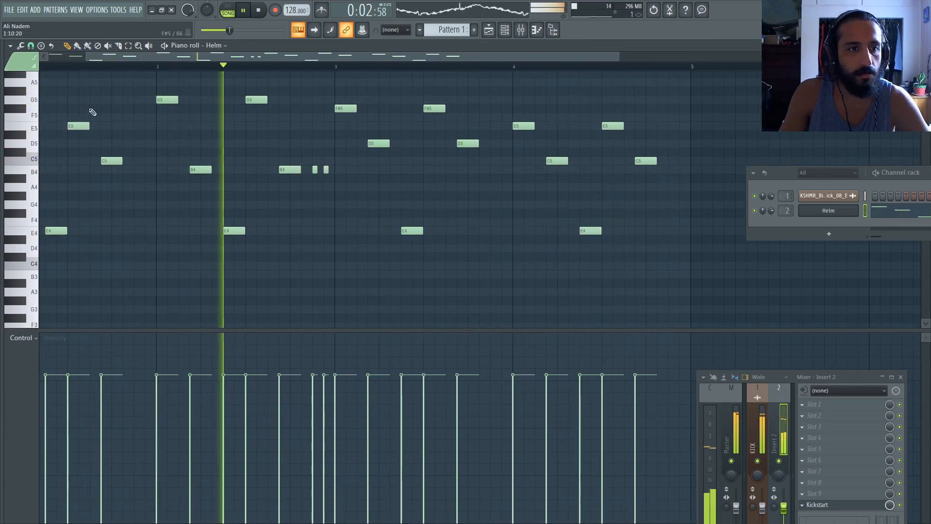
Step: Lengthen the last C5 note of bar 1 to five steps, audition it and overlap its end with a G#4 note
key("space")
key("space")
scroll(70, 81, "left", 2)
left_click_drag(180, 160, 216, 160)
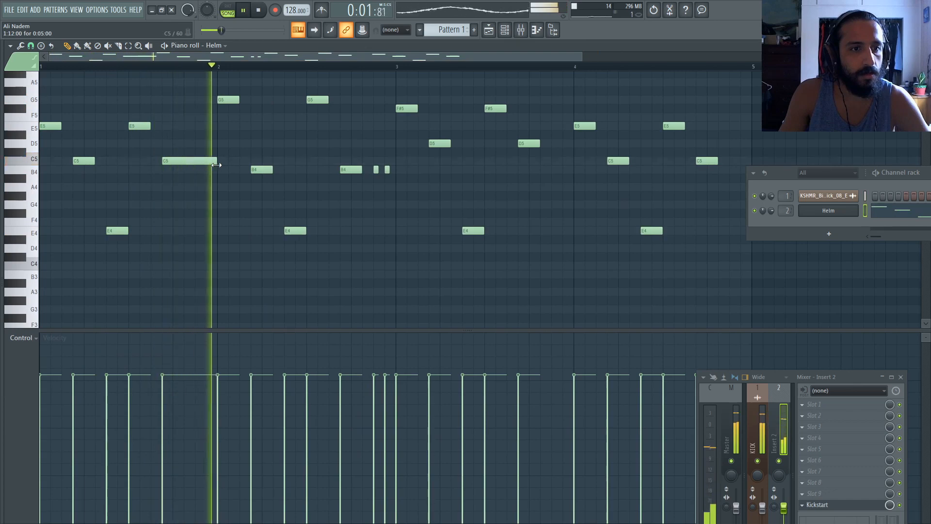
key("space")
key("space")
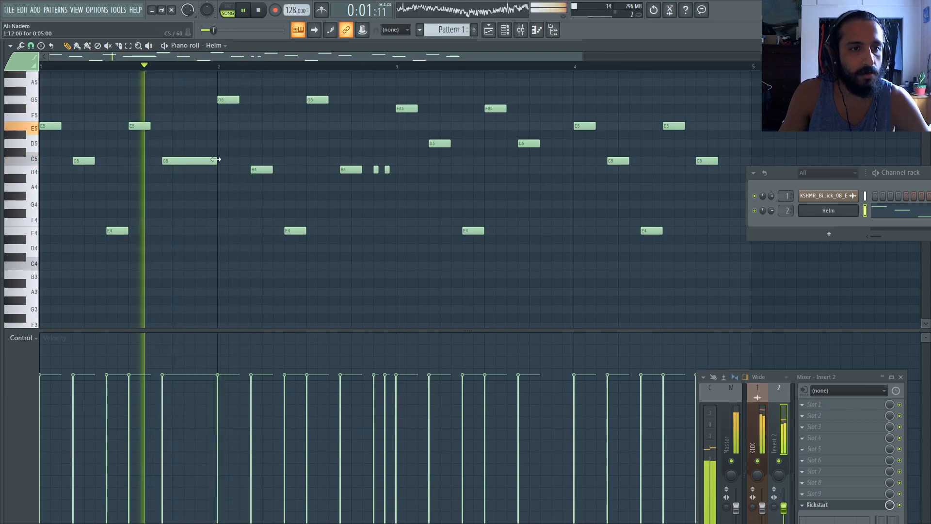
key("space")
left_click_drag(204, 213, 199, 190)
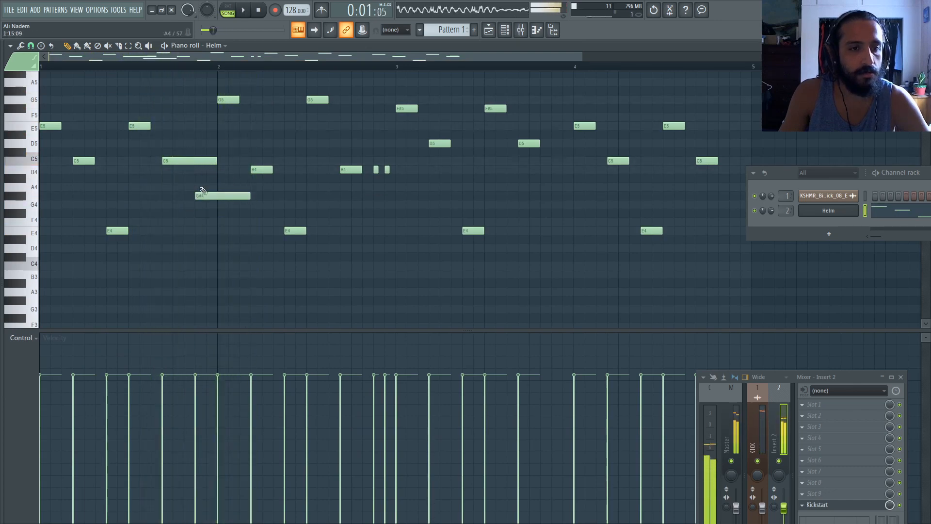
Step: Enable legato in Helm, shorten the overlapping G#4 note to three steps and play the phrase
left_click(828, 211)
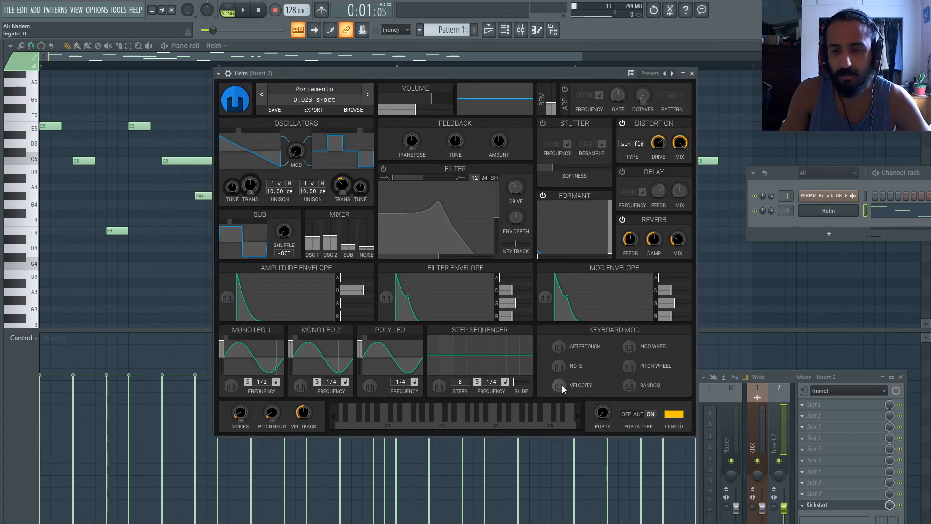
key("Escape")
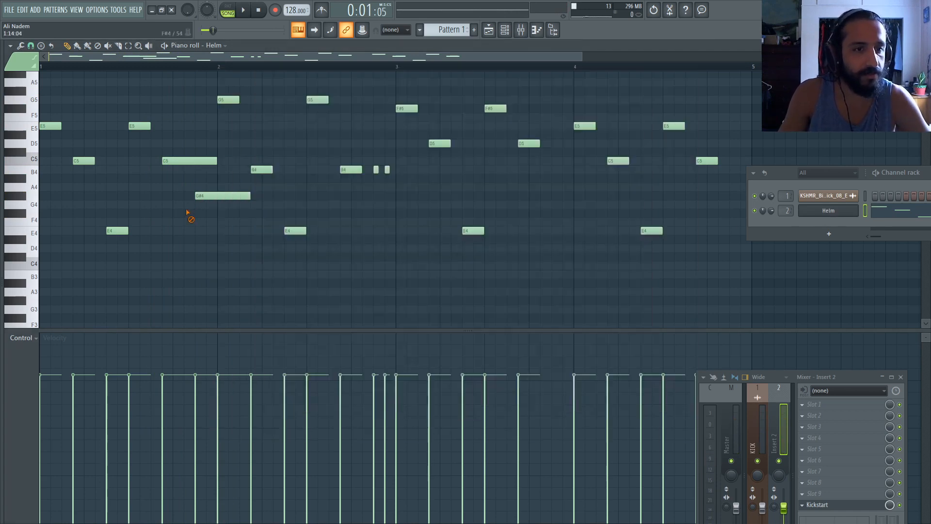
key("space")
left_click_drag(246, 194, 229, 194)
key("space")
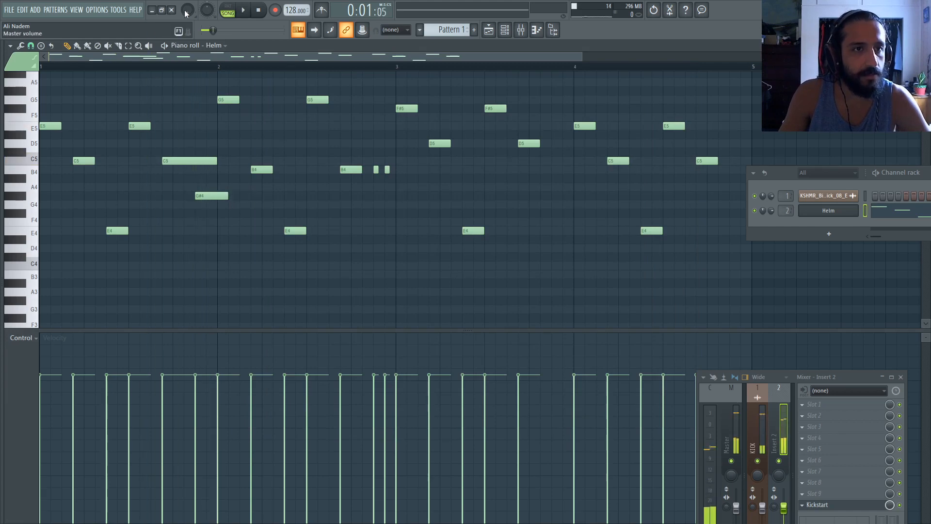
key("space")
key("space")
key("space")
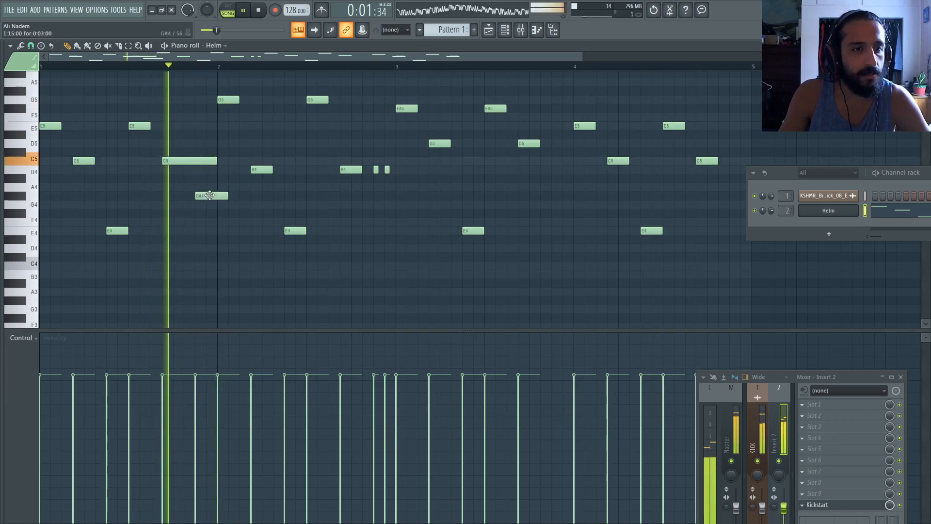
key("space")
Step: Raise Helm's portamento to 0.108 s/oct and switch the reverb off during playback
left_click(823, 211)
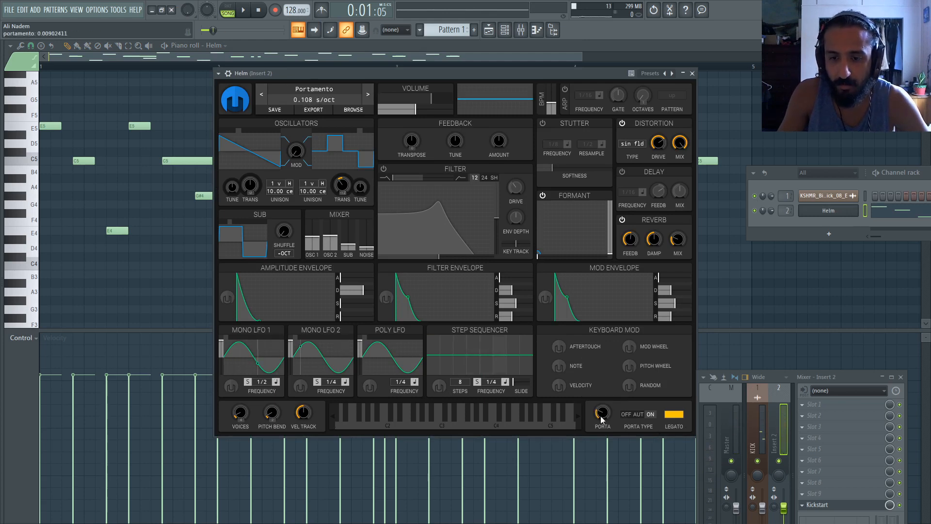
key("space")
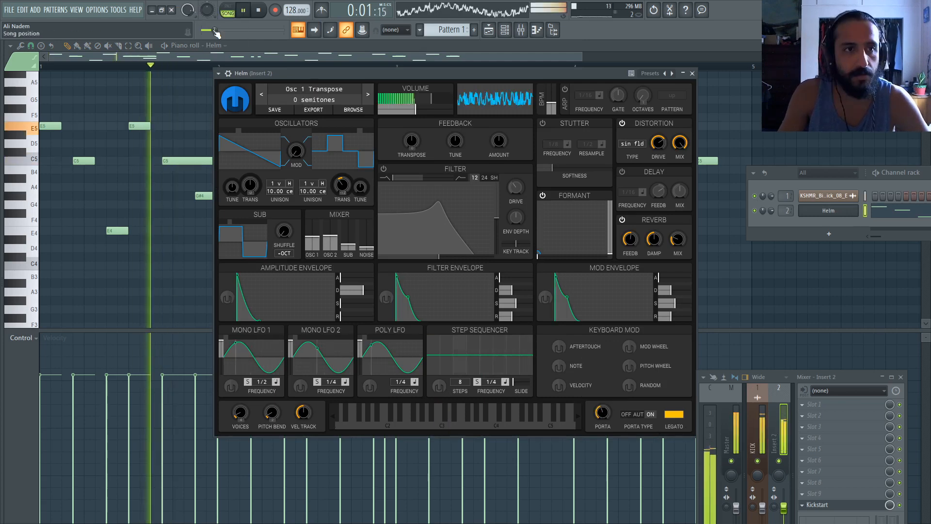
left_click(623, 220)
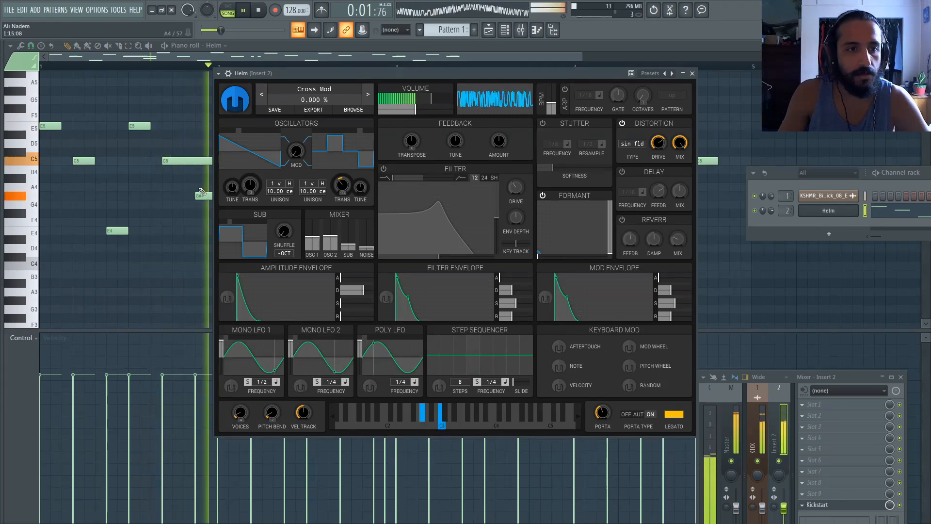
Step: Compare the auto and off portamento types during playback, ending with the type set to on
left_click(636, 414)
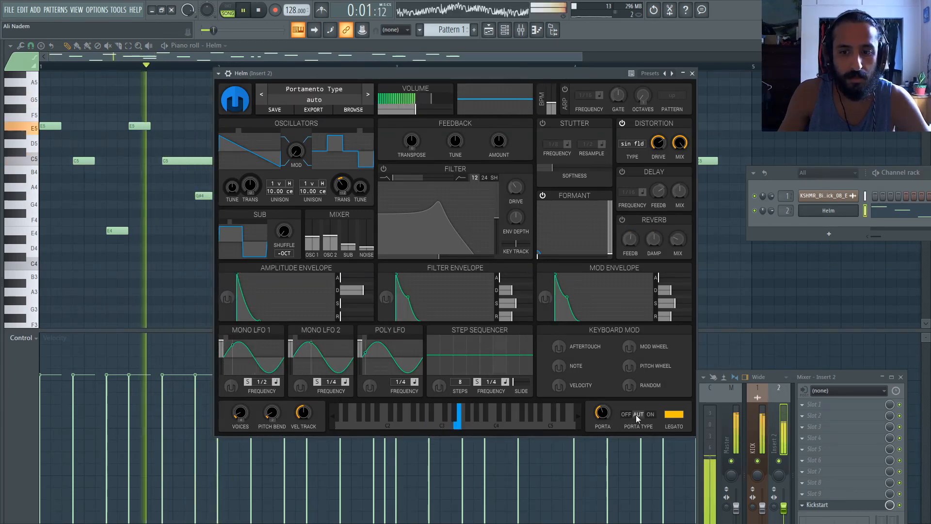
key("space")
key("space")
left_click(627, 415)
key("space")
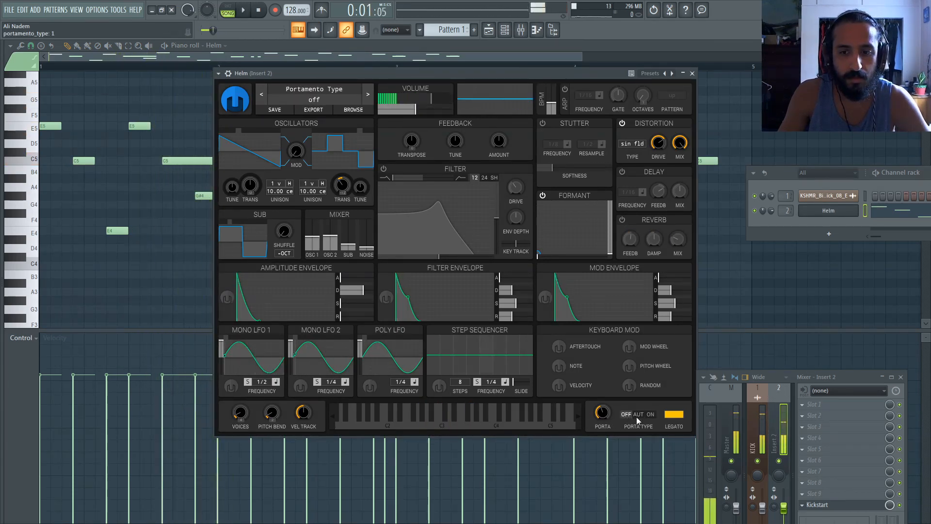
Step: Raise the portamento to 0.257 s/oct and beyond while replaying the overlapping notes
key("space")
left_click(650, 415)
key("space")
key("space")
key("space")
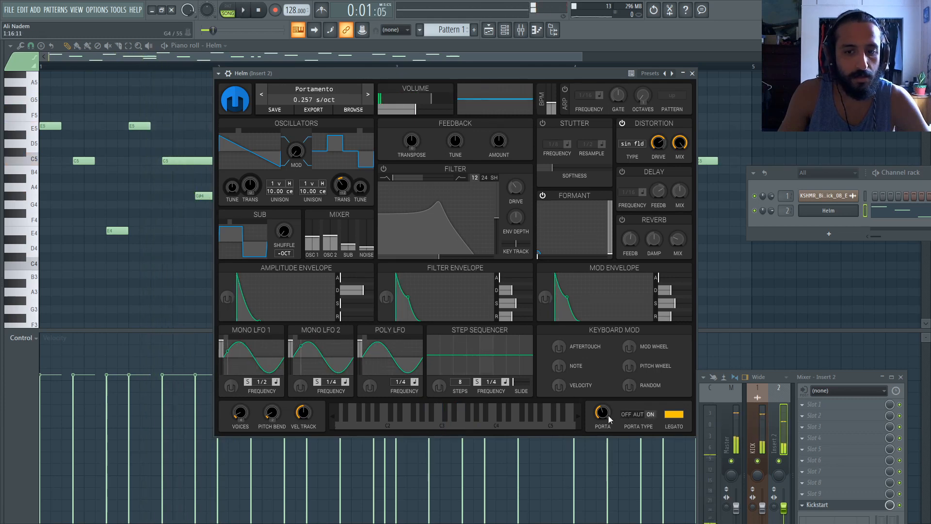
Step: Try a much lower note beneath the long C5 note, then delete it along with the overlapping G#4 note
key("space")
left_click_drag(603, 416, 604, 398)
key("space")
key("space")
key("space")
left_click_drag(206, 188, 206, 249)
key("space")
key("space")
right_click(206, 248)
right_click(206, 196)
Step: Try a C6 note above the long C5 note, play the phrase and delete the added note
scroll(194, 141, "up", 2)
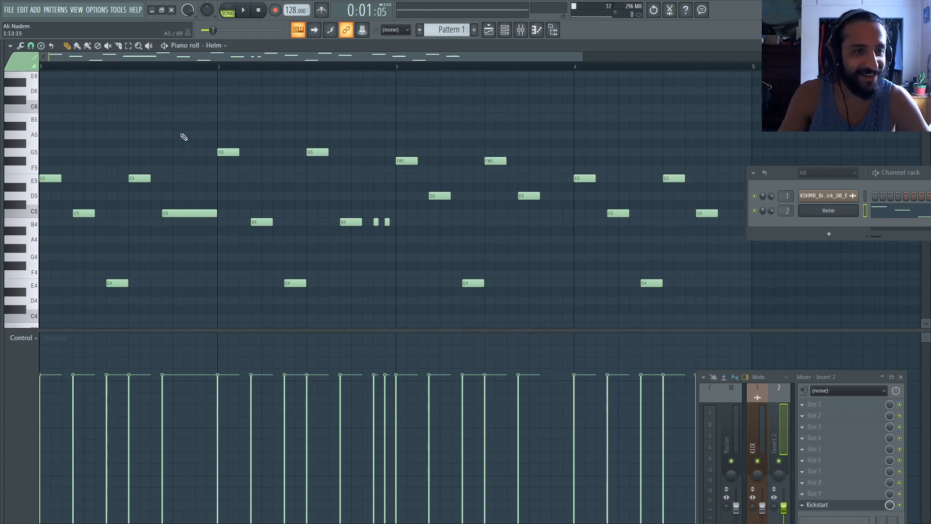
left_click(188, 108)
key("space")
key("space")
key("space")
right_click(188, 108)
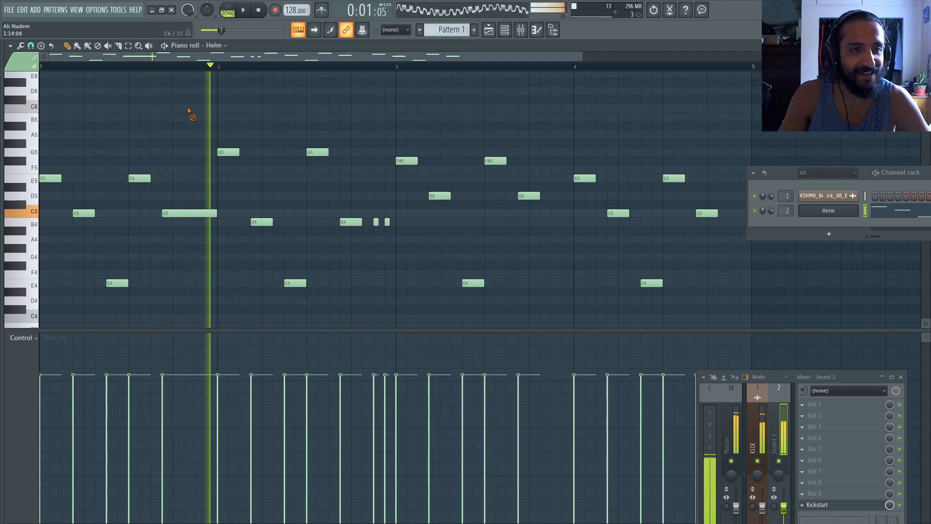
key("space")
Step: Turn legato off in Helm and set its polyphony to 12 voices
left_click(827, 212)
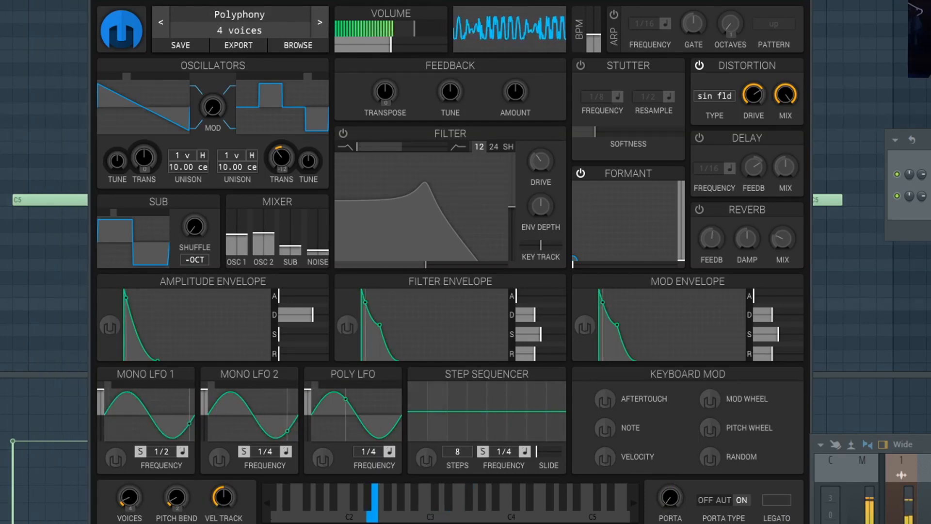
mouse_move(127, 498)
left_mouse_down()
mouse_move(127, 476)
mouse_move(134, 504)
left_mouse_up()
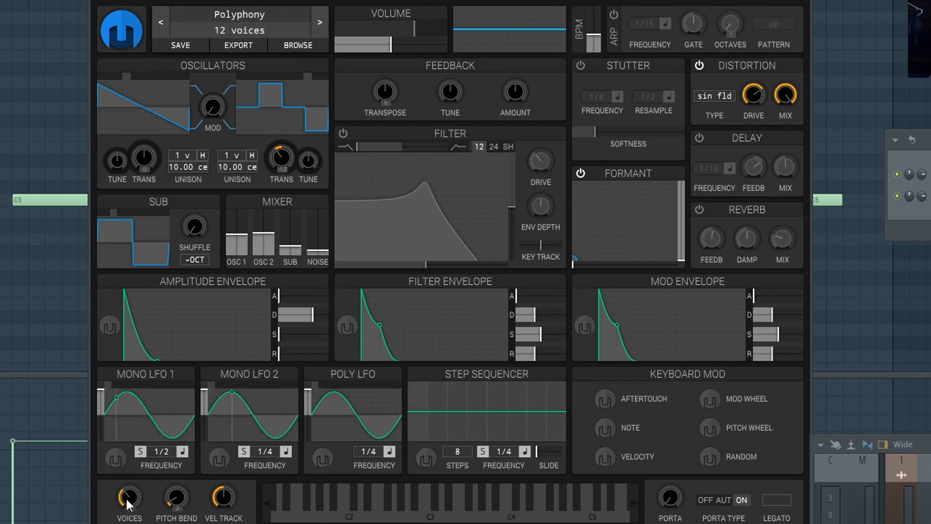
Step: Try pitch bend ranges up to 24 semitones while playing the melody, and leave the range at 12 semitones
mouse_move(178, 498)
left_click_drag(179, 502, 179, 490)
double_click(179, 491)
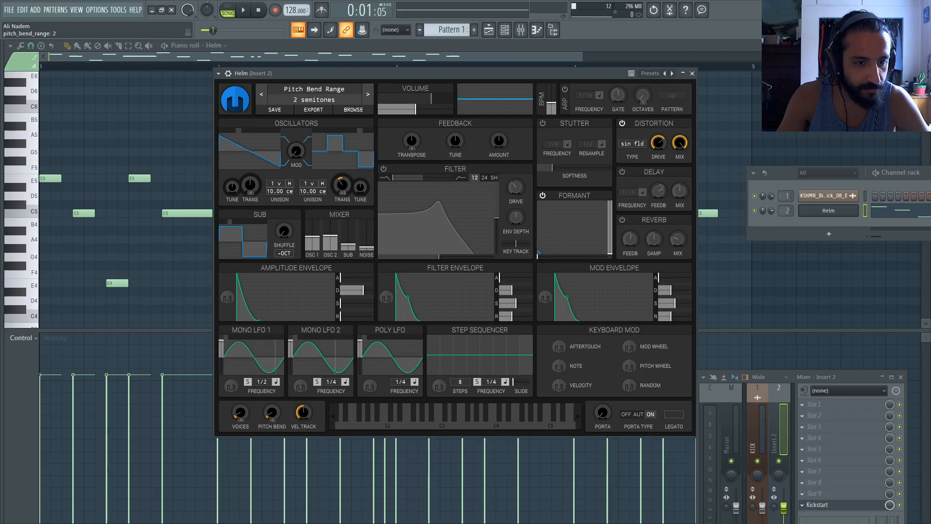
key("space")
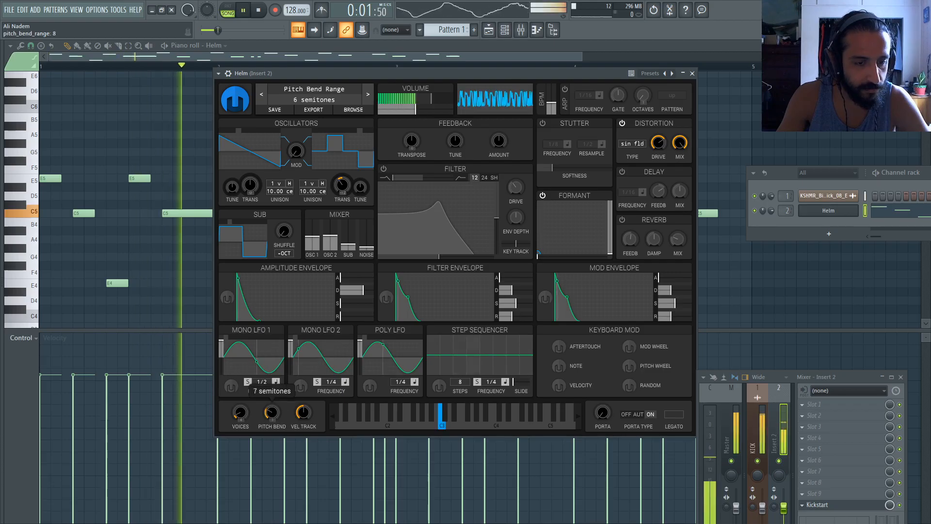
left_click_drag(273, 416, 273, 383)
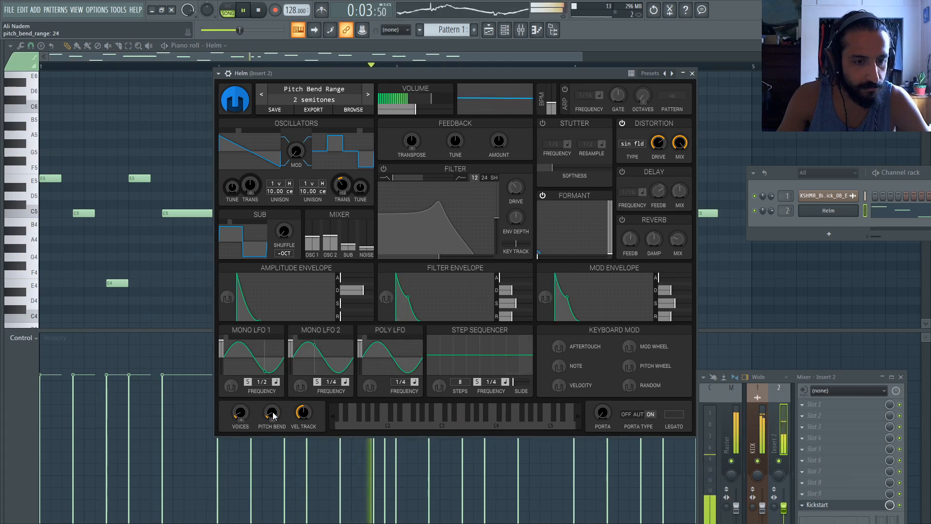
key("space")
left_click_drag(273, 415, 273, 430)
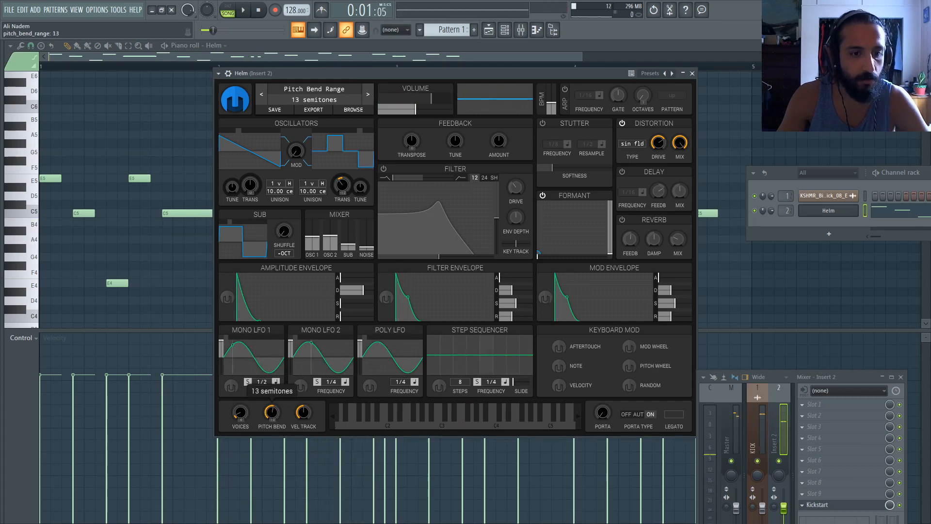
left_click(228, 74)
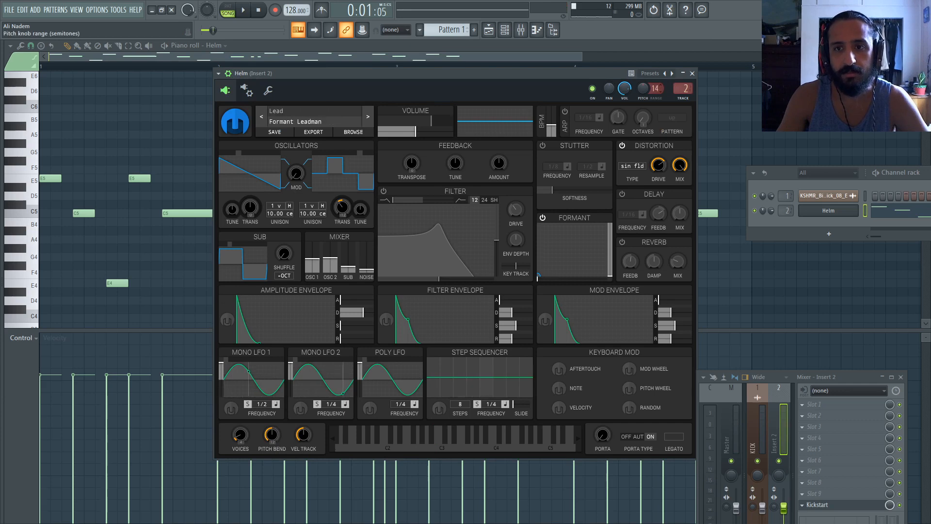
right_click(645, 89)
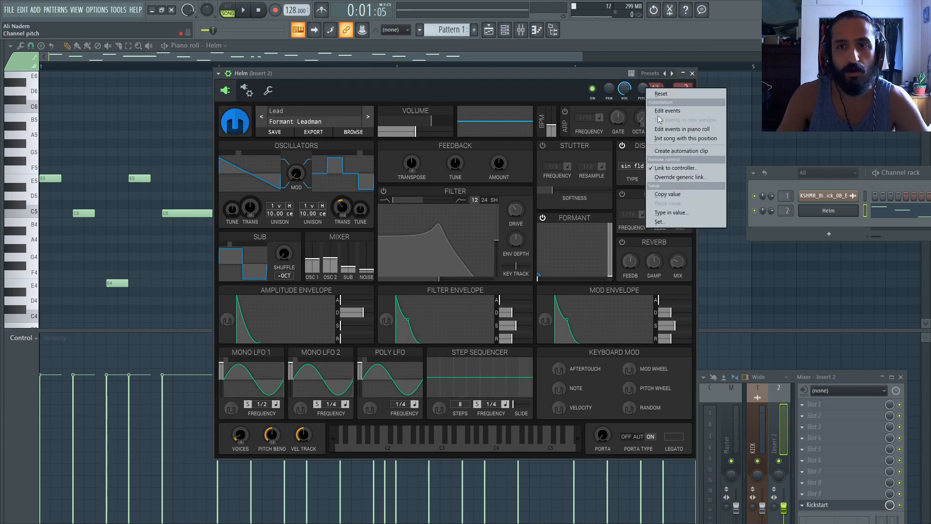
left_click(677, 147)
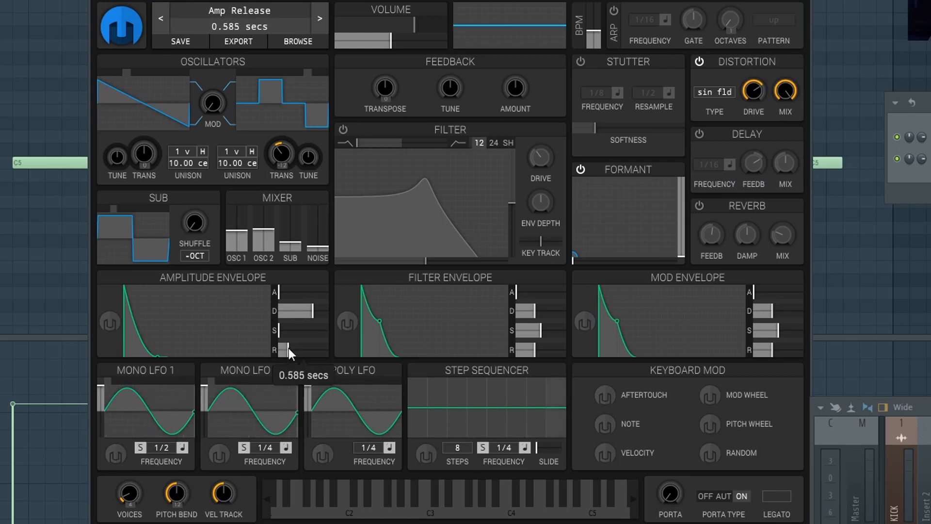
Step: Add a slight release to the amplitude envelope and try the enabled filter's drive up to 20 dB during playback
left_click_drag(289, 348, 283, 348)
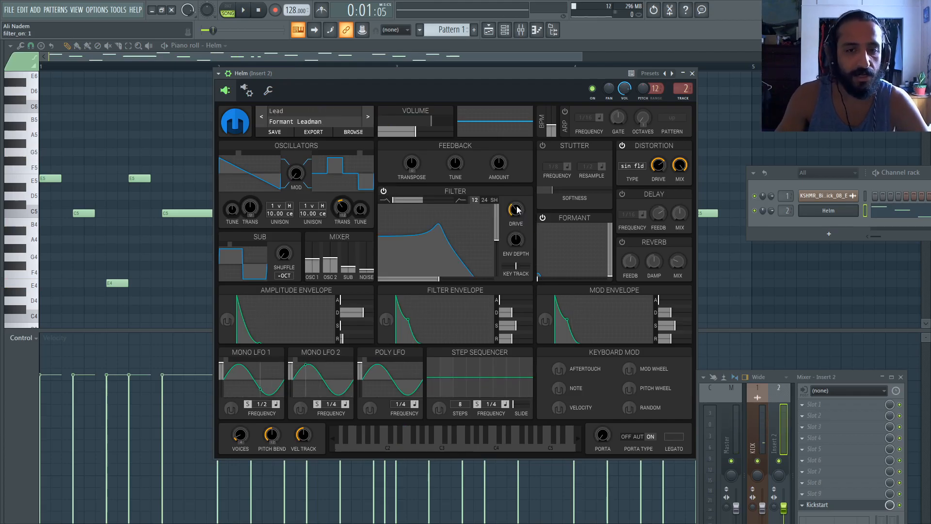
key("space")
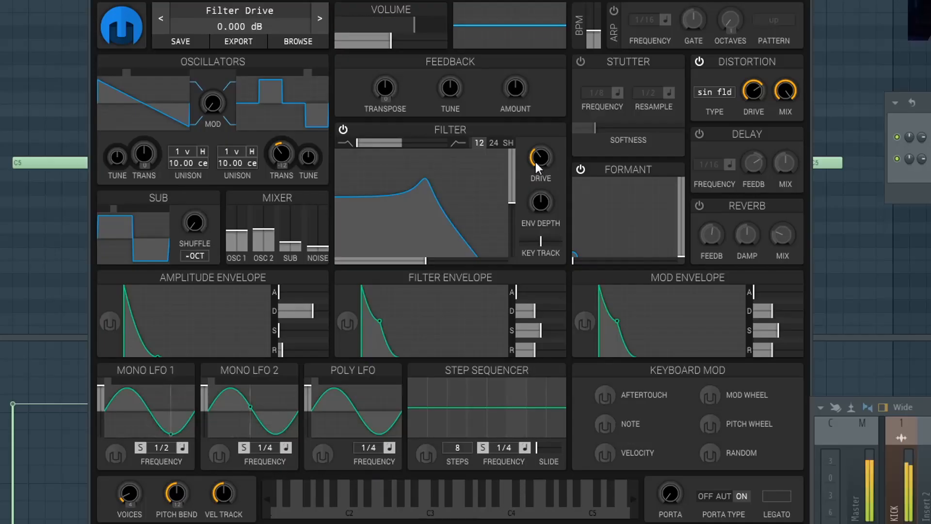
mouse_move(513, 213)
left_mouse_down()
mouse_move(513, 244)
mouse_move(513, 204)
left_mouse_up()
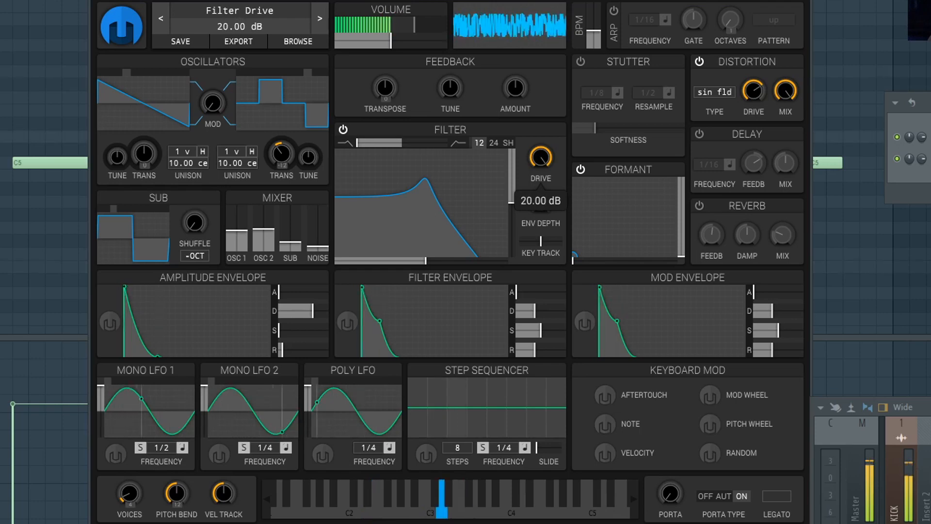
mouse_move(545, 159)
left_mouse_down()
mouse_move(544, 214)
mouse_move(543, 159)
left_mouse_up()
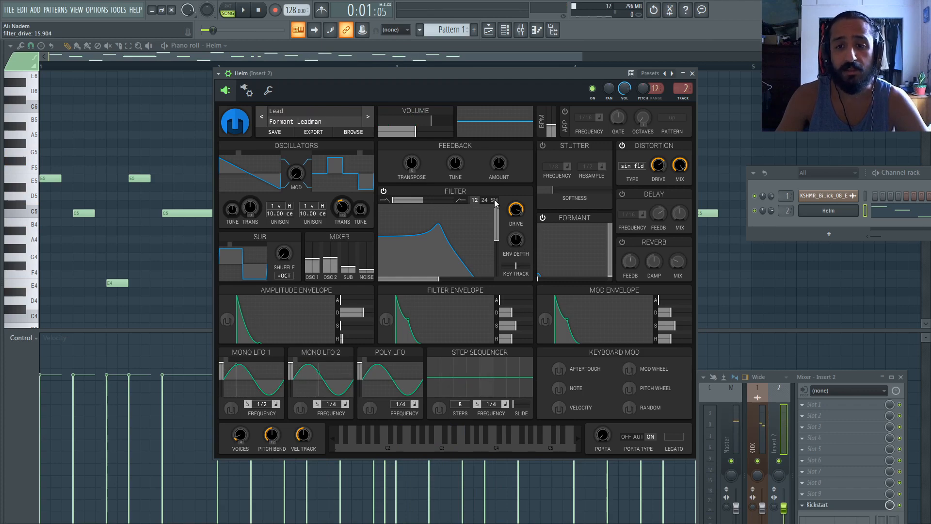
Step: Compare the filter's 12 dB, 24 dB and shelf styles on the playing melody
left_click(494, 200)
left_click(484, 200)
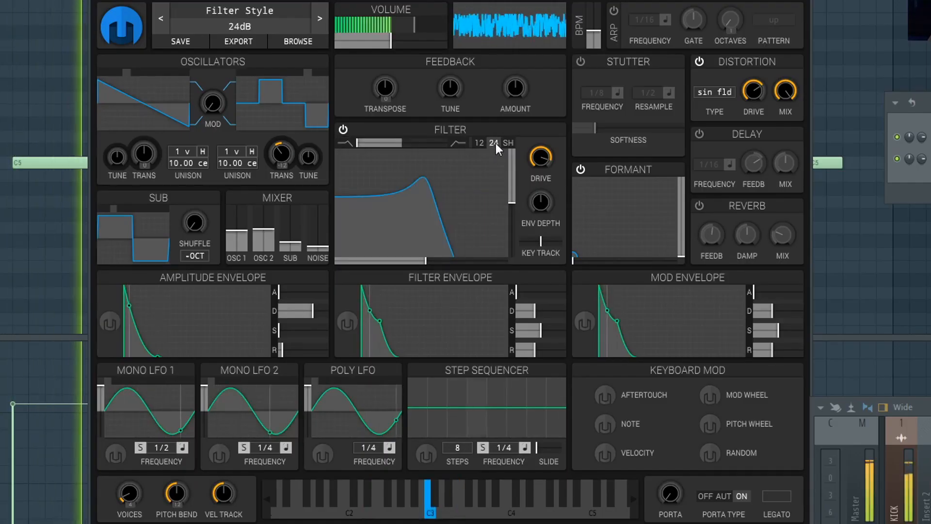
left_click(482, 142)
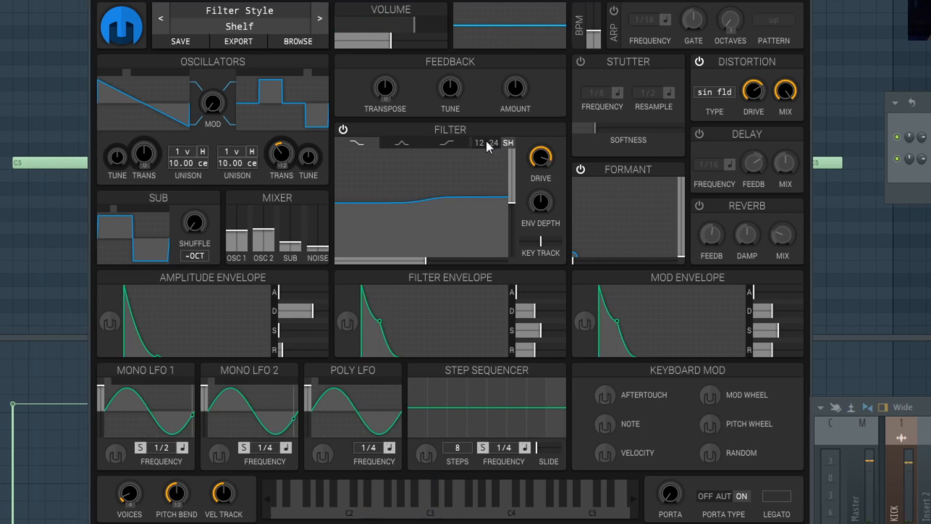
left_click(488, 143)
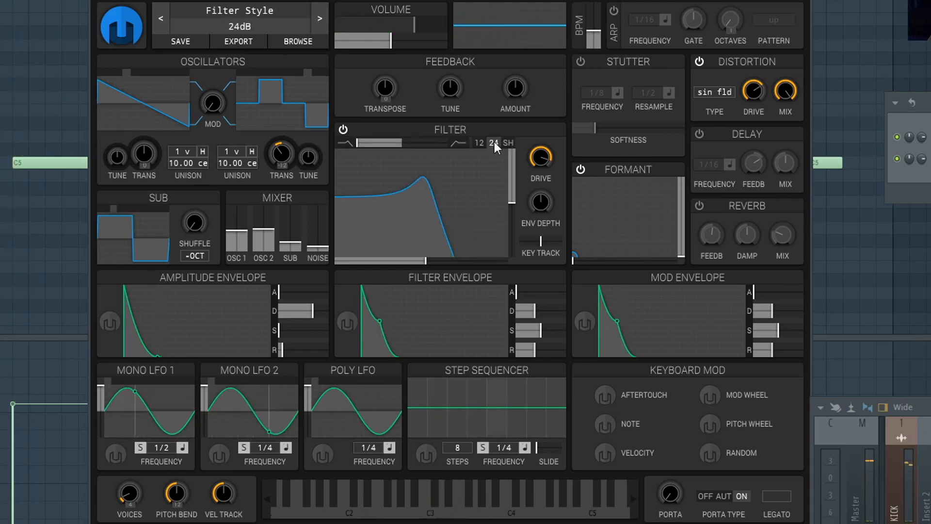
left_click(479, 143)
left_click(508, 143)
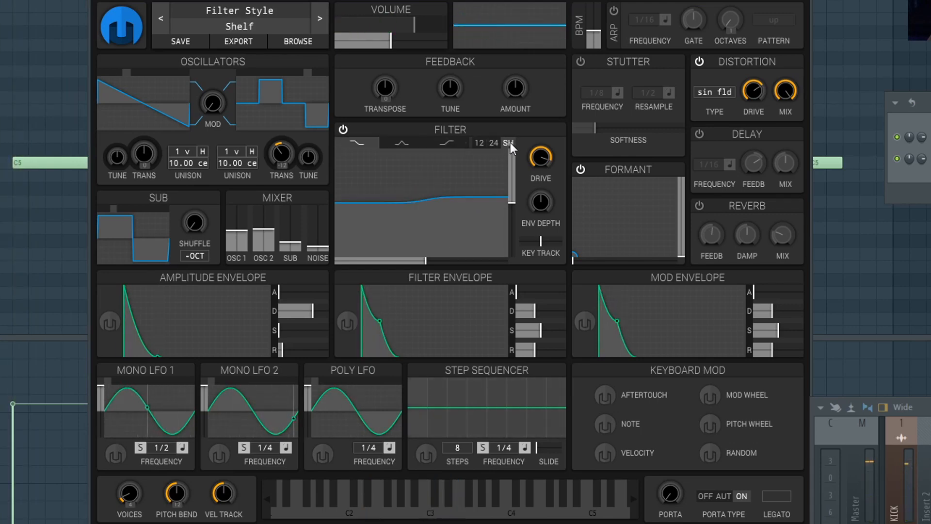
Step: Try the band, high and low shelf shapes, and return the filter to the 12 dB style
left_click(403, 142)
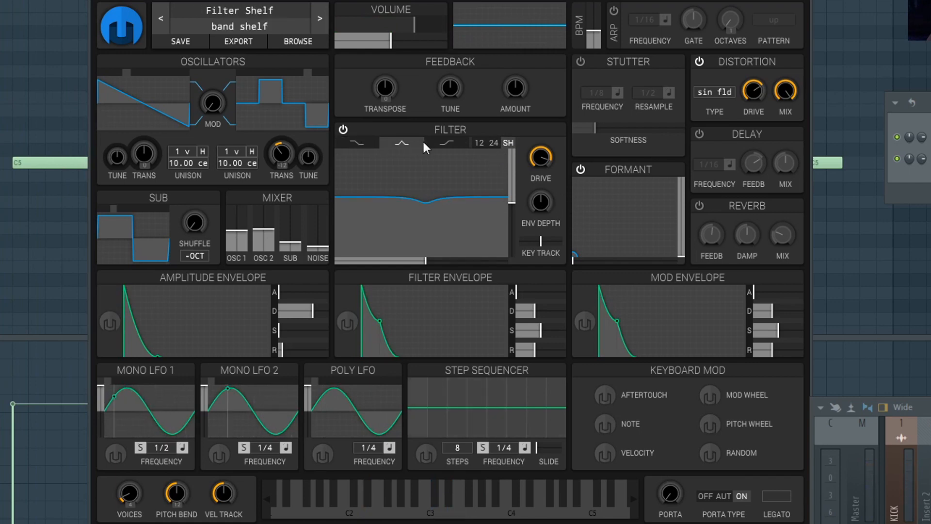
left_click(444, 143)
left_click(359, 143)
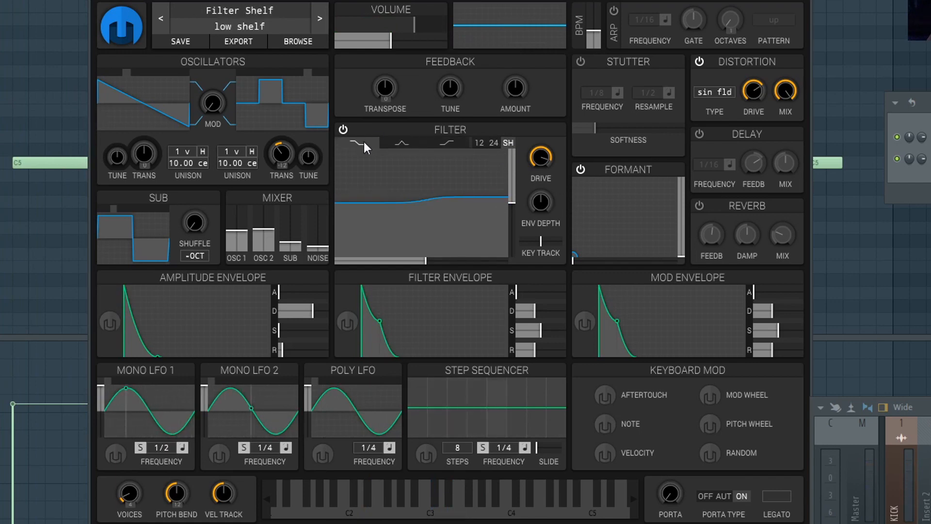
left_click(479, 144)
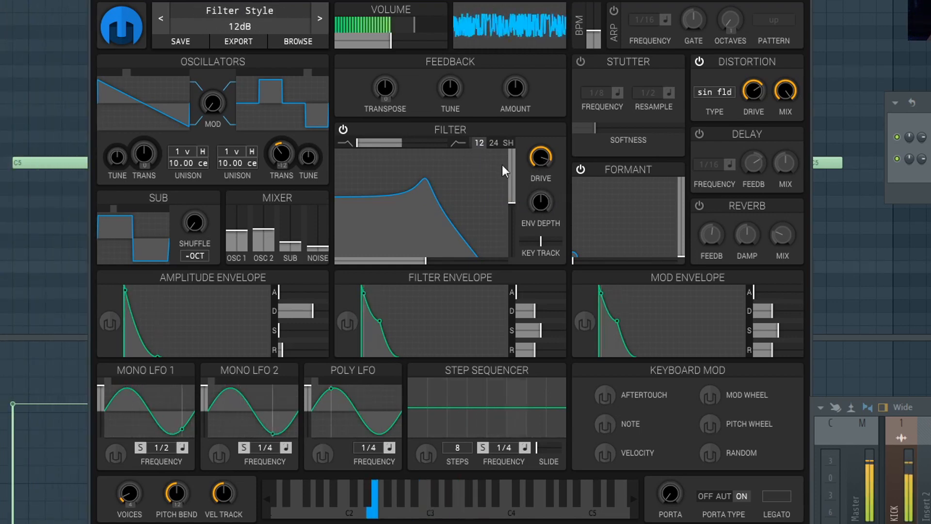
left_click(492, 141)
left_click(480, 143)
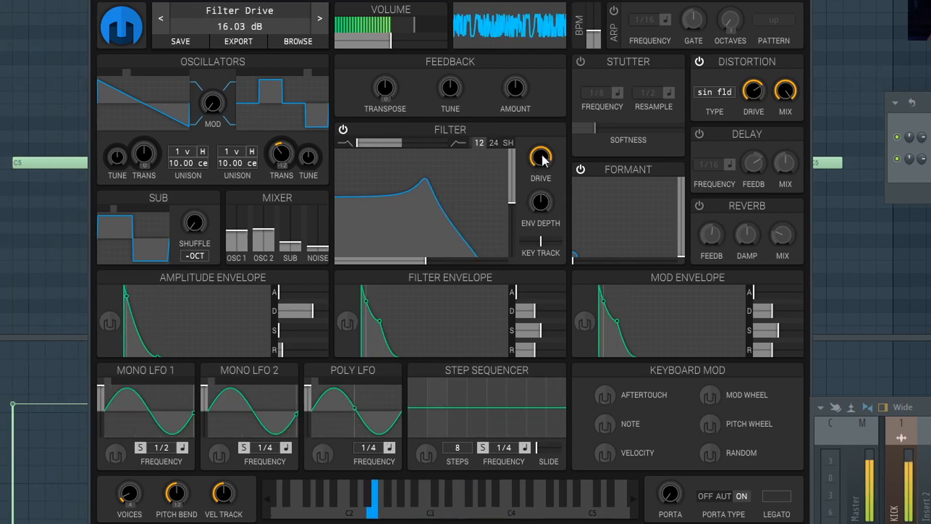
Step: Set the filter drive to about 9.25 dB, and try a small envelope depth before resetting it to zero
mouse_move(542, 154)
left_mouse_down()
mouse_move(542, 187)
mouse_move(541, 142)
left_mouse_up()
mouse_move(540, 202)
left_mouse_down()
mouse_move(539, 233)
mouse_move(540, 202)
left_mouse_up()
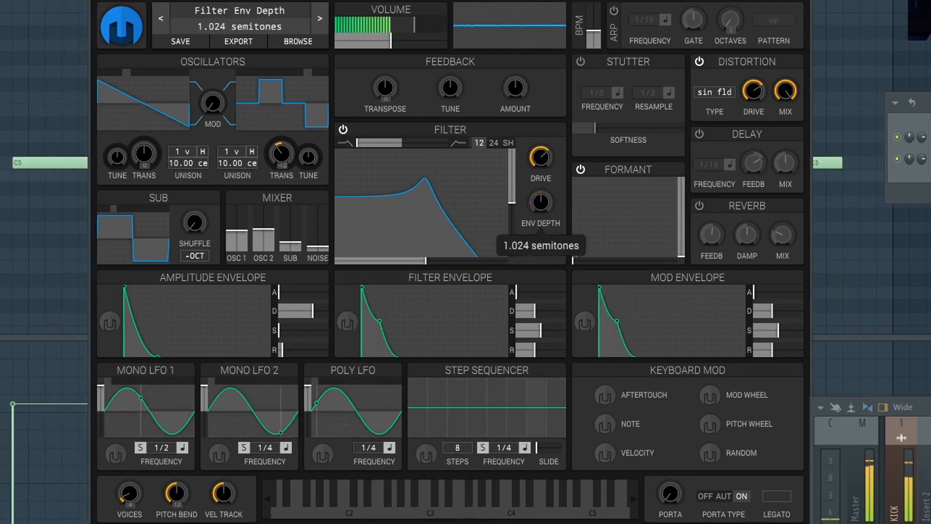
double_click(545, 212)
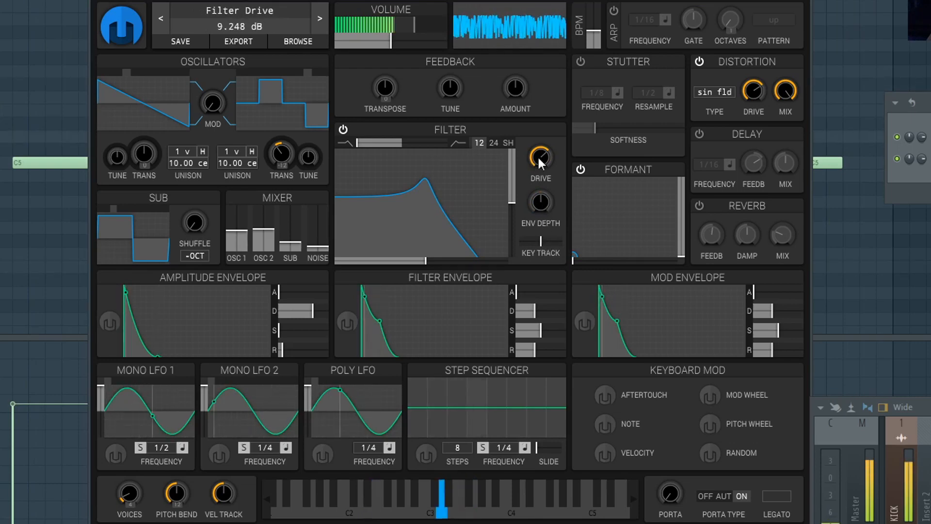
Step: Raise the filter cutoff with slightly less resonance, and try other formant positions before returning Formant X and Y to 0
left_click_drag(435, 192, 466, 212)
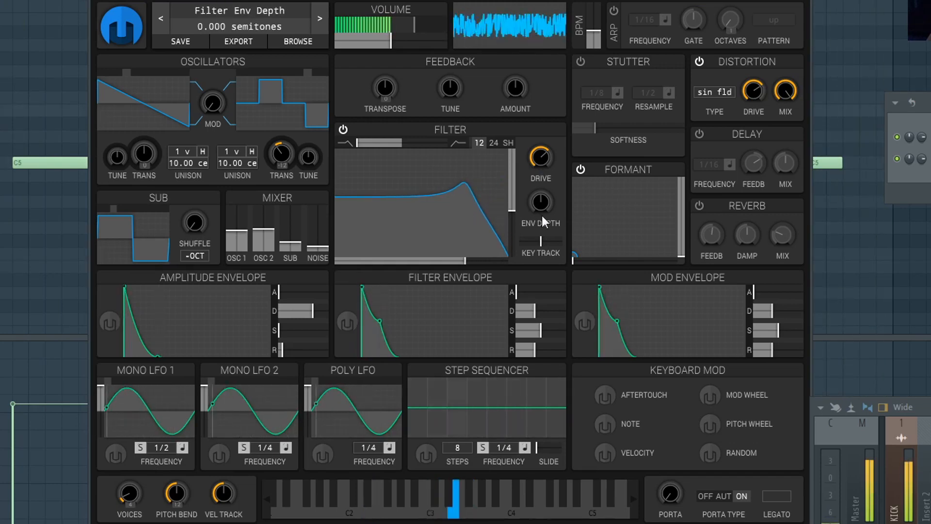
left_click_drag(593, 238, 546, 135)
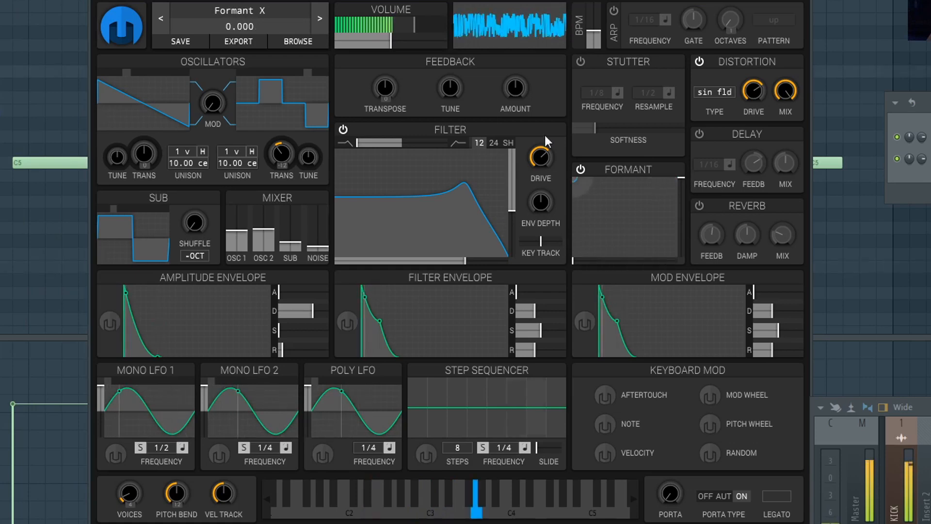
left_click_drag(504, 301, 362, 314)
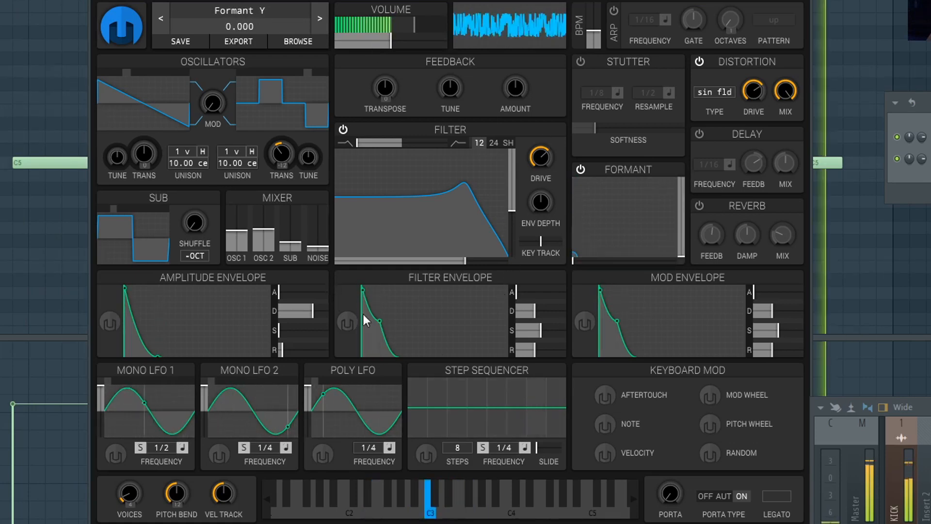
Step: Turn Helm's delay effect on and back off
left_click(700, 134)
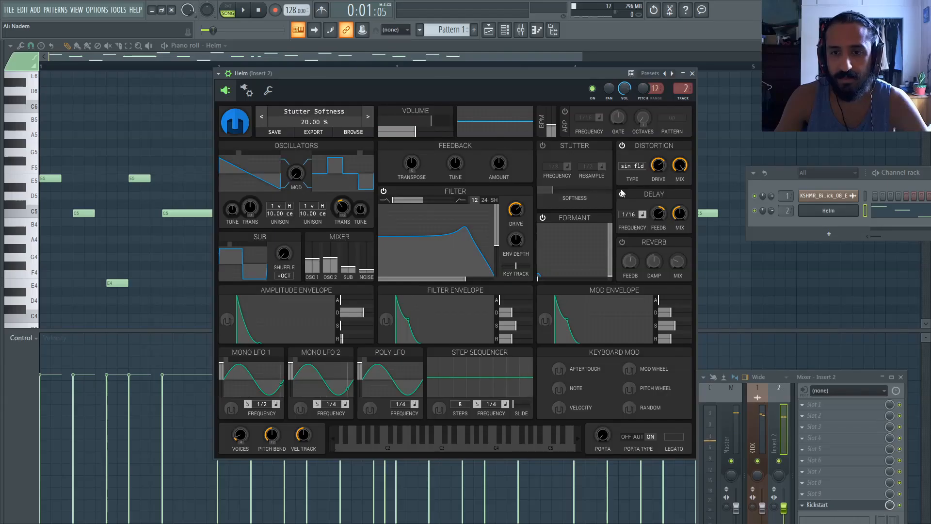
left_click(700, 133)
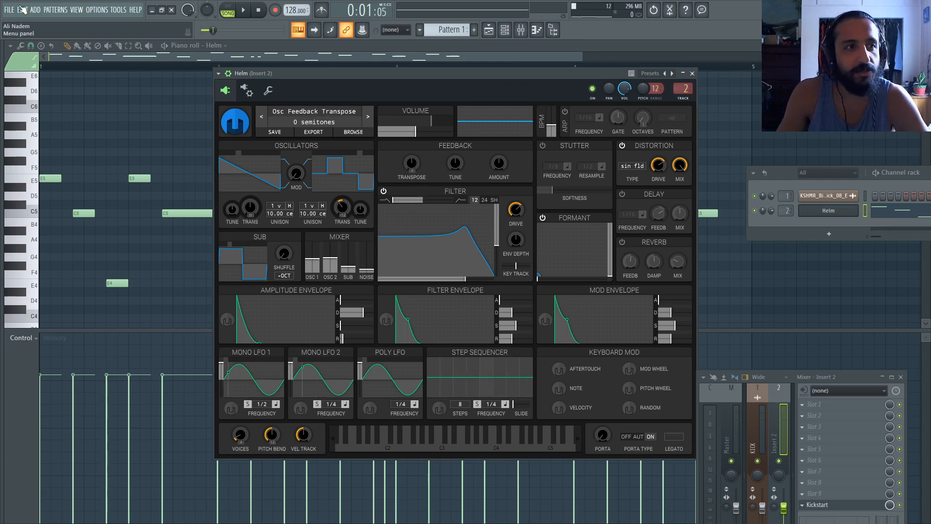
Step: Add a Massive channel for comparison, try its OSC1 pitch at -1.00, and delete the channel again
left_click(34, 10)
left_click(80, 145)
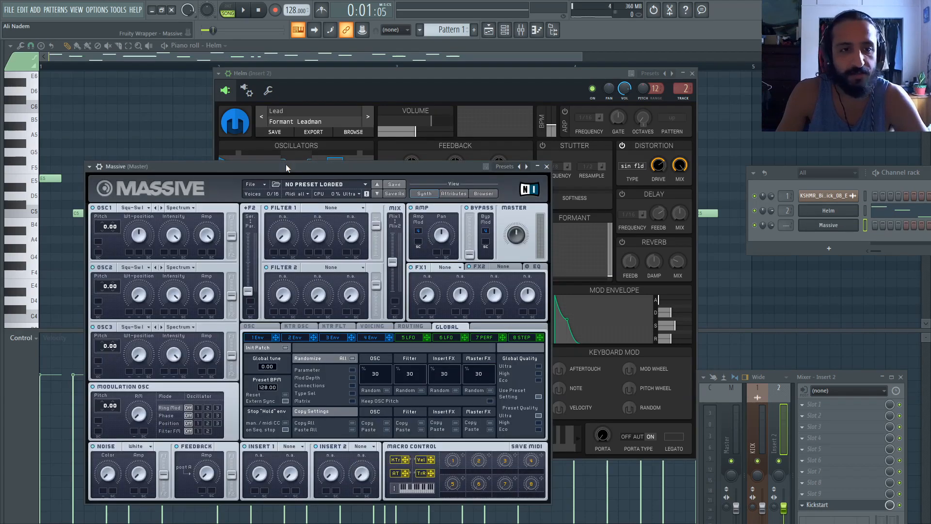
left_click_drag(286, 164, 586, 87)
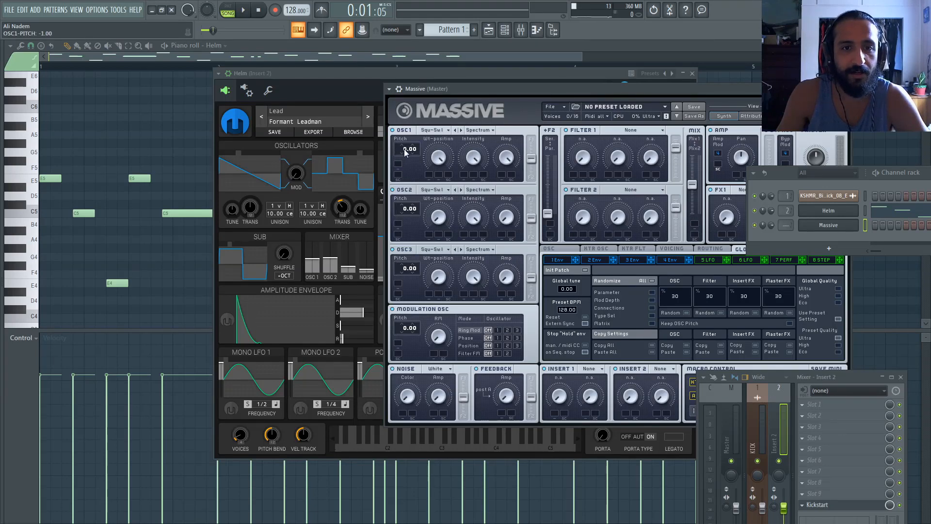
mouse_move(407, 154)
left_mouse_down()
mouse_move(403, 161)
mouse_move(405, 151)
left_mouse_up()
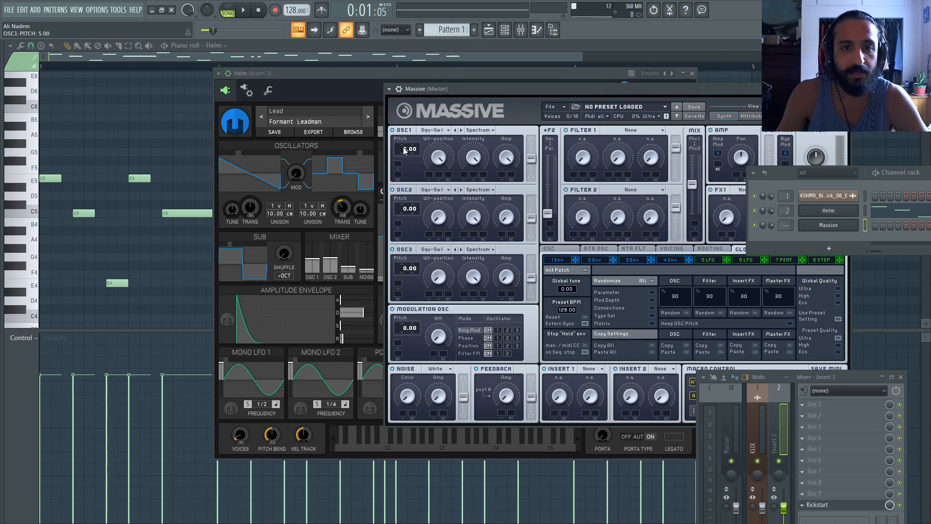
right_click(848, 230)
left_click(772, 320)
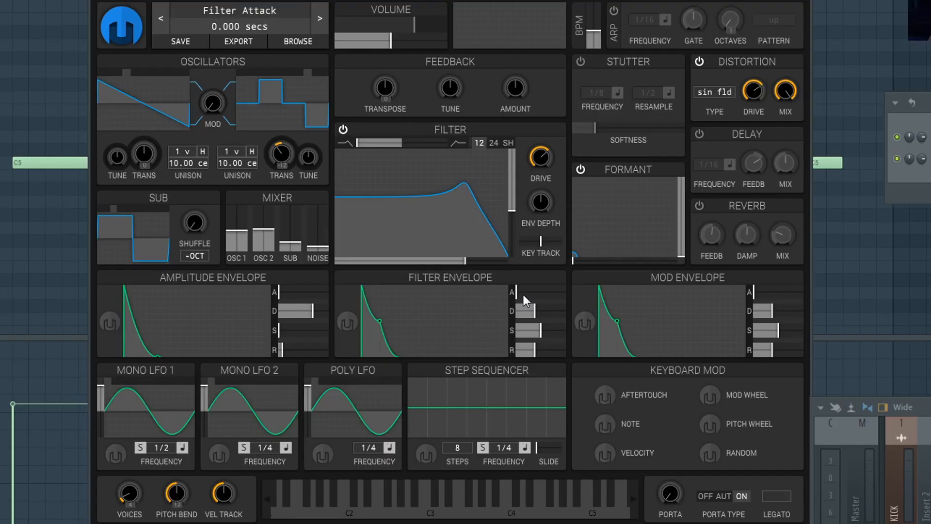
Step: Set the filter envelope's attack to 7.644 secs and toggle its modulation assignment on and off to show the controls it can modulate
left_click_drag(505, 301, 551, 292)
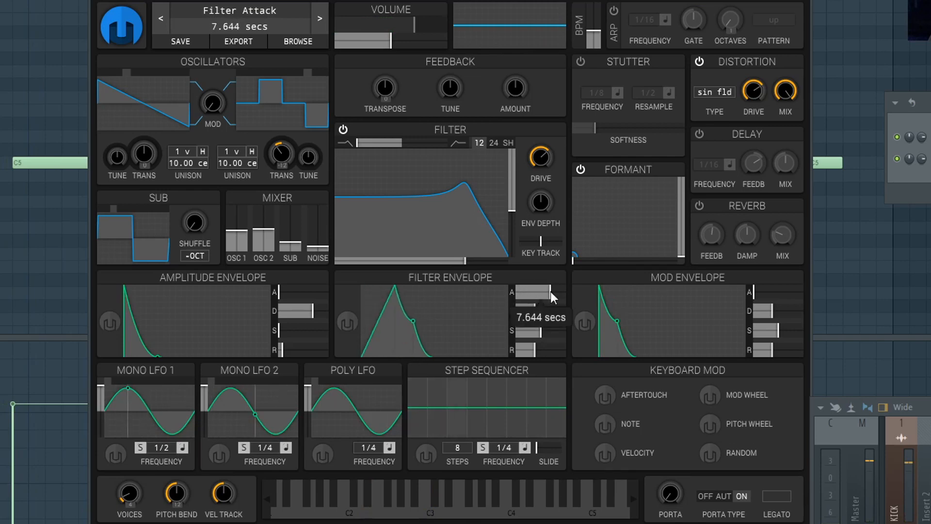
left_click(349, 320)
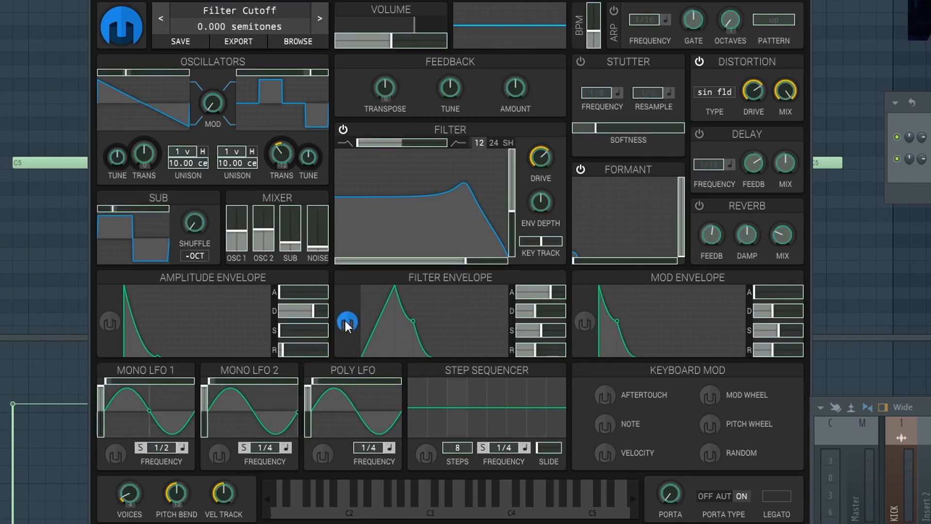
left_click(346, 320)
left_click_drag(371, 145, 351, 147)
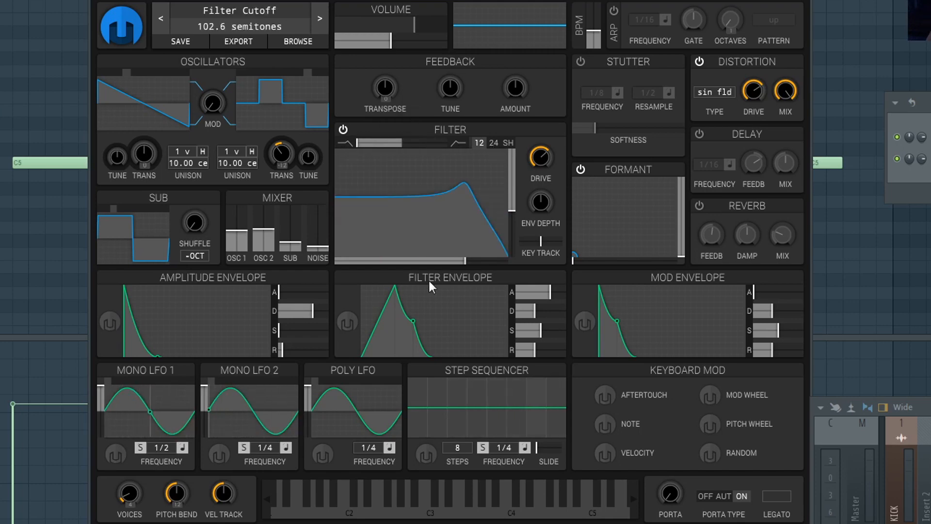
left_click(347, 321)
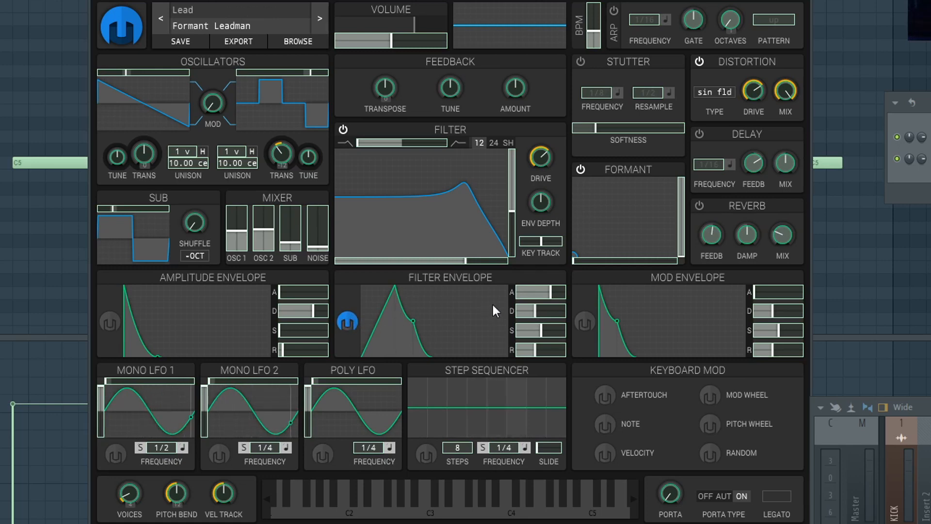
left_click(348, 322)
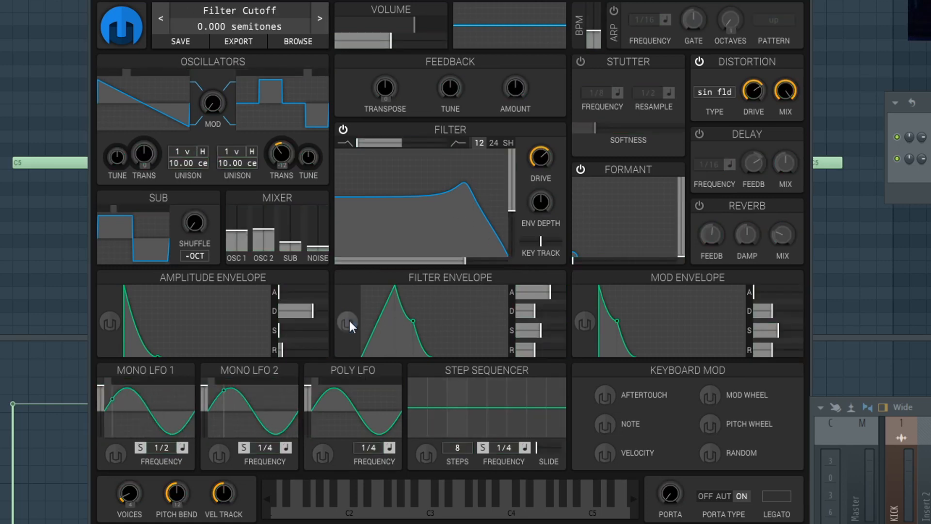
left_click(349, 324)
left_click(345, 321)
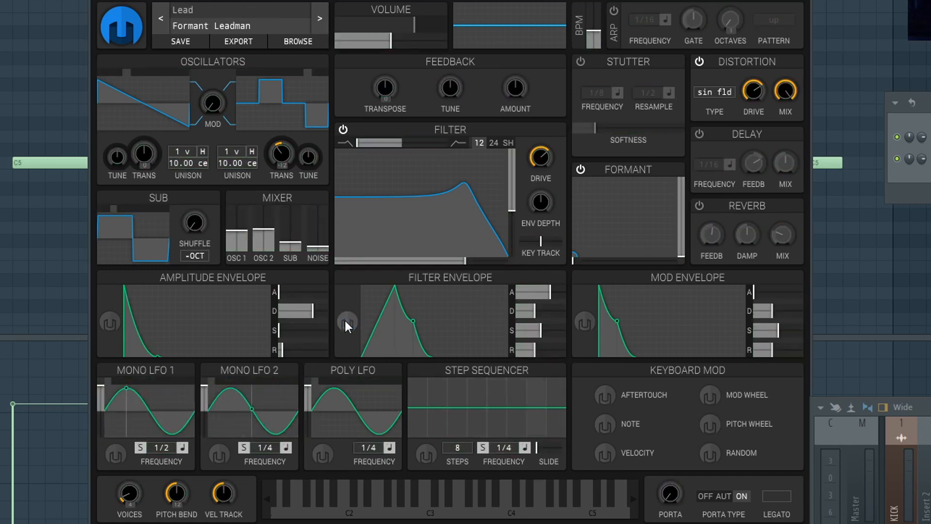
Step: Try modulating the filter's Env Depth with the filter envelope, reset the amount to 0, and turn off modulation assignment
left_click(343, 322)
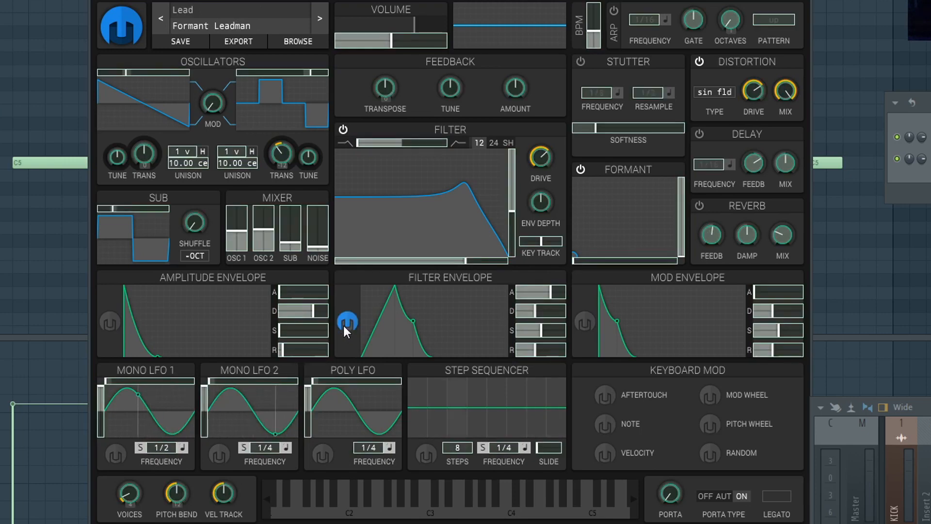
left_click_drag(541, 202, 542, 239)
double_click(542, 208)
double_click(540, 206)
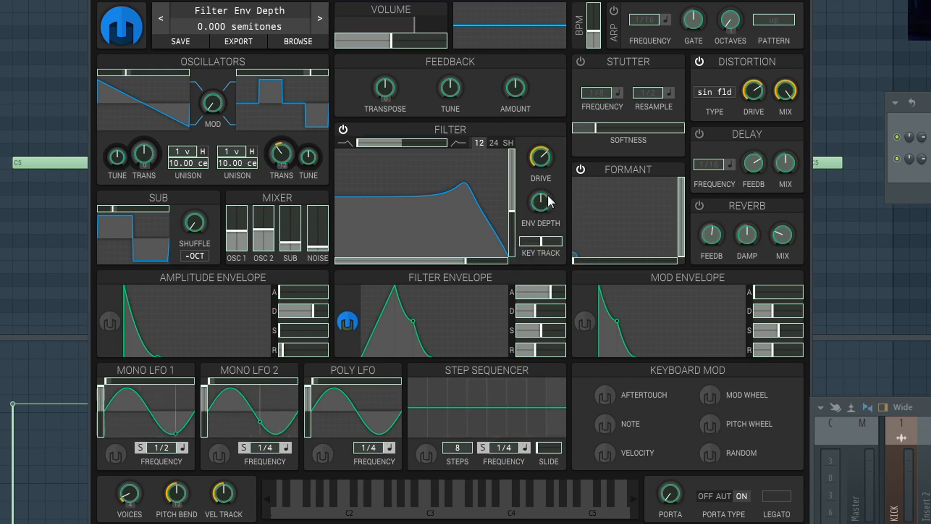
left_click_drag(540, 199, 540, 219)
left_click(348, 315)
left_click(348, 320)
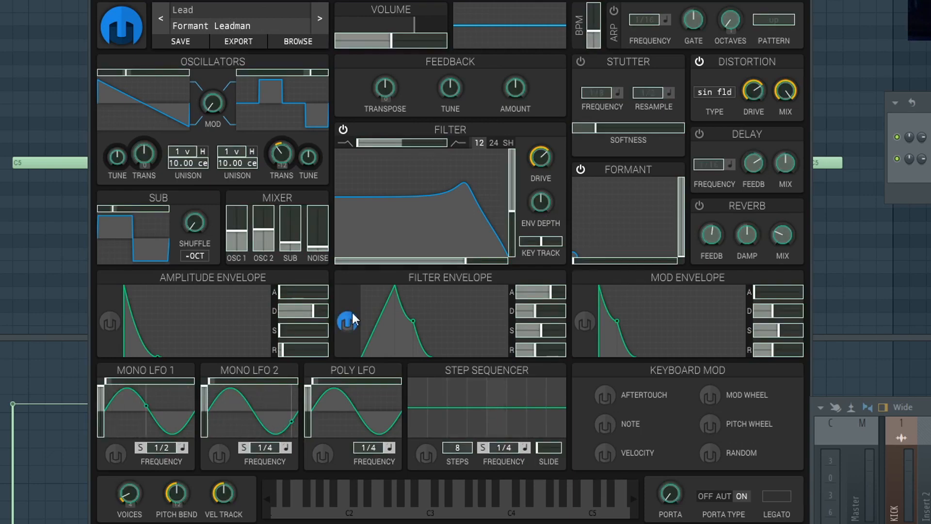
left_click(352, 313)
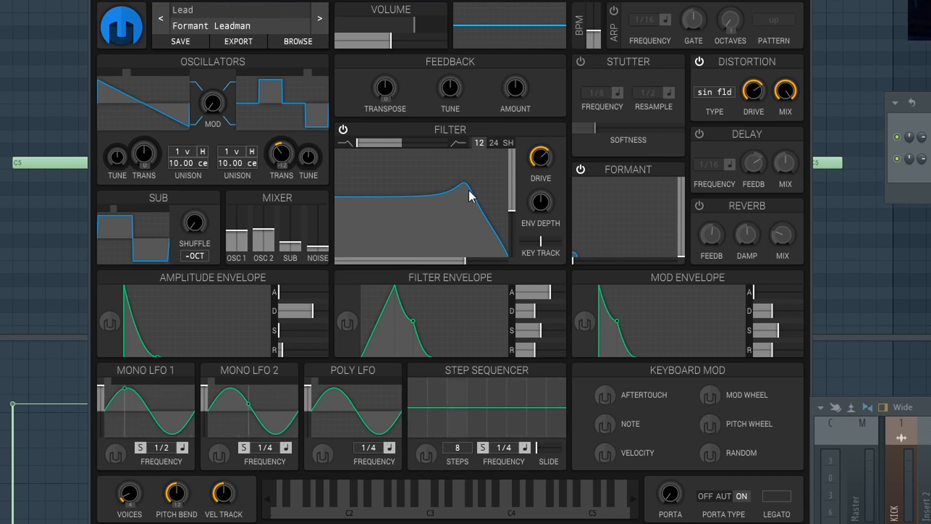
Step: Set the filter Key Track to -100 %, raise the filter cutoff to 109.9 semitones, and play the pattern
left_click_drag(539, 241, 532, 240)
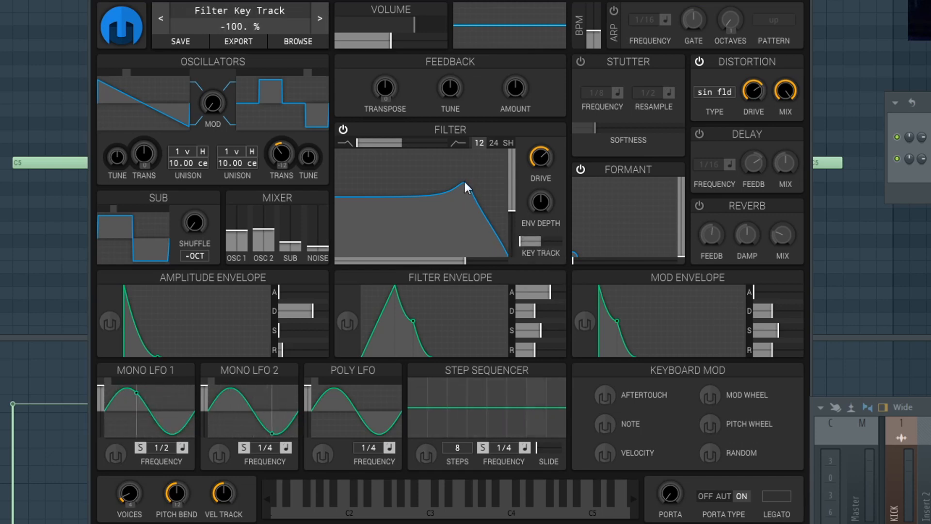
mouse_move(463, 258)
left_mouse_down()
mouse_move(368, 257)
mouse_move(479, 265)
left_mouse_up()
key("space")
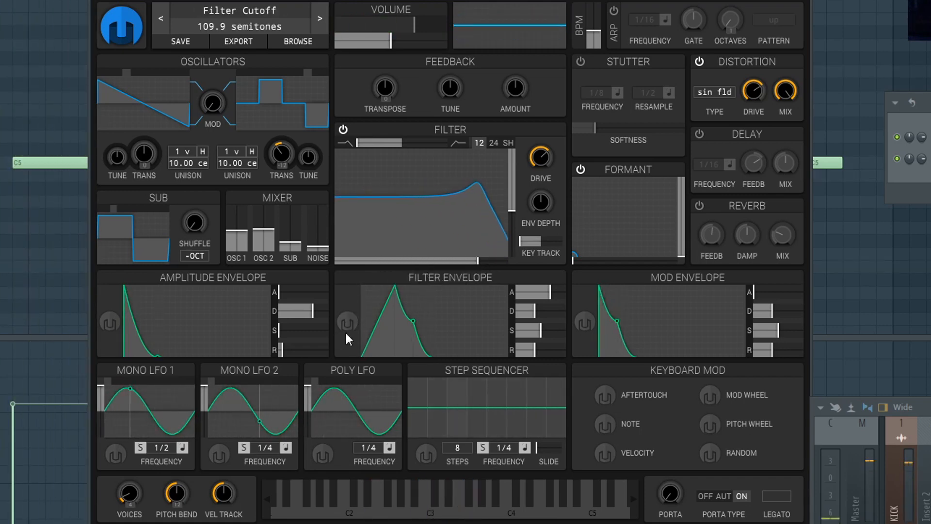
Step: Assign the filter envelope to the filter cutoff with a negative modulation amount, trying -29.9 semitones
left_click(348, 315)
left_click(351, 315)
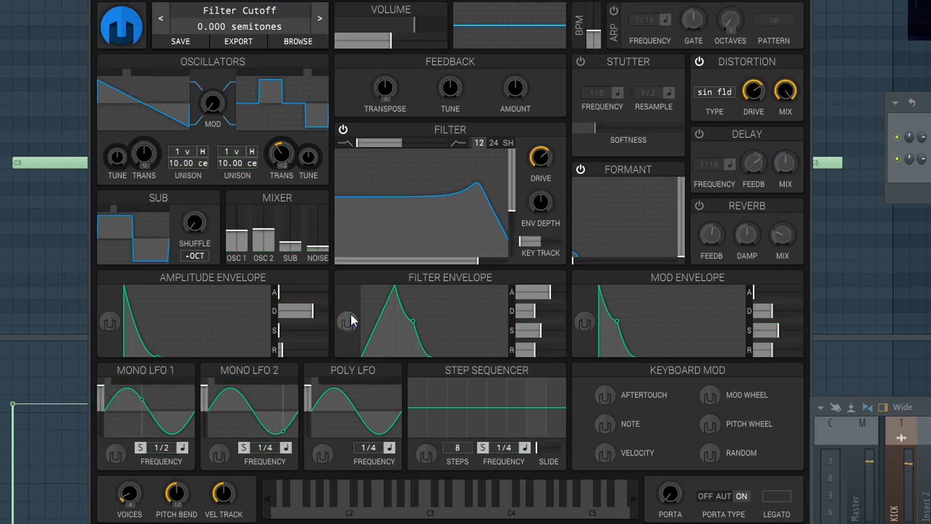
left_click(350, 314)
left_click(479, 261)
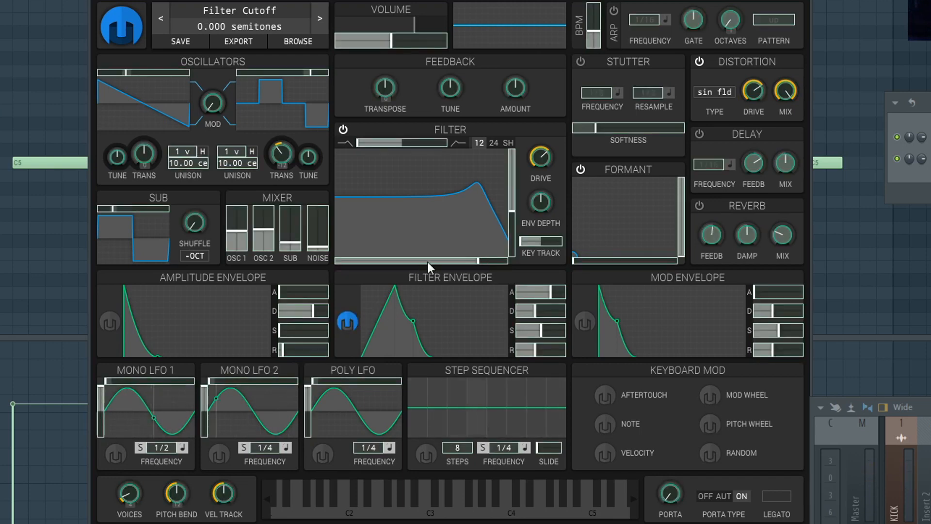
left_click_drag(427, 261, 322, 261)
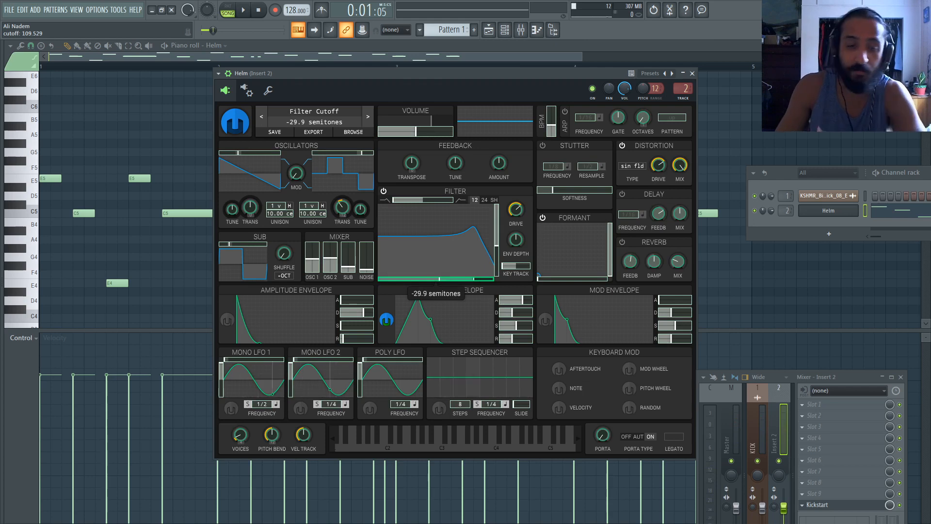
left_click_drag(383, 279, 449, 279)
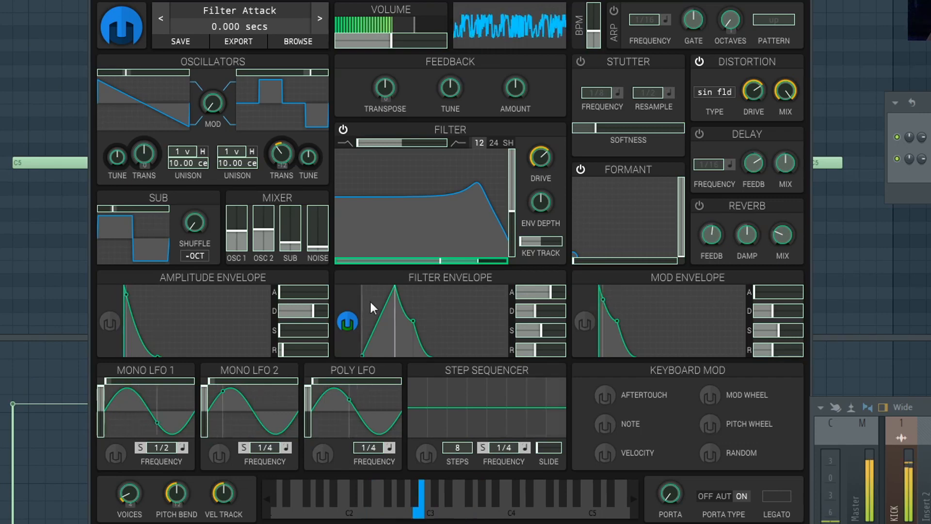
Step: Reshape the filter envelope with attack and sustain at zero, a longer release and a decay of 7.322 secs
left_click(348, 324)
left_click_drag(550, 293, 461, 276)
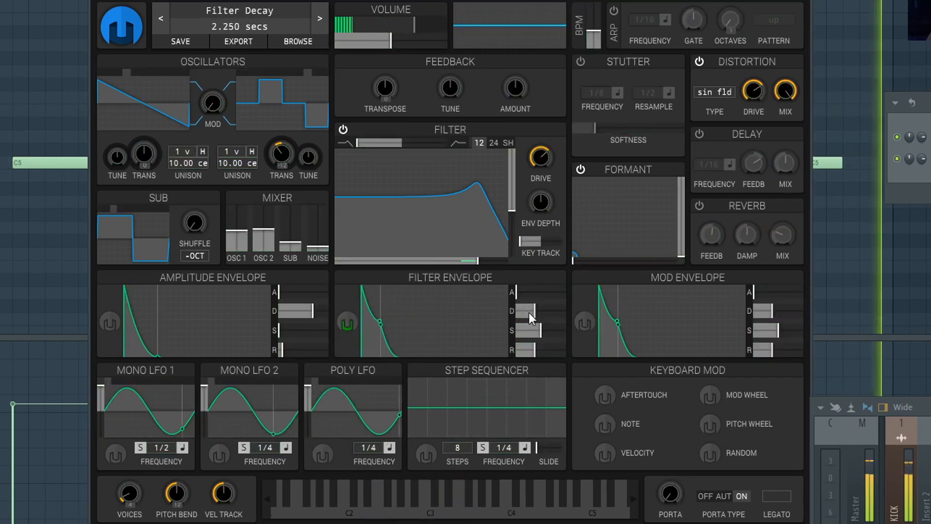
mouse_move(535, 313)
left_mouse_down()
mouse_move(550, 312)
mouse_move(542, 316)
left_mouse_up()
mouse_move(542, 330)
left_mouse_down()
mouse_move(499, 332)
mouse_move(544, 345)
left_mouse_up()
left_click_drag(537, 314, 553, 303)
Step: Deepen the filter envelope's negative modulation of the cutoff and shorten the envelope's decay to slightly below 0.498 secs
left_click(353, 320)
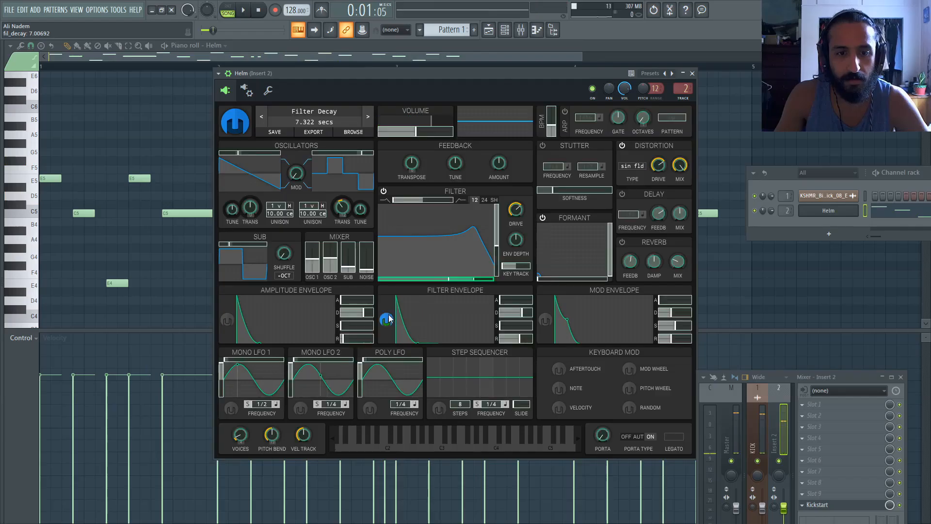
left_click_drag(446, 279, 377, 280)
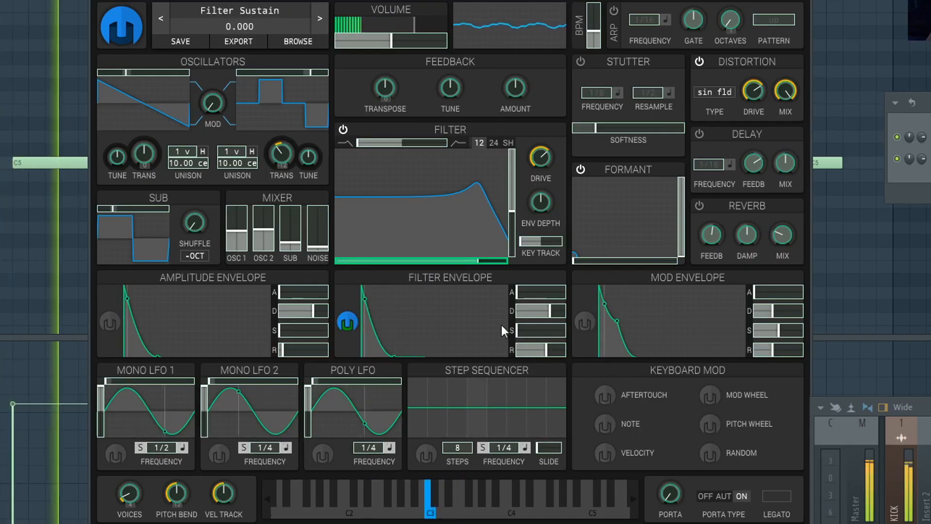
left_click(545, 313)
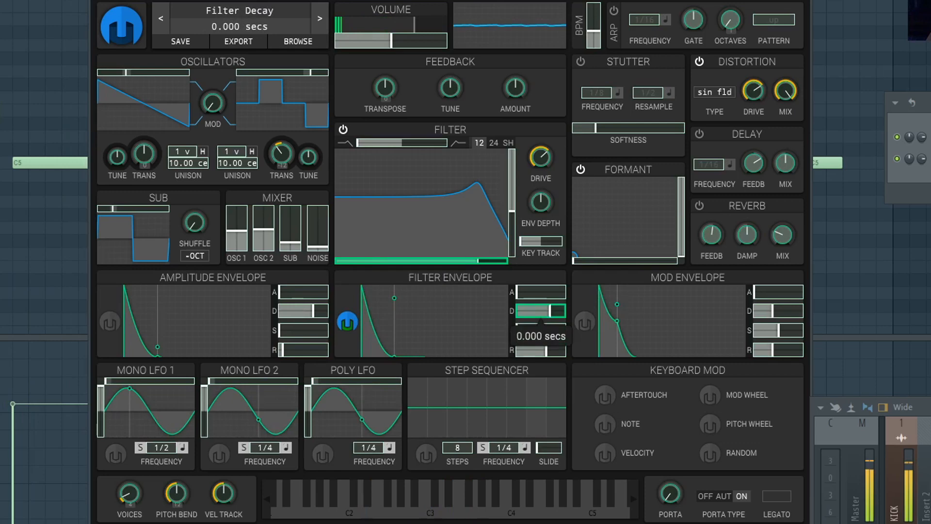
left_click(345, 320)
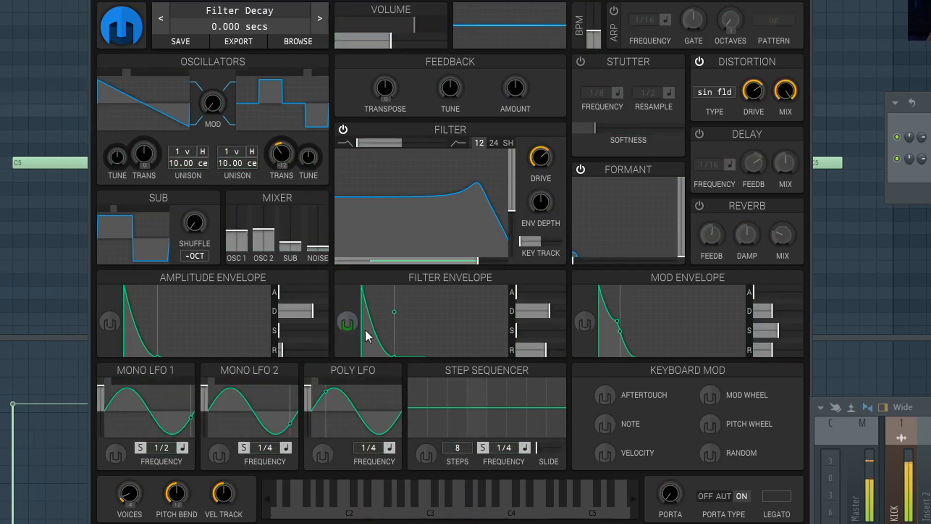
left_click_drag(551, 313, 525, 311)
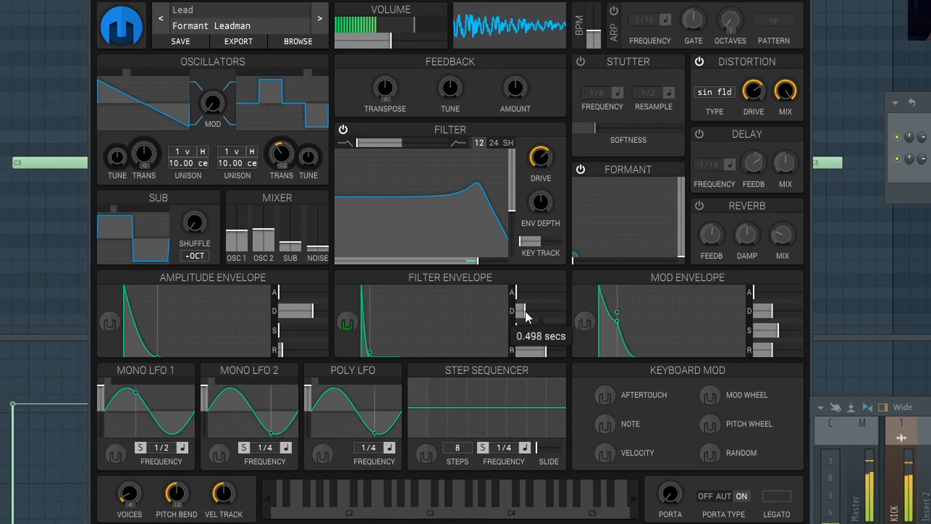
left_click_drag(525, 310, 523, 310)
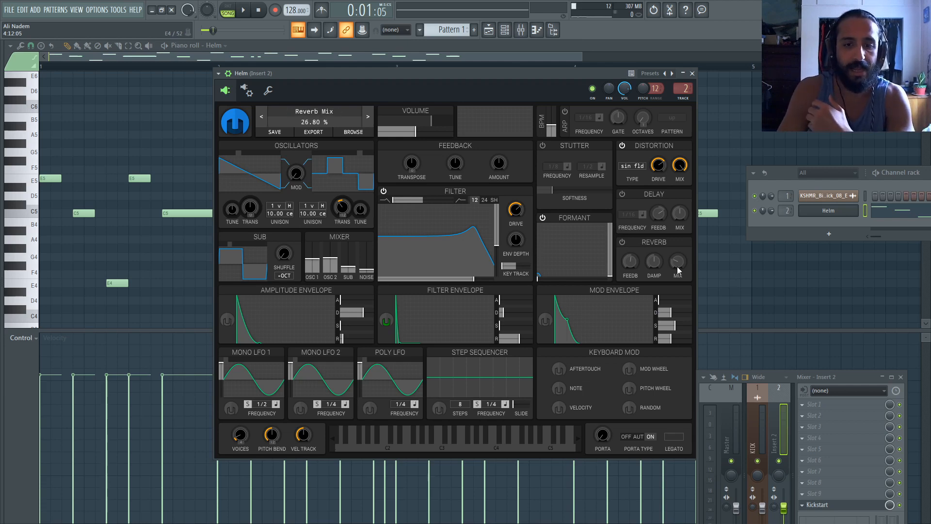
Step: Toggle the filter envelope's modulation assignment on and off to examine its cutoff modulation and the controls available as targets
left_click(386, 321)
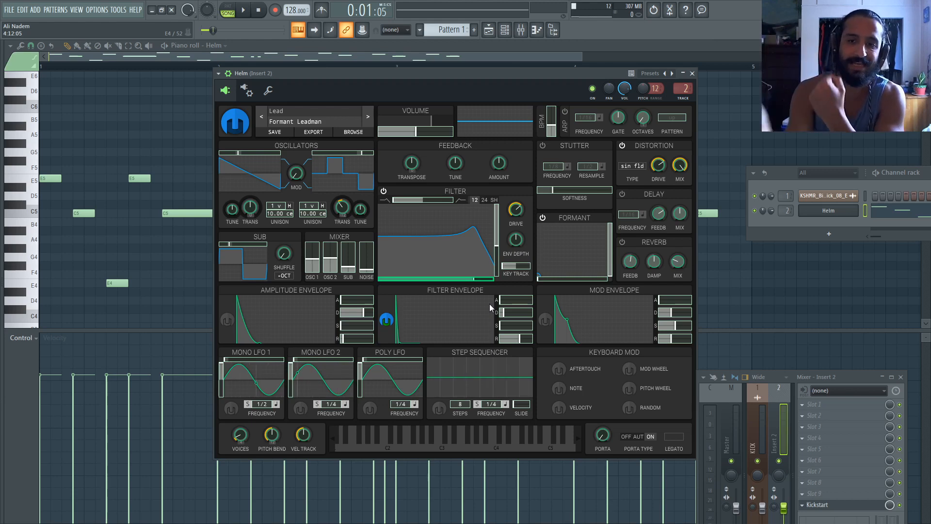
left_click(387, 321)
left_click(387, 322)
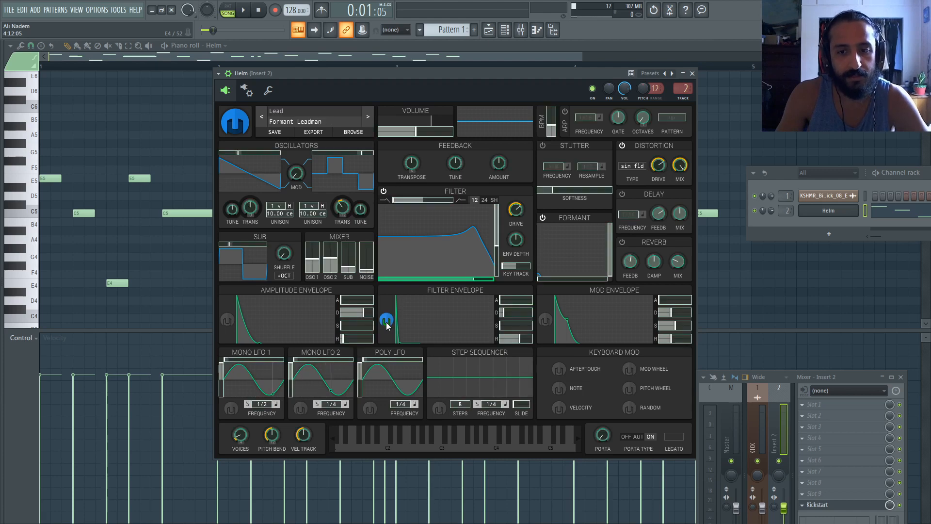
left_click(387, 322)
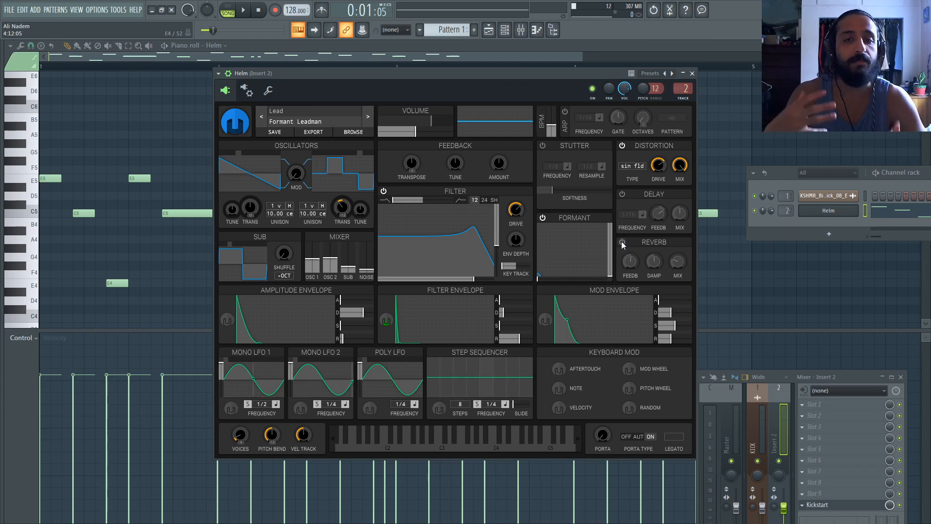
Step: Play the pattern, turn on Helm's reverb, and lower the reverb damping to 0.268
key("space")
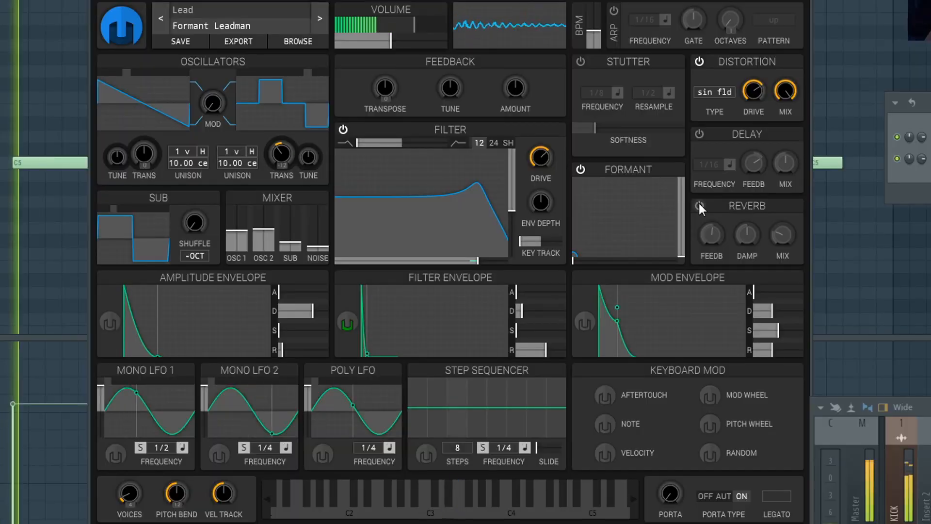
left_click(699, 207)
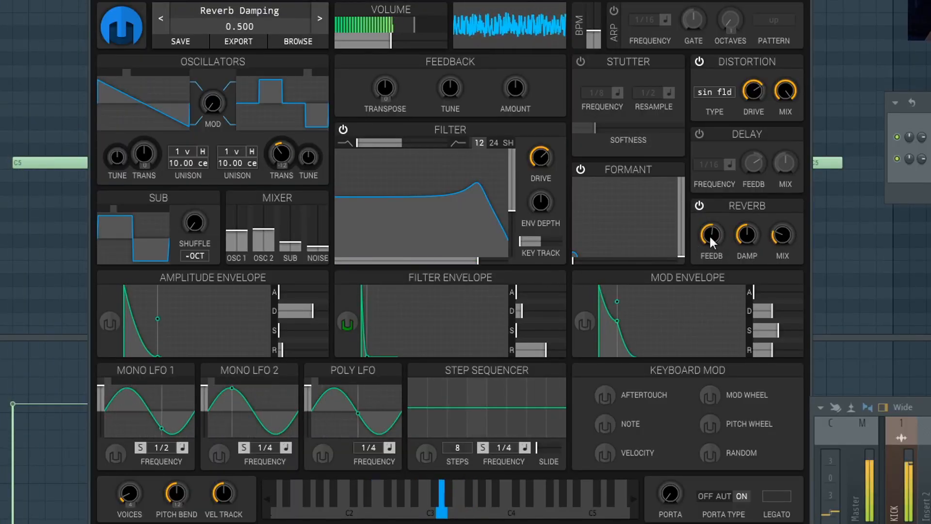
left_click_drag(759, 237, 751, 284)
key("space")
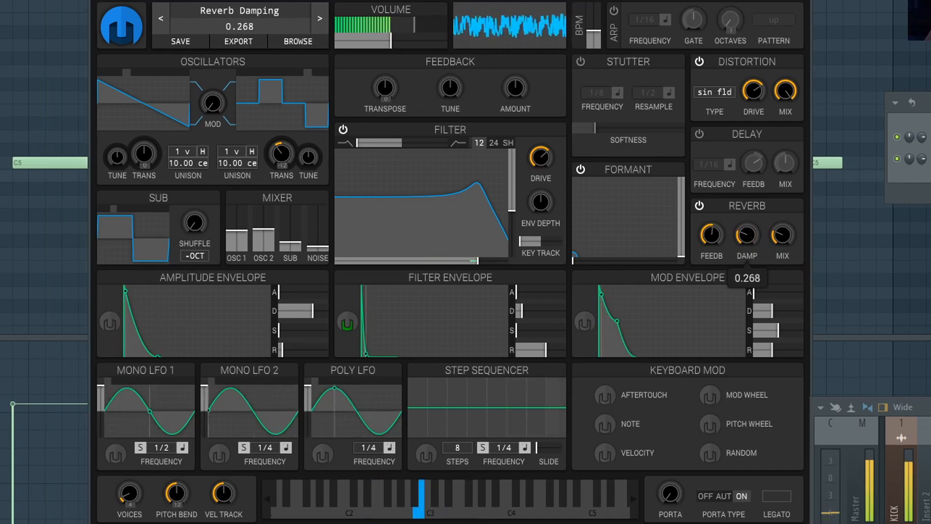
Step: Raise the reverb damping to maximum, then try different reverb feedback and mix amounts, including a mix of 31.20 %
key("space")
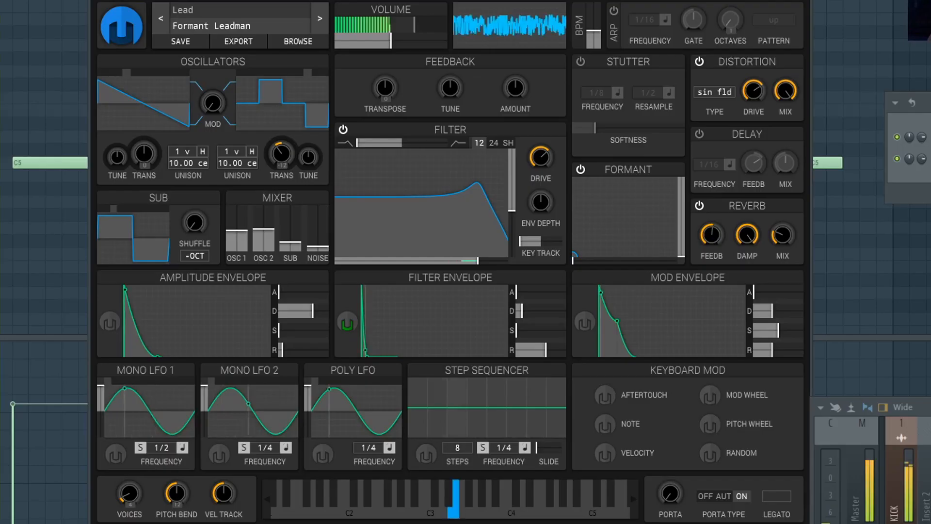
left_click_drag(631, 266, 632, 272)
left_click_drag(782, 234, 782, 225)
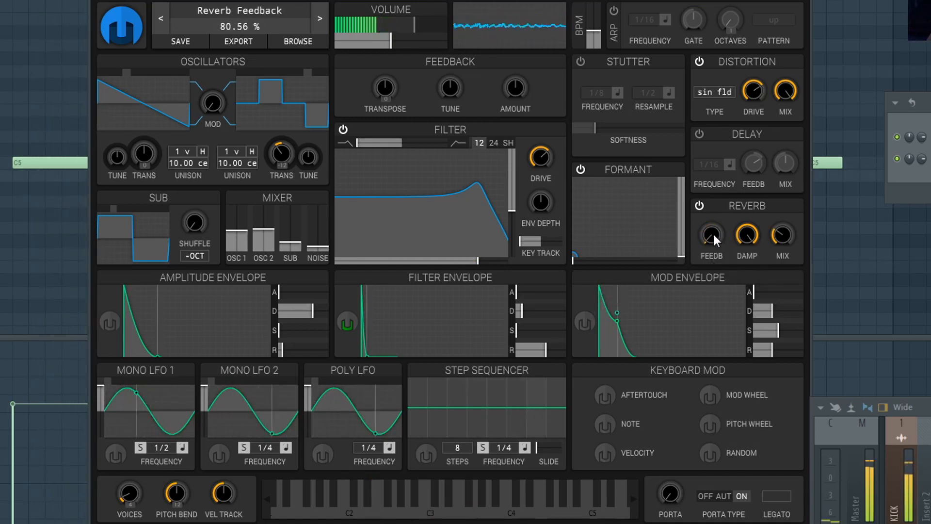
left_click_drag(714, 233, 713, 152)
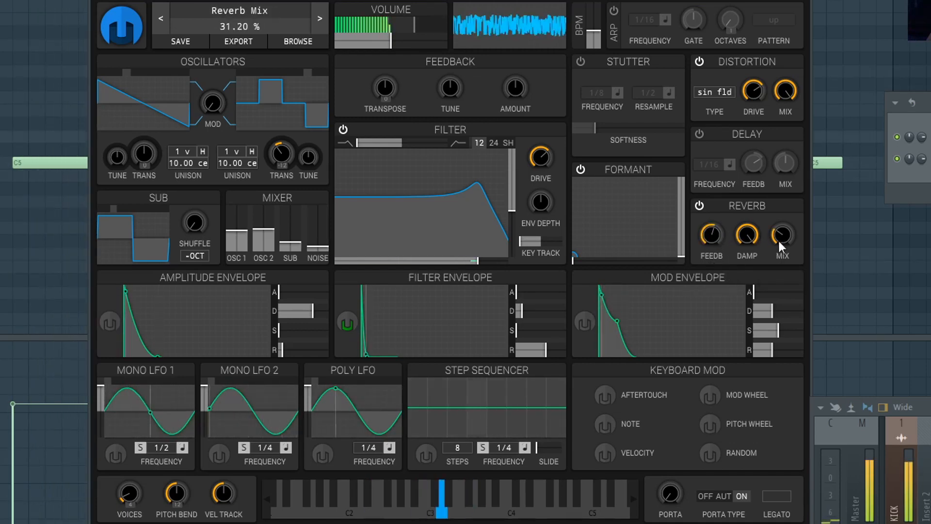
left_click_drag(711, 238, 710, 182)
left_click_drag(782, 238, 782, 255)
Step: Turn the delay on and the reverb off, keep the delay sync at Tempo, and lower the delay mix
left_click(699, 134)
left_click(700, 206)
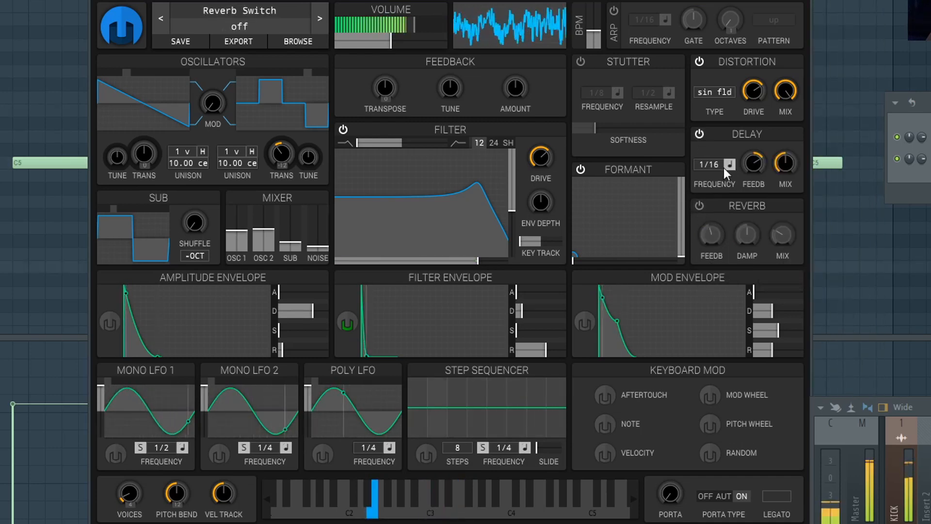
left_click(729, 164)
left_click(743, 196)
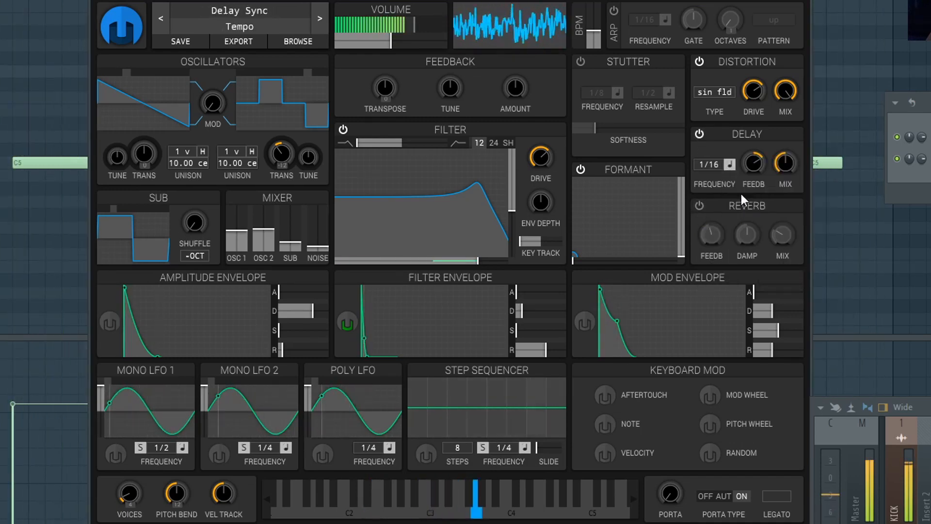
left_click(729, 165)
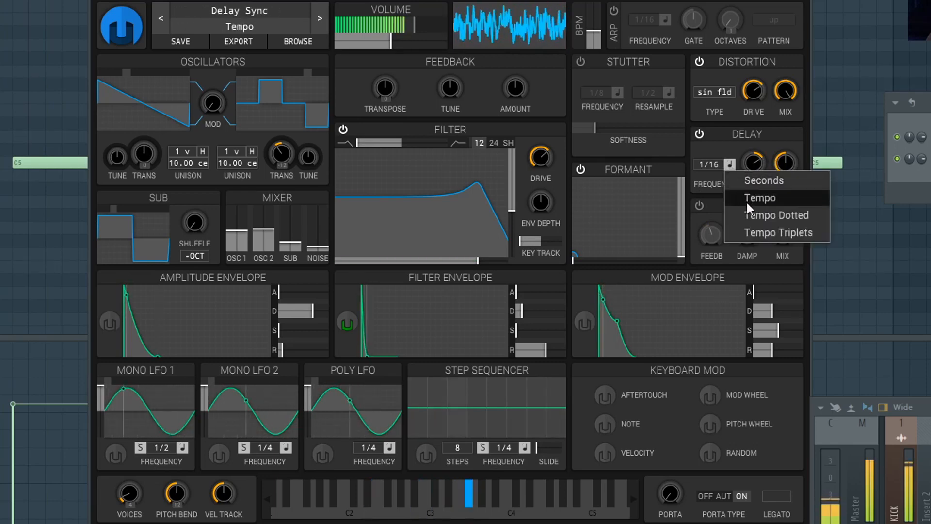
left_click(744, 196)
left_click_drag(781, 162, 781, 187)
Step: Review the delay sync options without changing them and set the delay frequency to 1/2
left_click(729, 165)
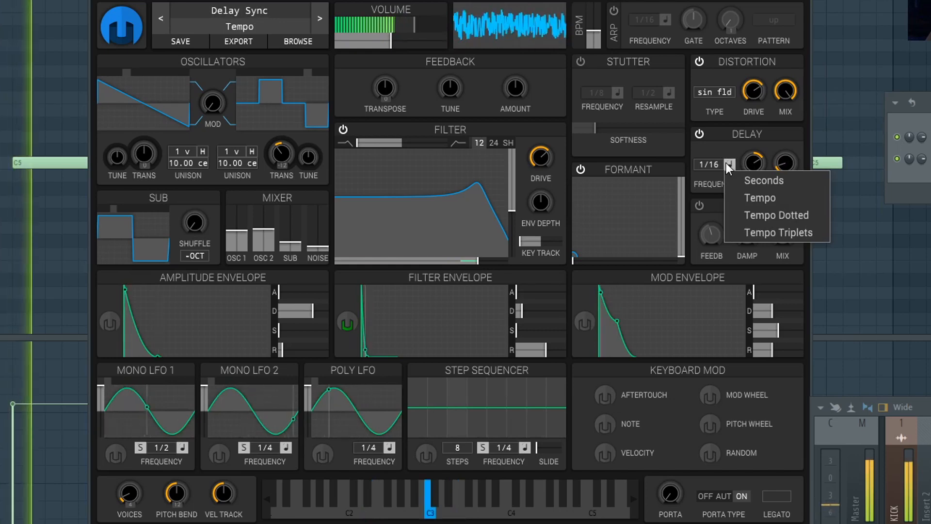
left_click(712, 163)
left_click_drag(705, 164, 749, 194)
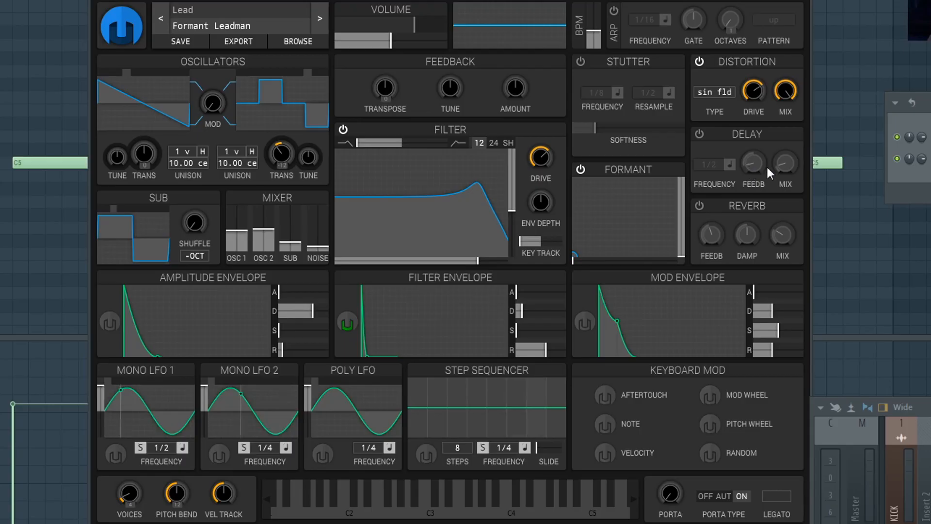
Step: Switch the delay sync to Seconds, turn the delay back on, and set its frequency to 0.047 secs
left_click(728, 164)
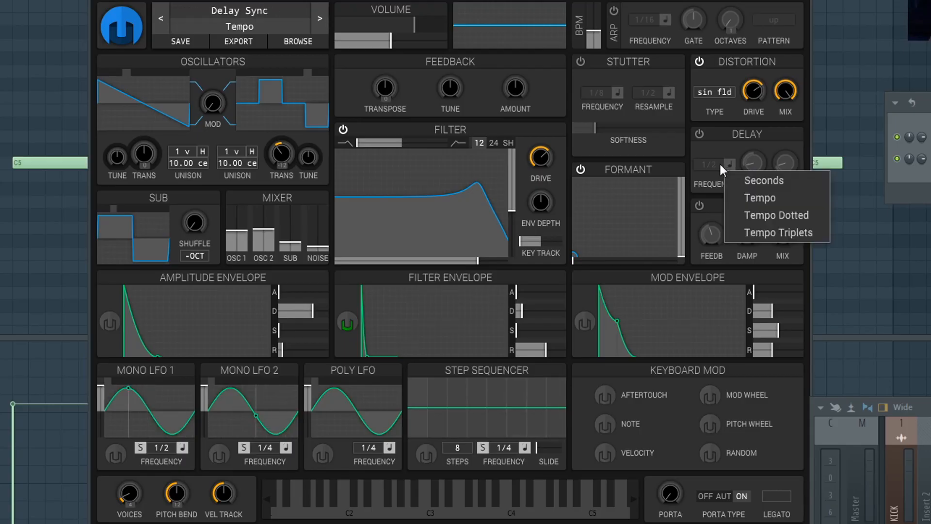
left_click(751, 182)
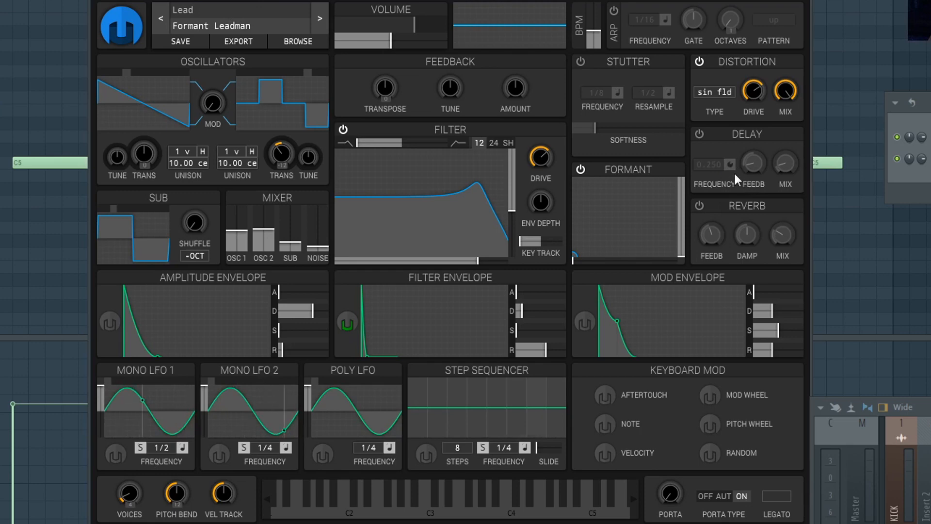
left_click(700, 133)
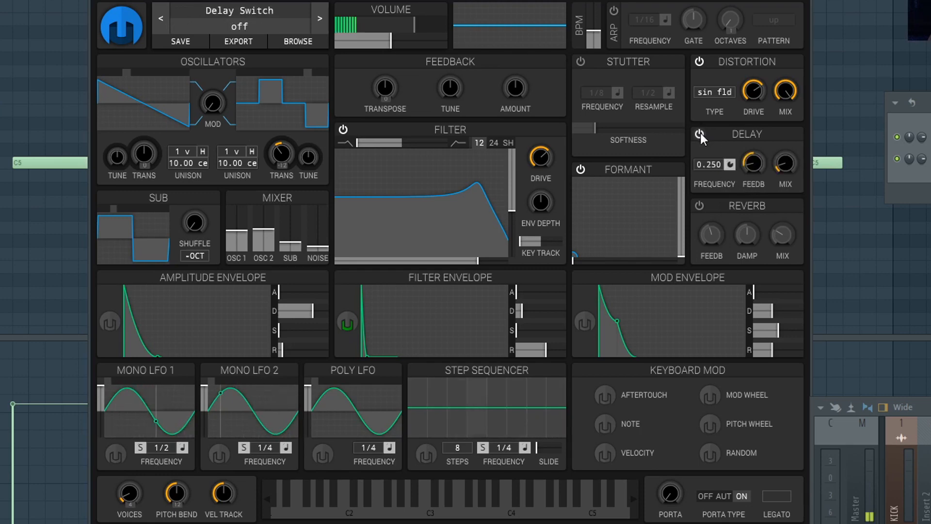
left_click_drag(753, 164, 714, 104)
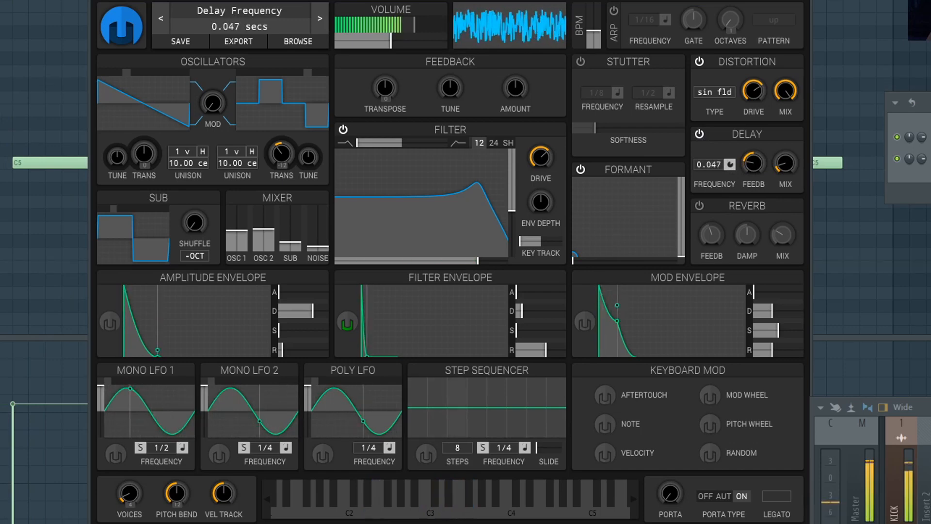
Step: Set the delay frequency to 0.031 secs and lower the delay mix, comparing the sound with the delay off and on
left_click_drag(714, 160, 784, 162)
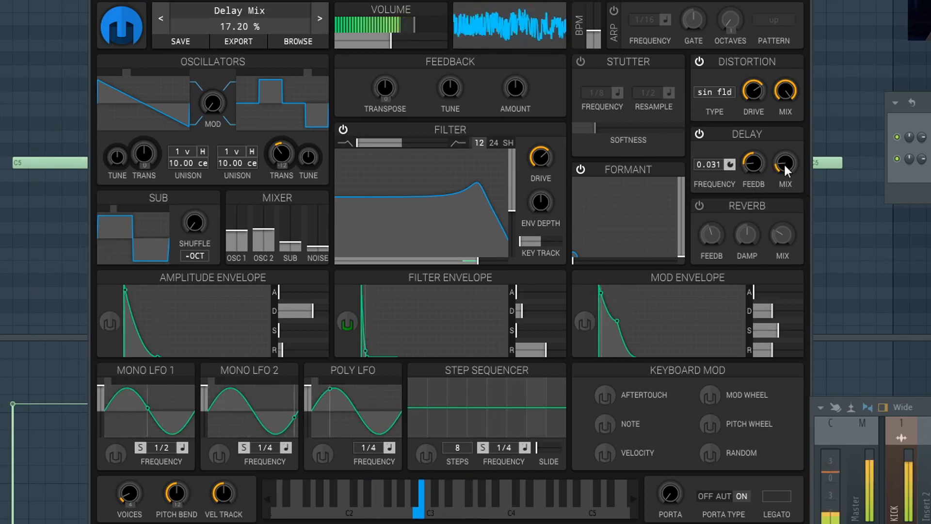
left_click(699, 133)
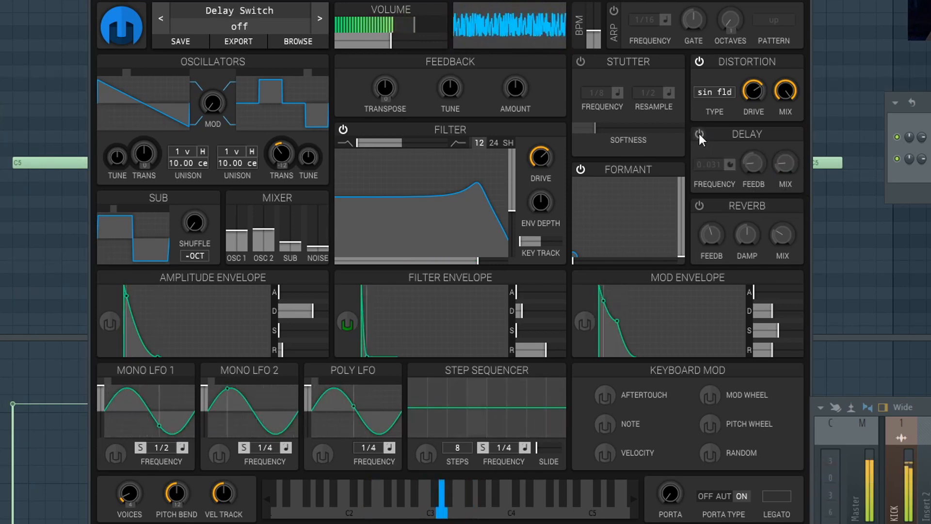
left_click(699, 133)
mouse_move(784, 161)
left_mouse_down()
mouse_move(785, 186)
mouse_move(785, 175)
left_mouse_up()
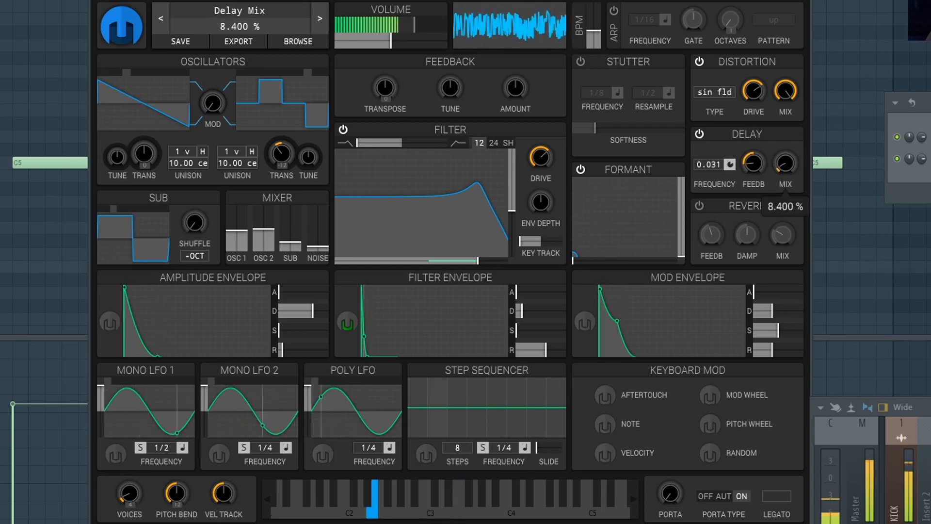
Step: Turn the reverb back on alongside the distortion and delay
left_click(700, 206)
key("F5")
key("F5")
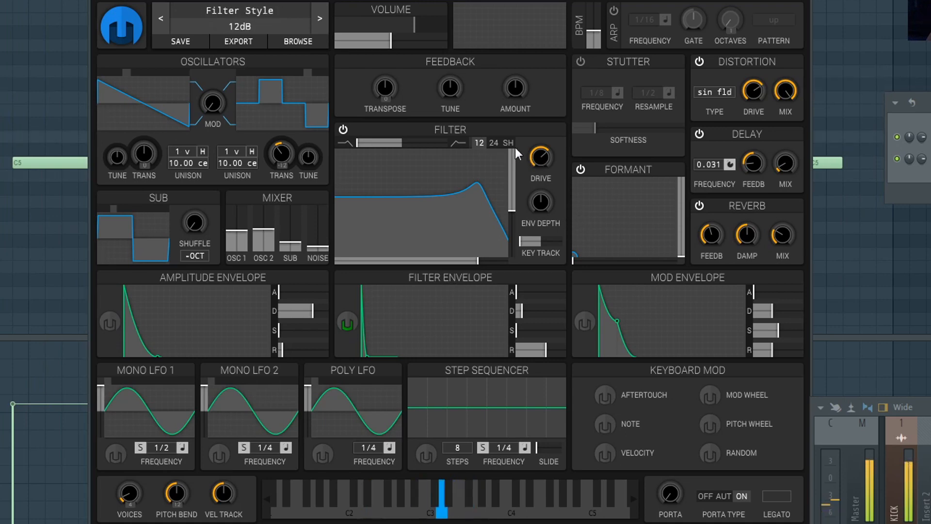
mouse_move(518, 89)
left_mouse_down()
mouse_move(518, 48)
mouse_move(518, 92)
left_mouse_up()
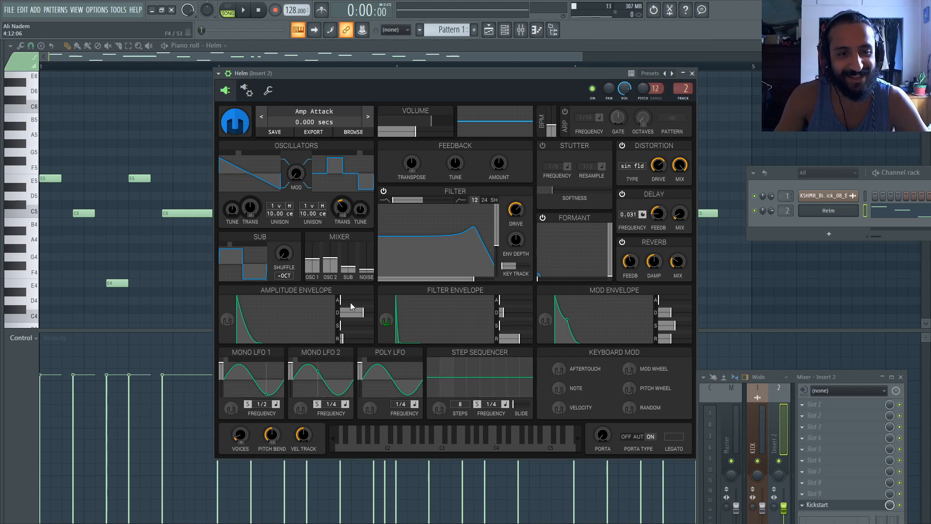
Step: Assign the mod envelope to modulate the reverb mix upward, and leave modulation assignment
left_click(544, 321)
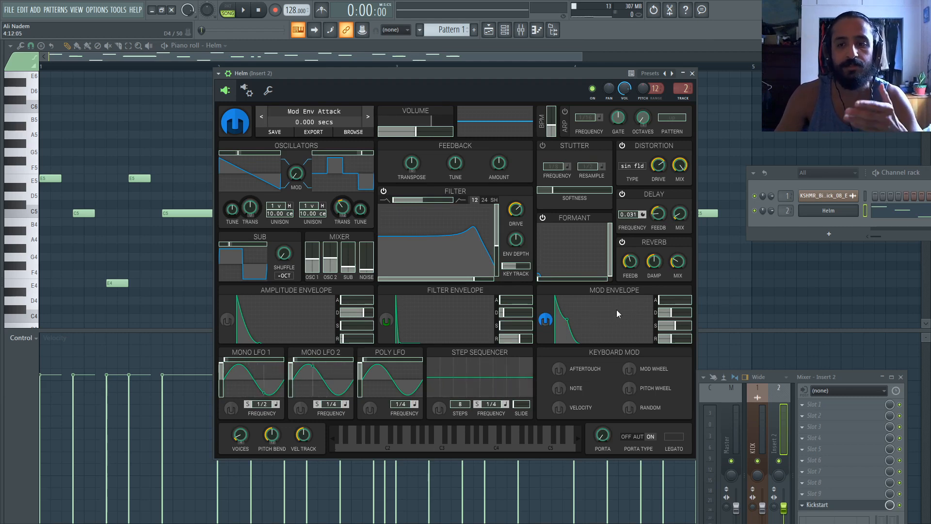
left_click(547, 326)
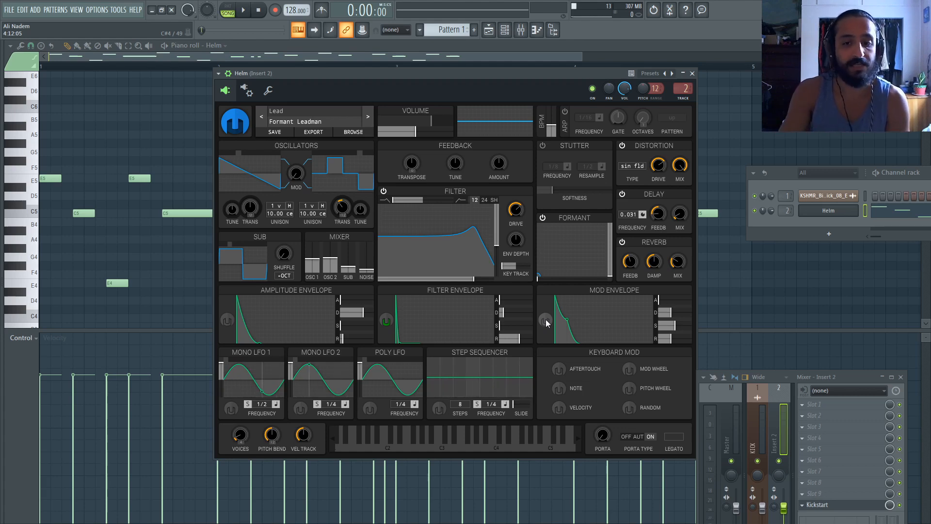
left_click(546, 319)
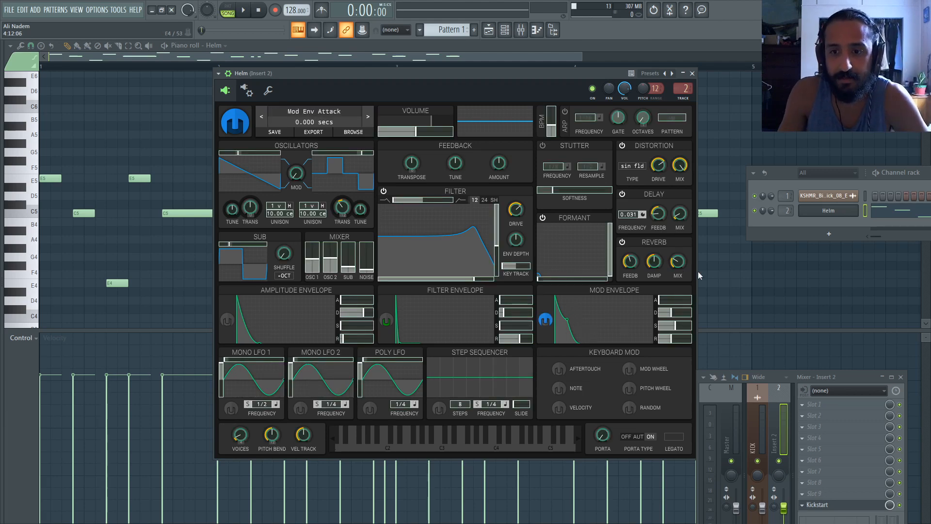
left_click_drag(678, 264, 679, 224)
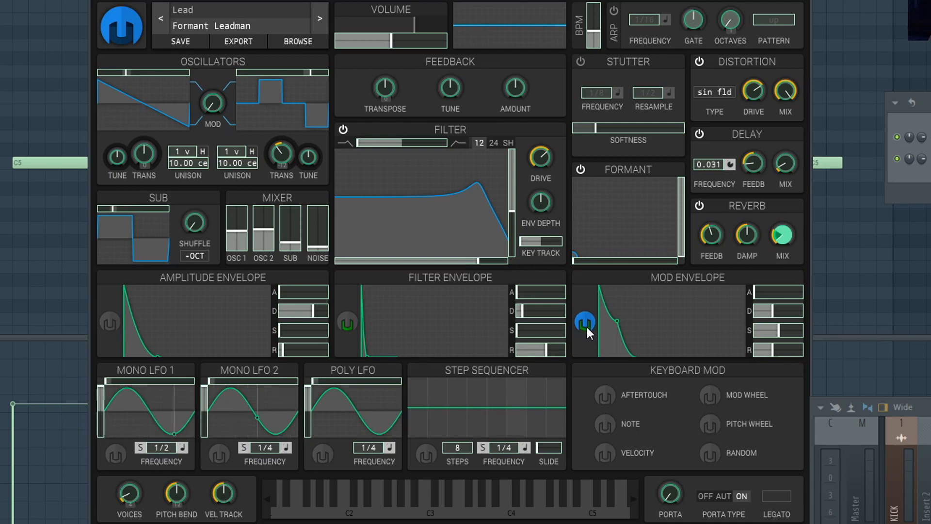
left_click(587, 328)
Step: Shape the mod envelope with a short attack, long decay, maximum sustain and a slightly longer release while listening
left_click_drag(755, 293, 777, 295)
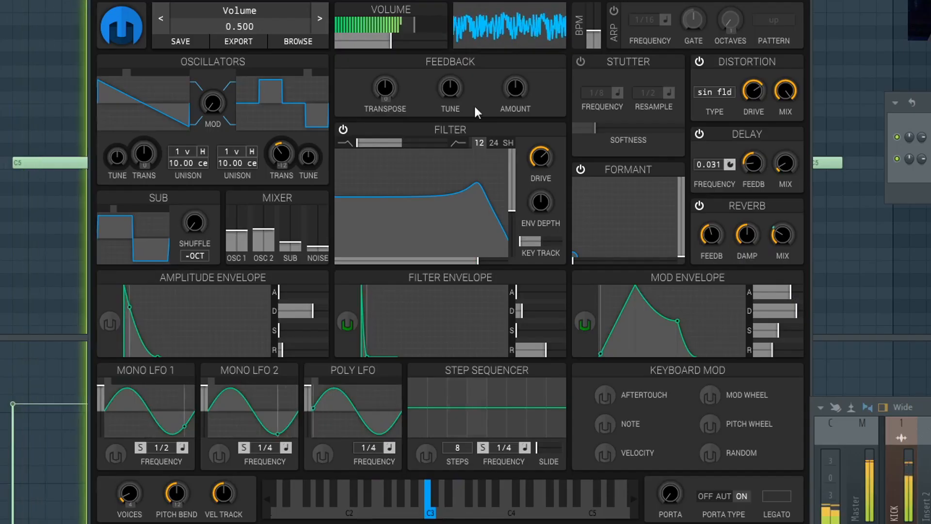
left_click_drag(685, 302, 675, 298)
left_click_drag(778, 289, 763, 291)
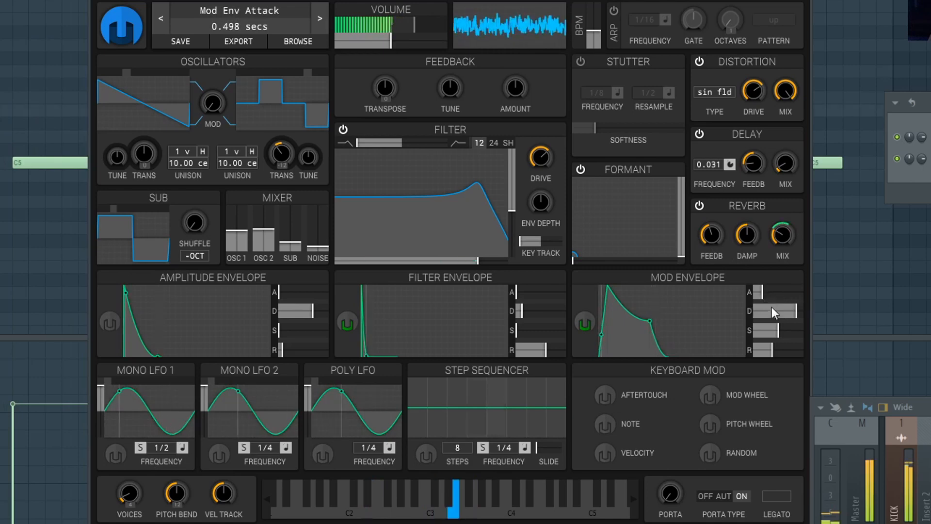
left_click_drag(778, 327, 838, 325)
left_click_drag(777, 345, 776, 350)
mouse_move(762, 290)
left_mouse_down()
mouse_move(805, 290)
mouse_move(769, 293)
left_mouse_up()
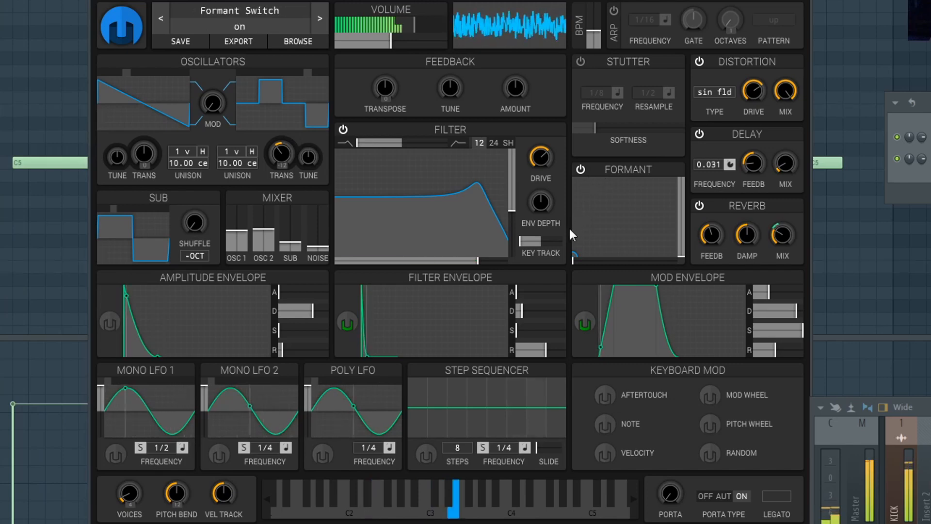
Step: Test the formant position, return it to the lower corner, and assign the mod envelope to Formant X with an amount of 1.000
left_click_drag(577, 227, 537, 282)
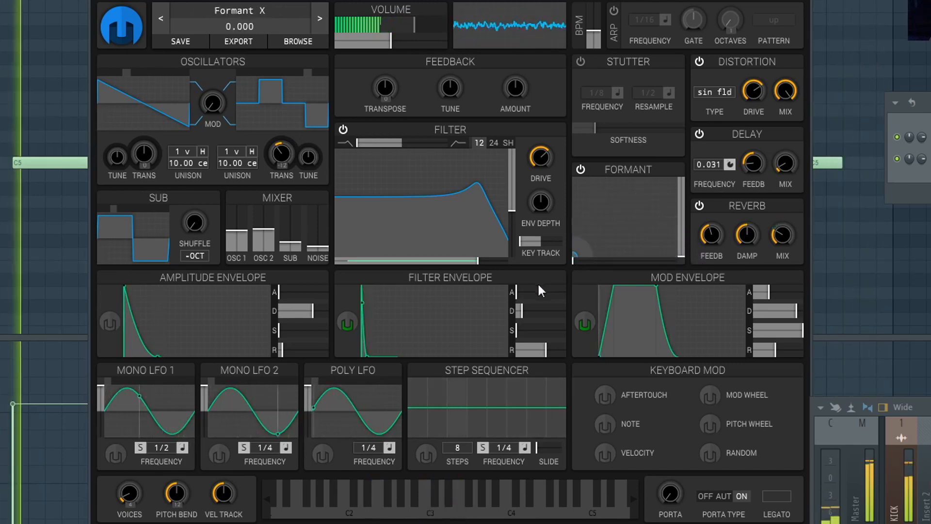
left_click(585, 323)
left_click_drag(584, 262, 684, 260)
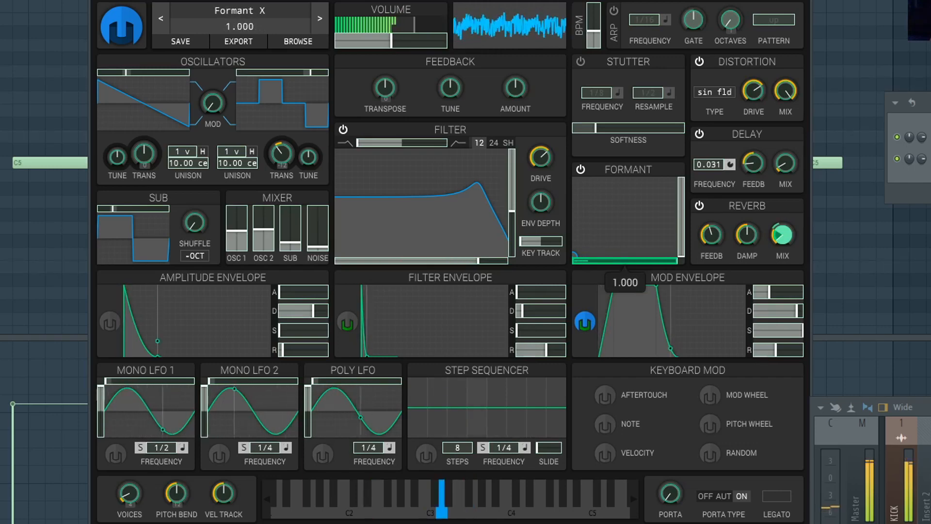
left_click(584, 324)
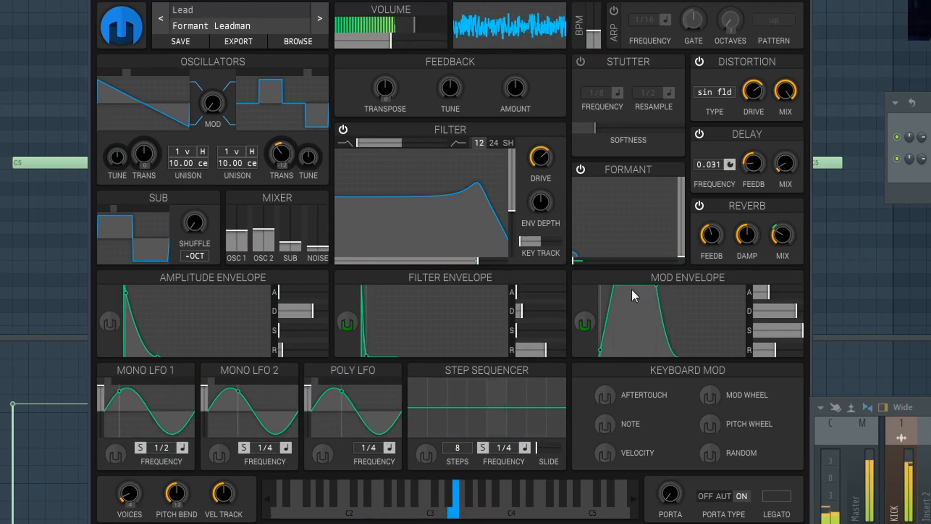
Step: Try mod envelope modulation of 200.0 % on the oscillator feedback amount and -2.00 on the filter blend, resetting each one
left_click(586, 323)
left_click_drag(519, 96, 519, 30)
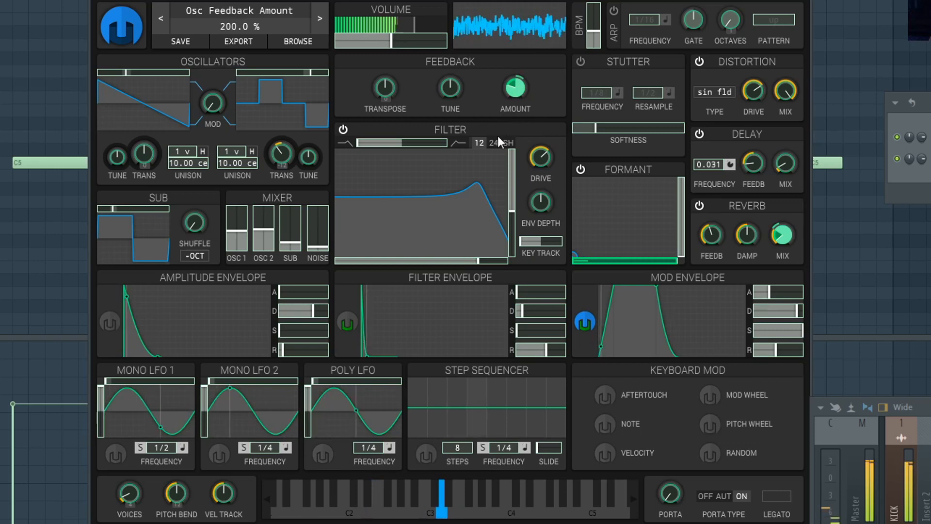
double_click(513, 89)
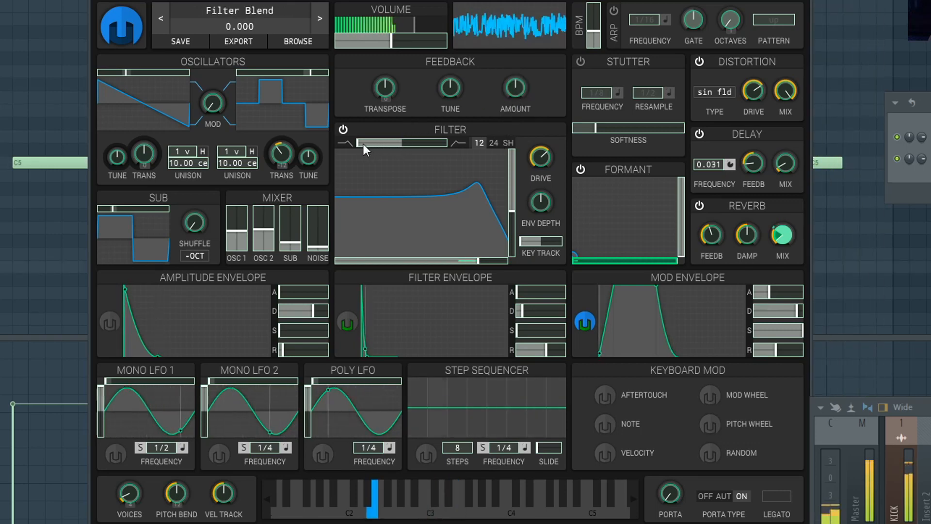
left_click_drag(416, 145, 357, 144)
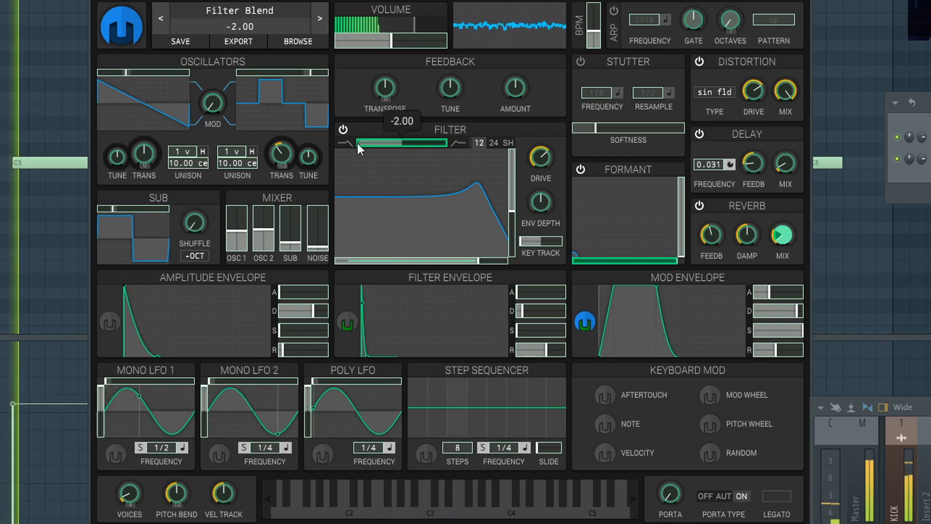
double_click(406, 145)
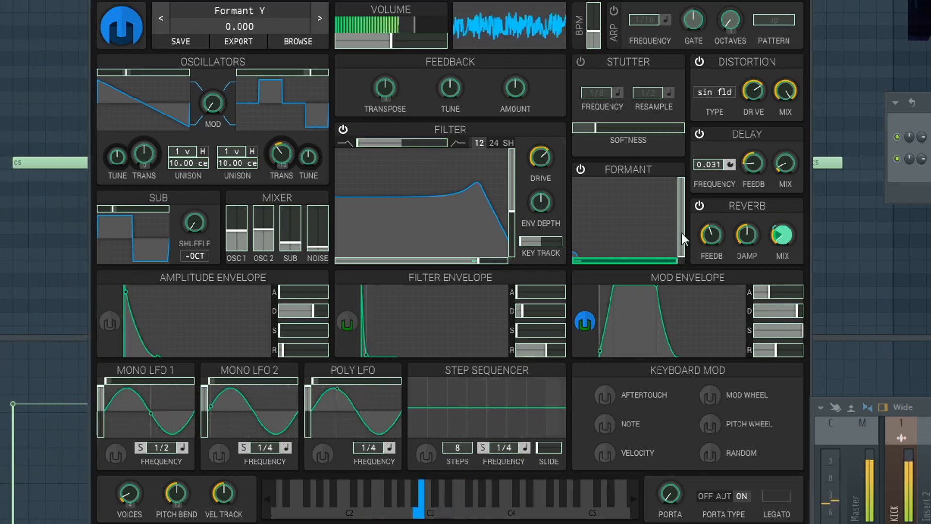
Step: Try modulating Formant Y with the mod envelope at 0.588, remove that modulation, and leave modulation assignment
left_click_drag(682, 231, 682, 211)
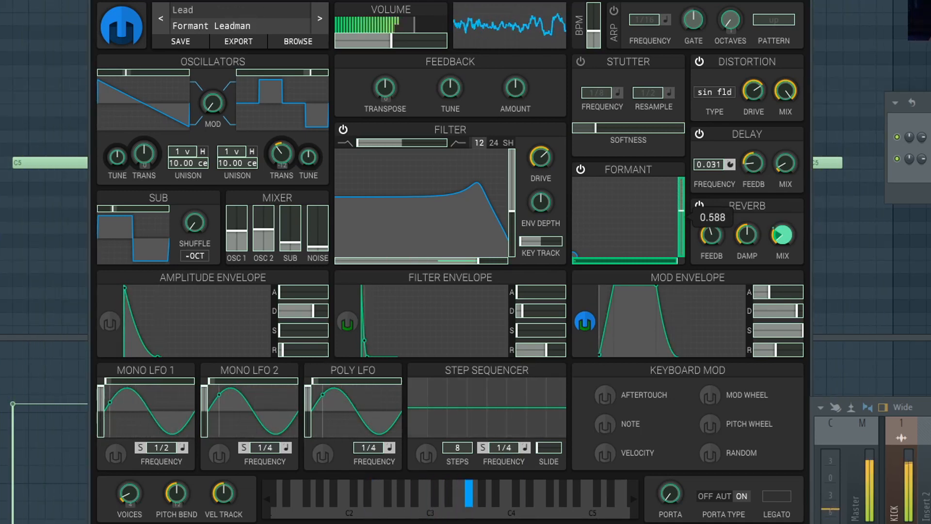
left_click_drag(682, 211, 684, 223)
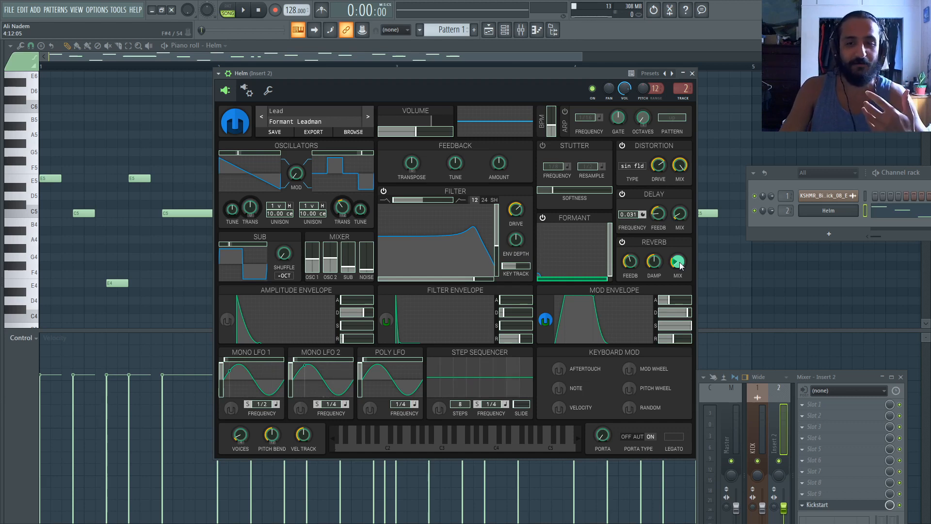
left_click(545, 320)
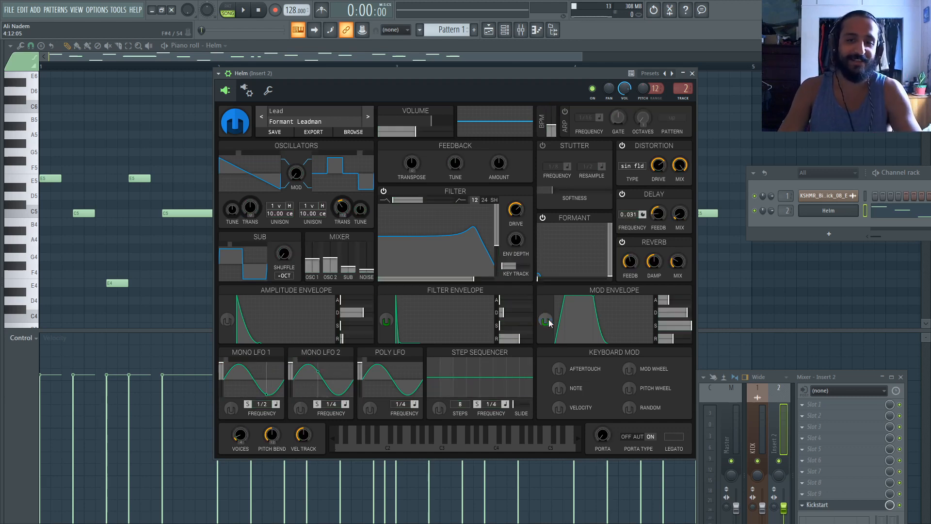
Step: Show the playlist, reopen the Helm synth from its channel, and place its window below the arranged tracks
left_click(491, 31)
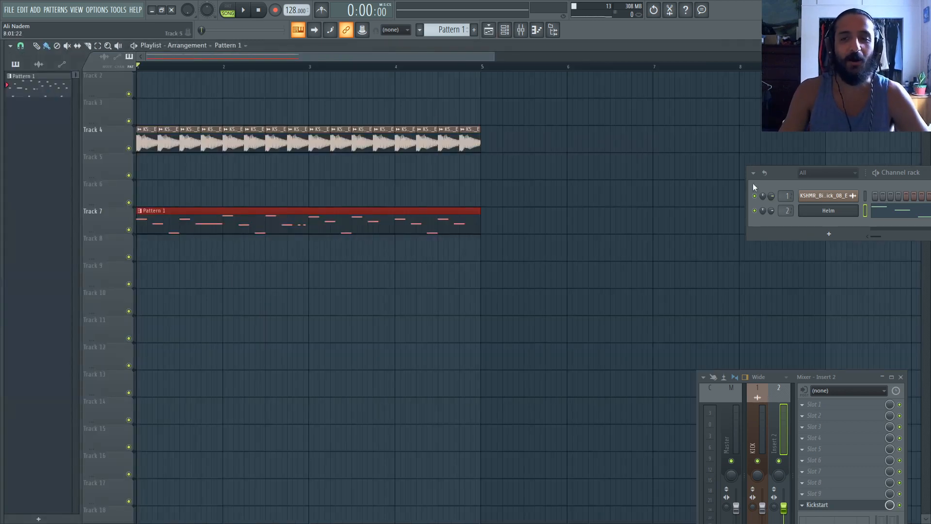
left_click(844, 212)
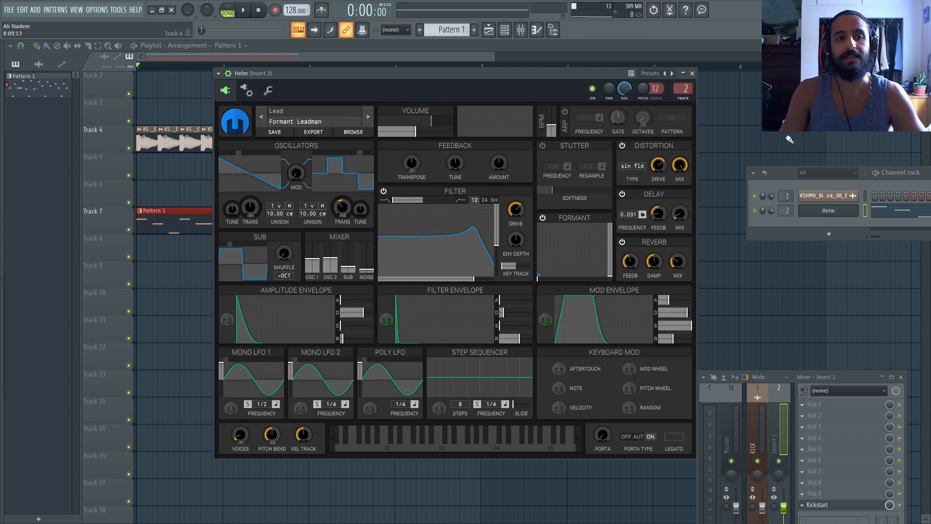
left_click_drag(290, 77, 258, 289)
Step: Play the arrangement to hear the kick and Helm lead together, stop playback, and move the Helm window back into full view
key("space")
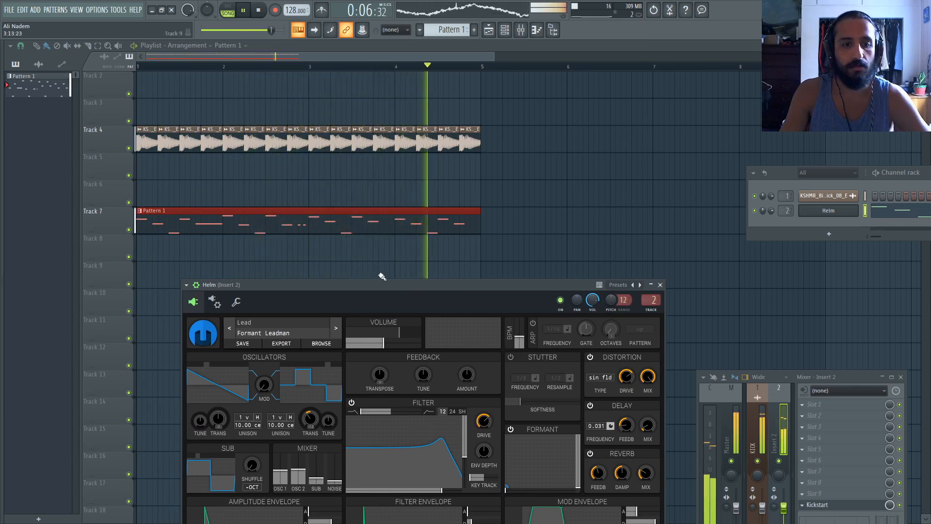
left_click(259, 11)
left_click_drag(437, 285, 430, 63)
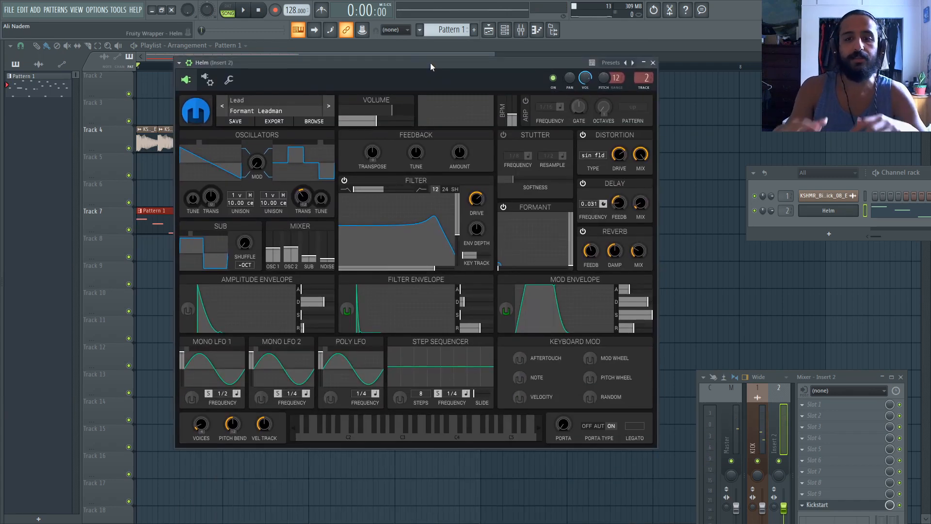
Step: Show the mod envelope's modulation destinations and hide them again
left_click(506, 311)
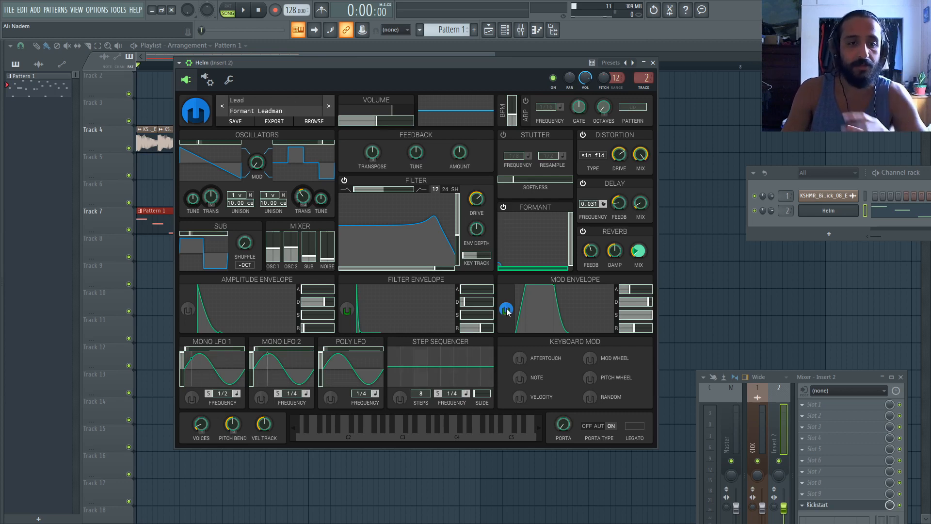
left_click(506, 310)
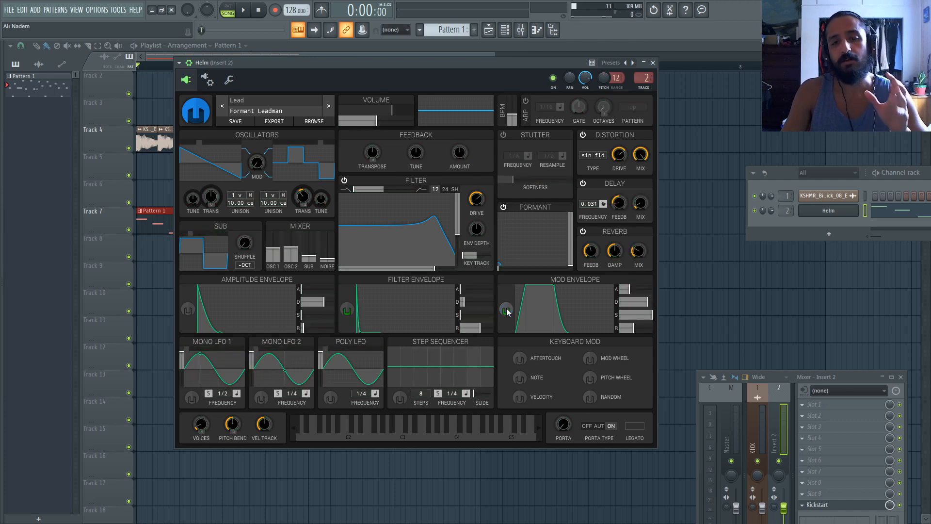